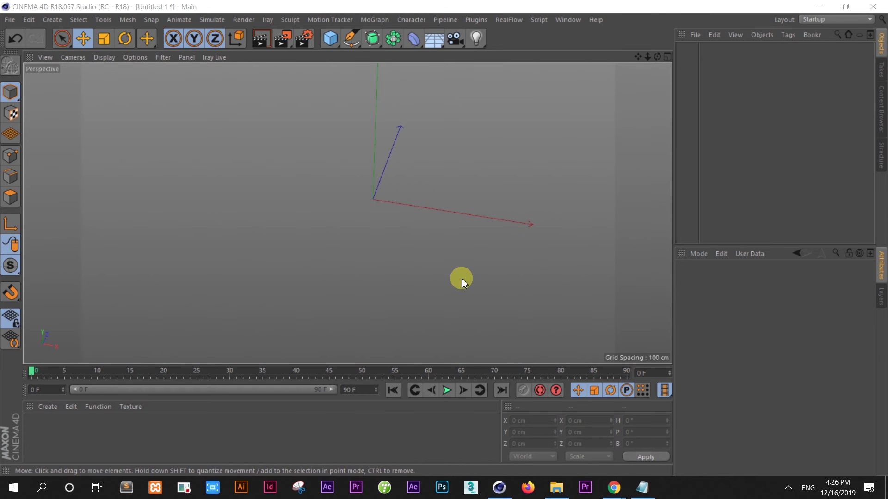
- Add a cube and size it 800 × 50 × 900 cm as a flat slab
{"action": "left_click", "coordinate": [330, 39]}
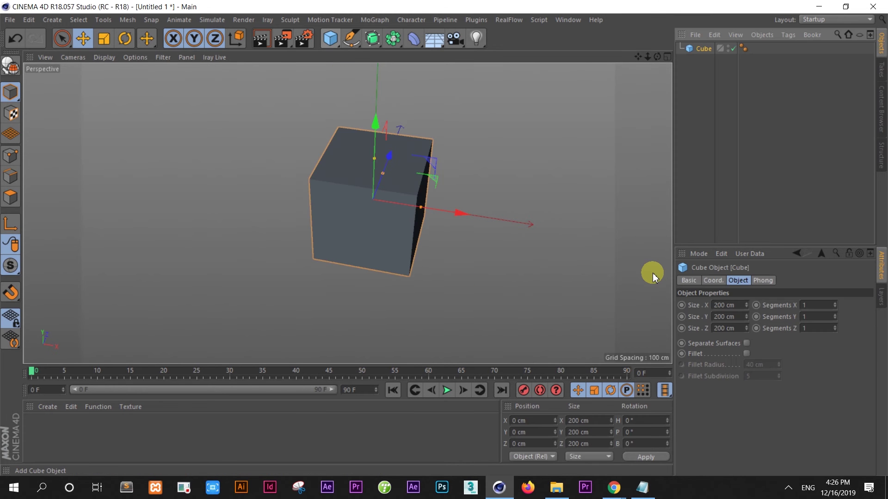
{"action": "double_click", "coordinate": [734, 305]}
{"action": "type", "text": "800"}
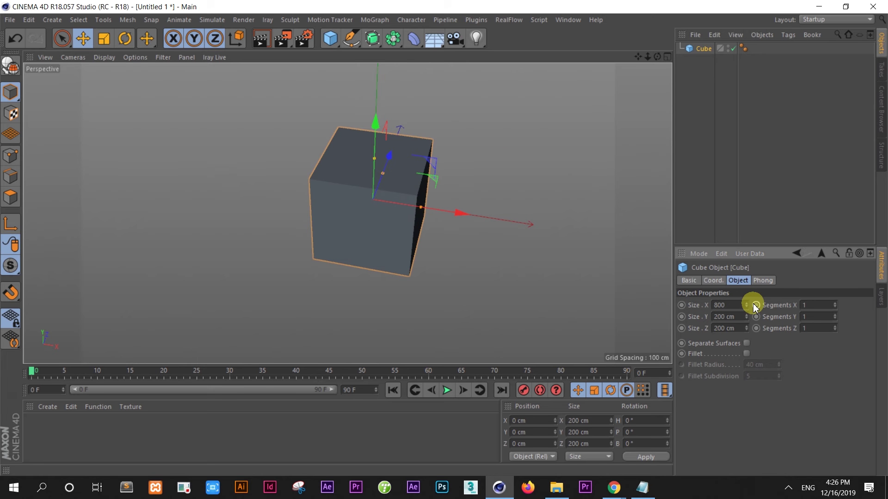
{"action": "key", "text": "Tab"}
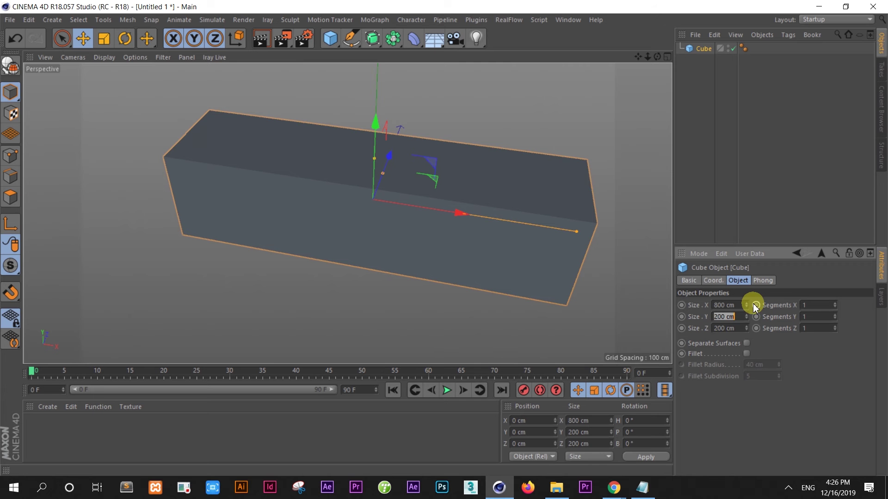
{"action": "type", "text": "50"}
{"action": "key", "text": "Tab"}
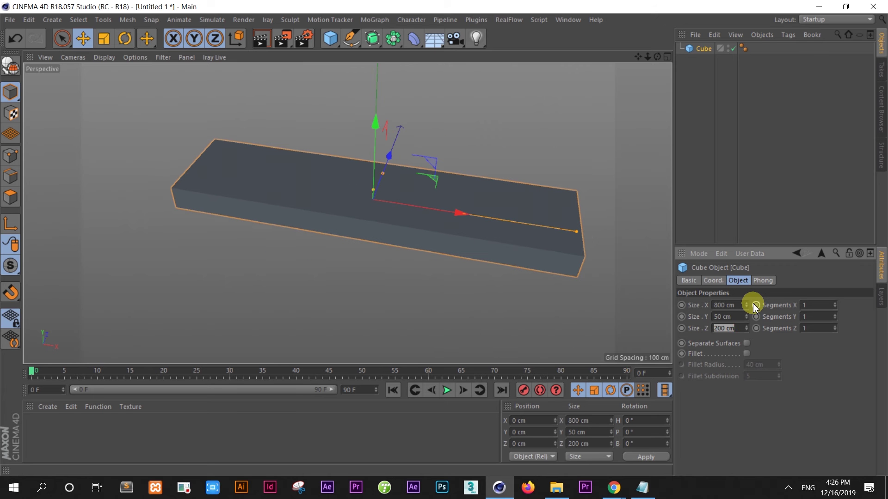
{"action": "type", "text": "8"}
{"action": "key", "text": "Return"}
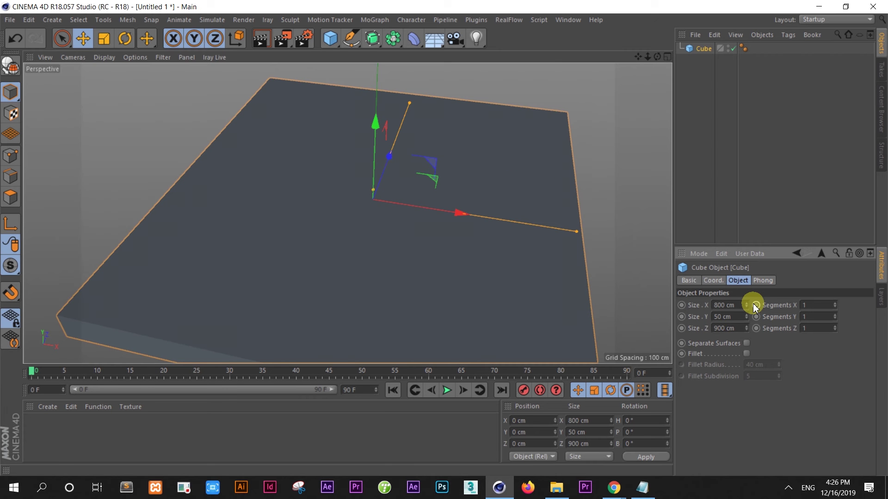
{"action": "scroll", "coordinate": [458, 220], "scroll_direction": "down", "scroll_amount": 1}
{"action": "scroll", "coordinate": [463, 220], "scroll_direction": "down", "scroll_amount": 1}
{"action": "scroll", "coordinate": [472, 212], "scroll_direction": "down", "scroll_amount": 1}
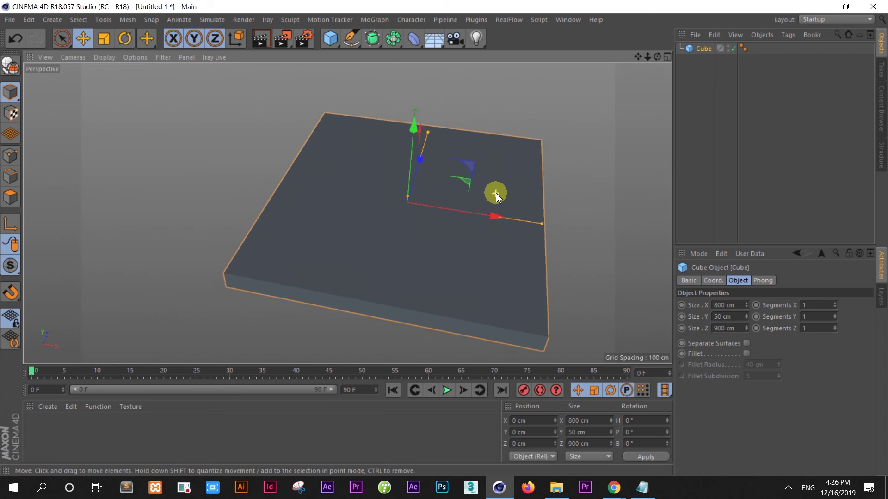
{"action": "left_click_drag", "start_coordinate": [657, 57], "coordinate": [348, 213]}
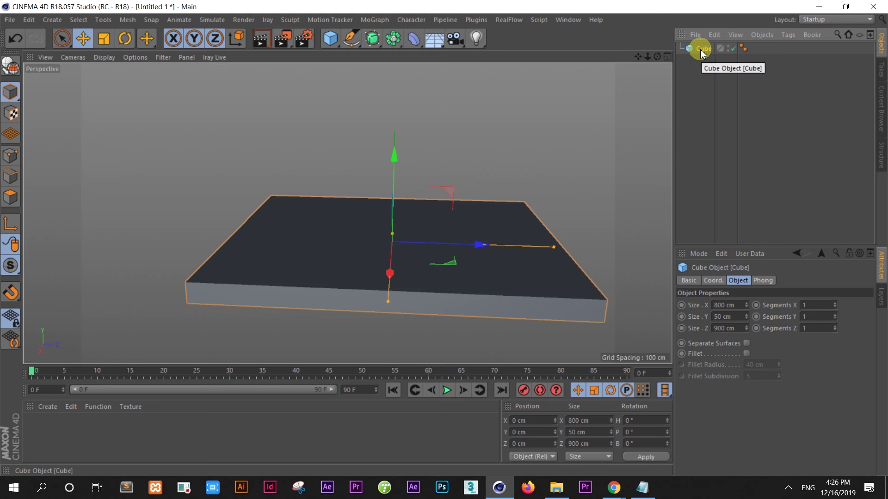
- Duplicate the cube as Cube.1, resize it to 750 × 850 cm, and raise it about 25.6 cm
{"action": "left_click_drag", "start_coordinate": [699, 54], "coordinate": [703, 70], "text": "ctrl"}
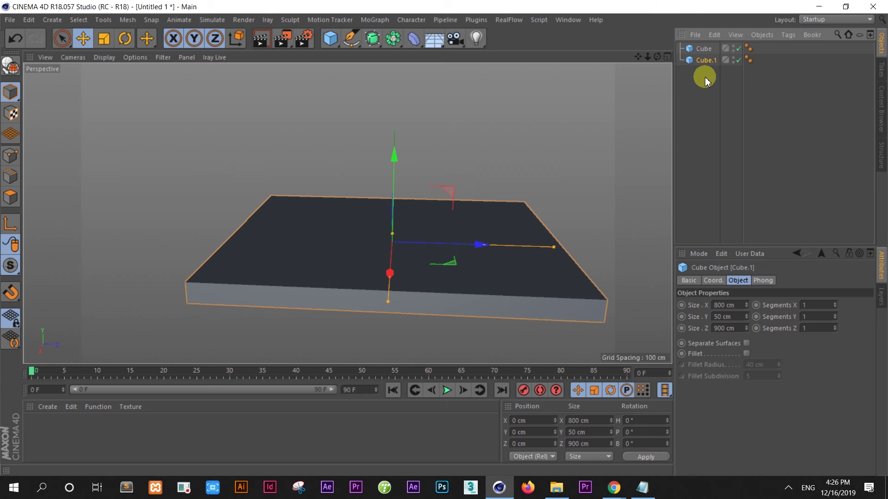
{"action": "left_click", "coordinate": [714, 305]}
{"action": "left_click_drag", "start_coordinate": [712, 305], "coordinate": [694, 307]}
{"action": "type", "text": "750"}
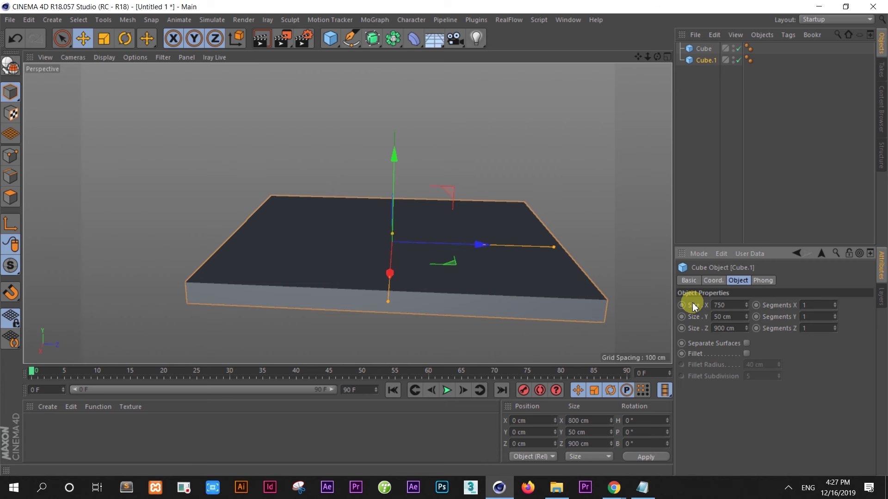
{"action": "key", "text": "Tab"}
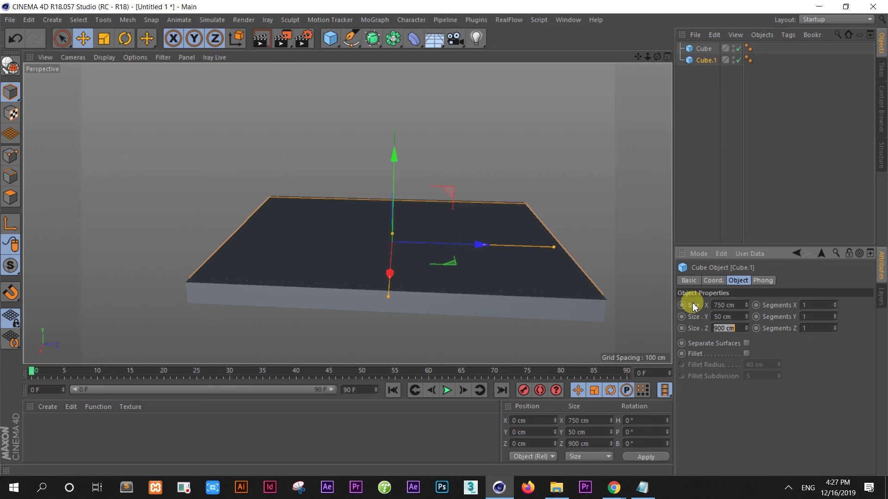
{"action": "type", "text": "850"}
{"action": "key", "text": "Return"}
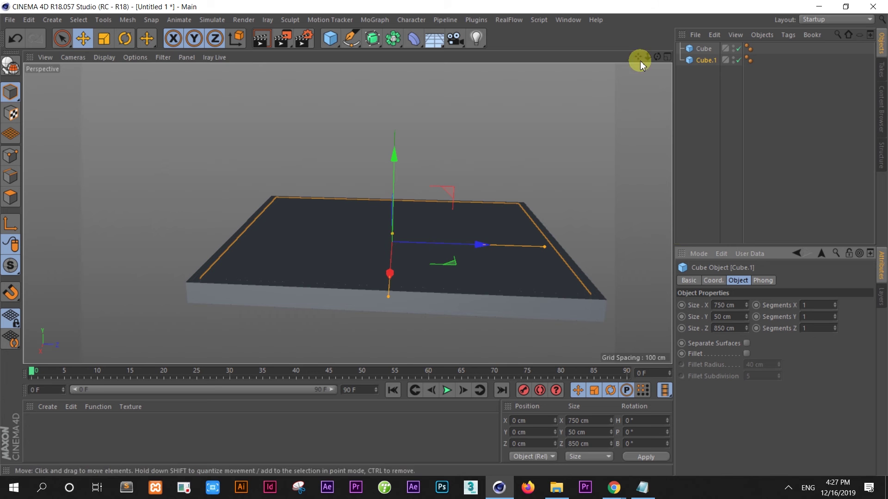
{"action": "left_click_drag", "start_coordinate": [657, 57], "coordinate": [347, 212]}
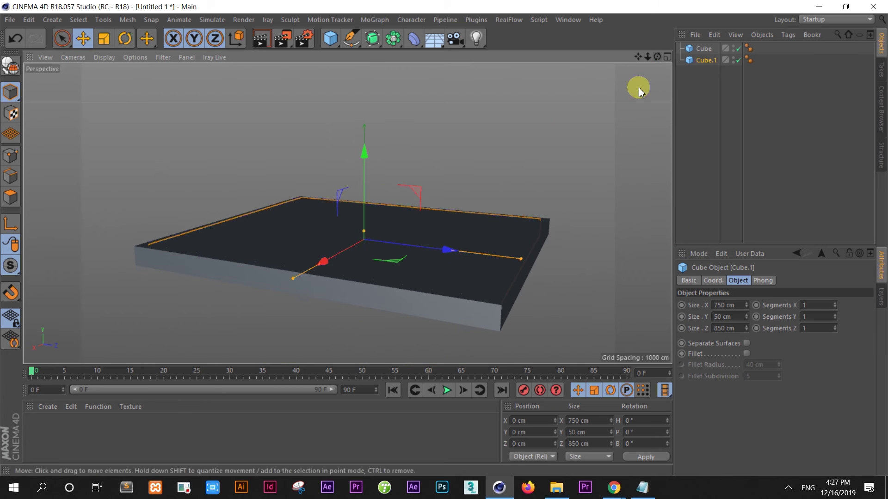
{"action": "left_click_drag", "start_coordinate": [362, 151], "coordinate": [364, 143]}
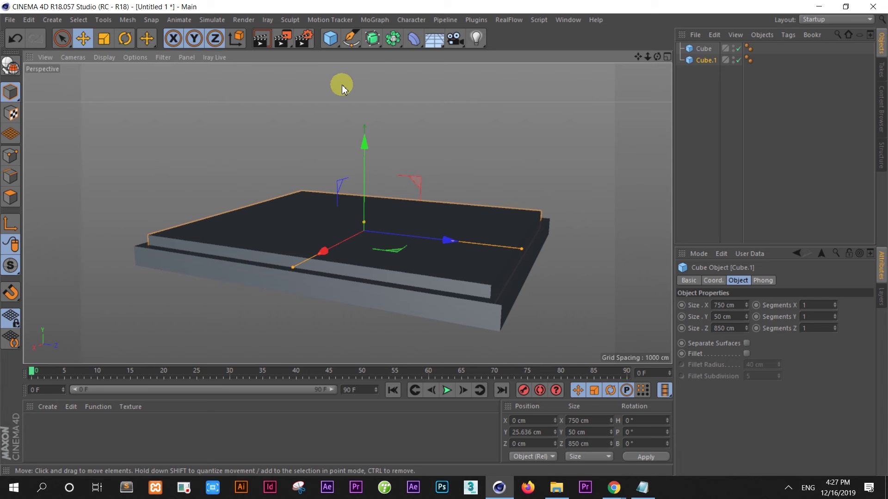
- Add a Boole object and nest Cube and Cube.1 under it, subtracting the smaller slab
{"action": "left_click", "coordinate": [379, 45]}
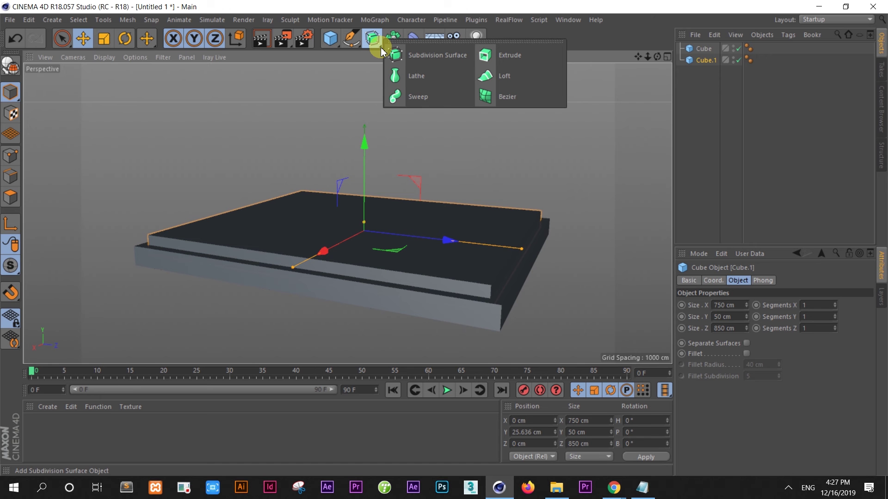
{"action": "left_click", "coordinate": [393, 39]}
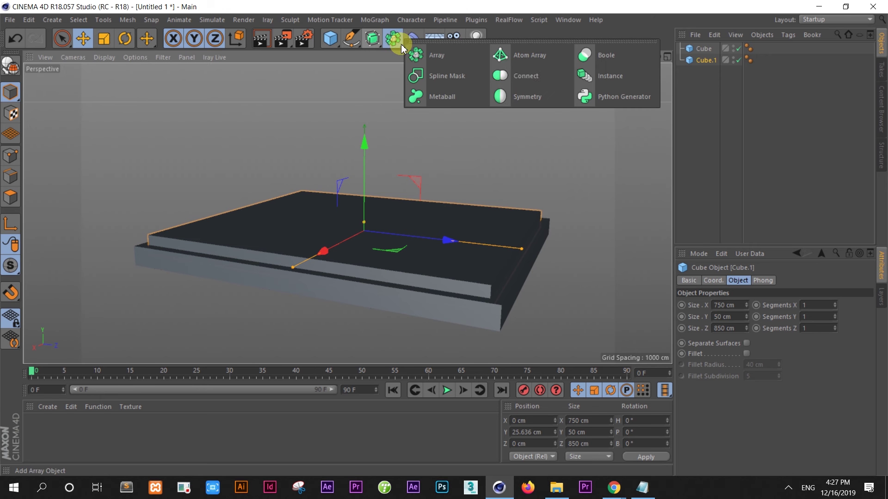
{"action": "left_click", "coordinate": [603, 56]}
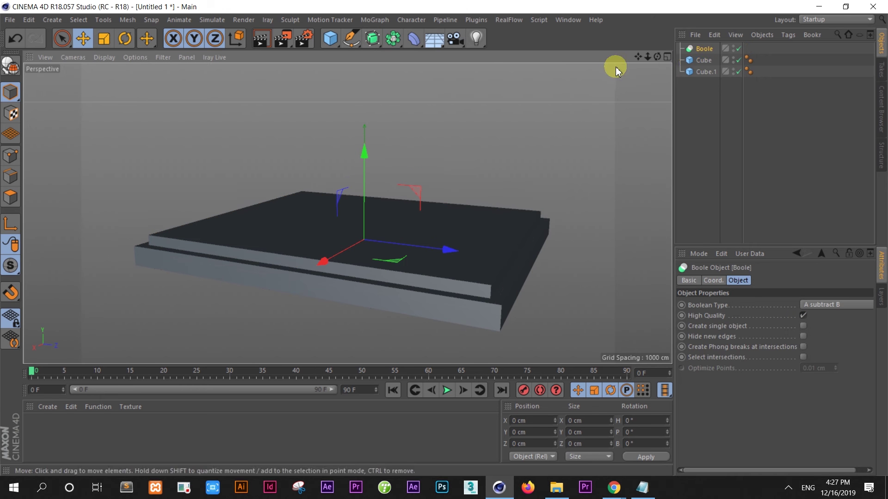
{"action": "left_click", "coordinate": [704, 60]}
{"action": "left_click", "coordinate": [705, 72], "text": "shift"}
{"action": "mouse_move", "coordinate": [706, 64]}
{"action": "left_mouse_down"}
{"action": "mouse_move", "coordinate": [703, 49]}
{"action": "mouse_move", "coordinate": [638, 120]}
{"action": "left_mouse_up"}
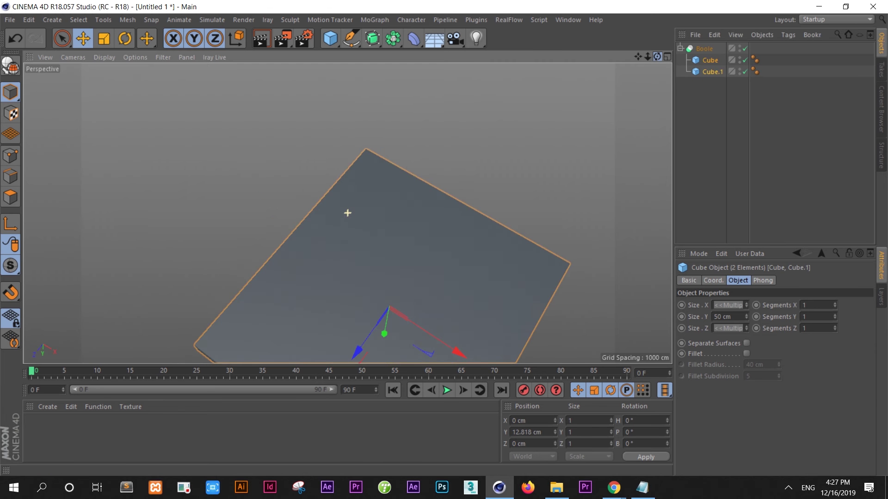
{"action": "left_click_drag", "start_coordinate": [348, 212], "coordinate": [433, 221], "text": "alt"}
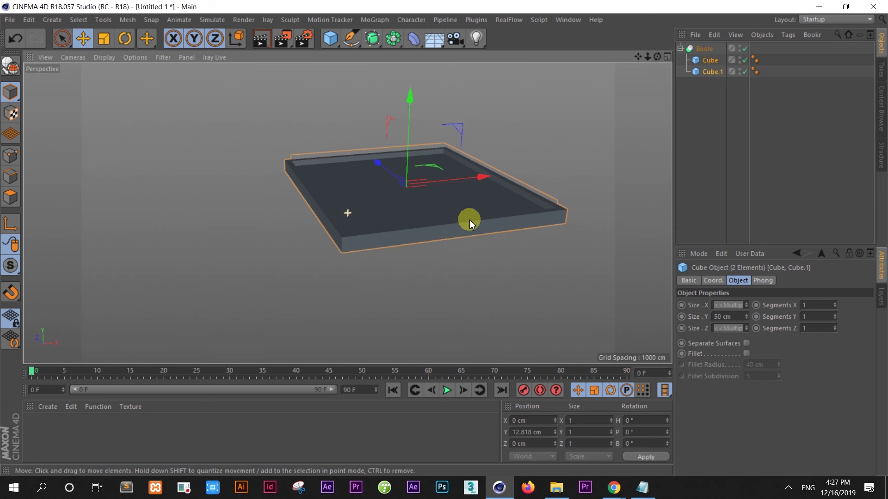
{"action": "scroll", "coordinate": [422, 194], "scroll_direction": "up", "scroll_amount": 5}
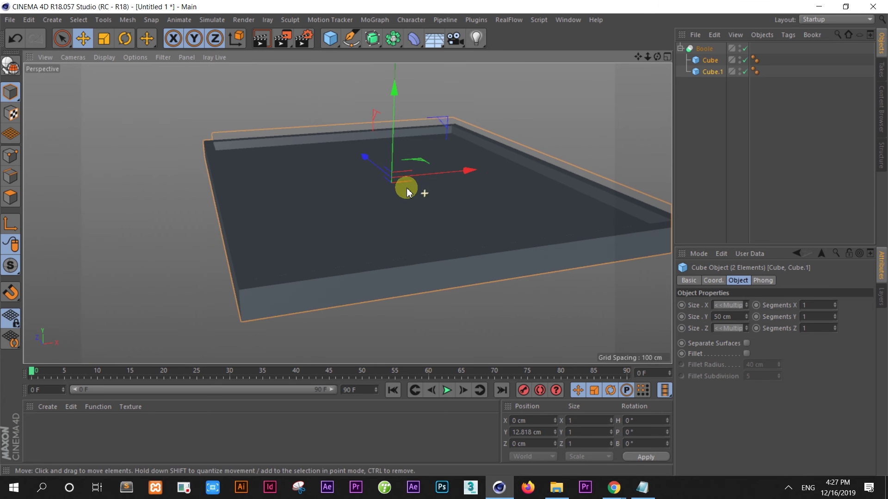
- Switch the viewport to Gouraud Shading (Lines) and turn on the Grid filter
{"action": "left_click", "coordinate": [105, 58]}
{"action": "left_click", "coordinate": [121, 86]}
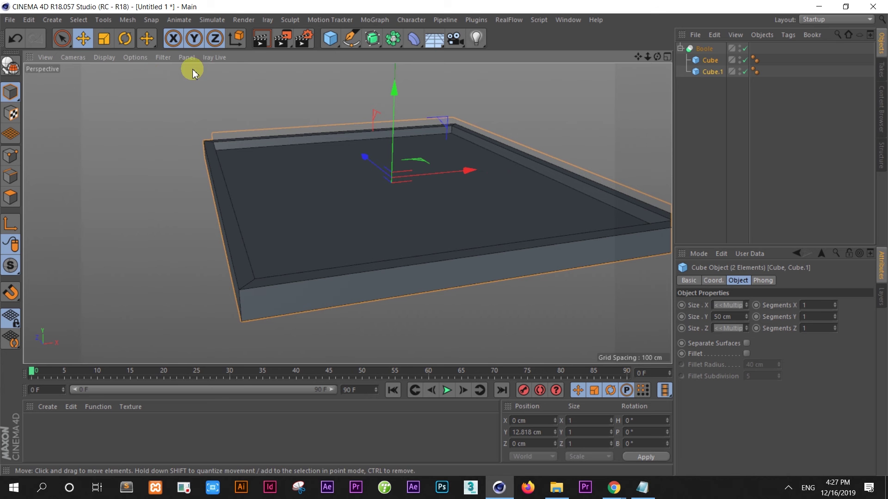
{"action": "left_click", "coordinate": [163, 57]}
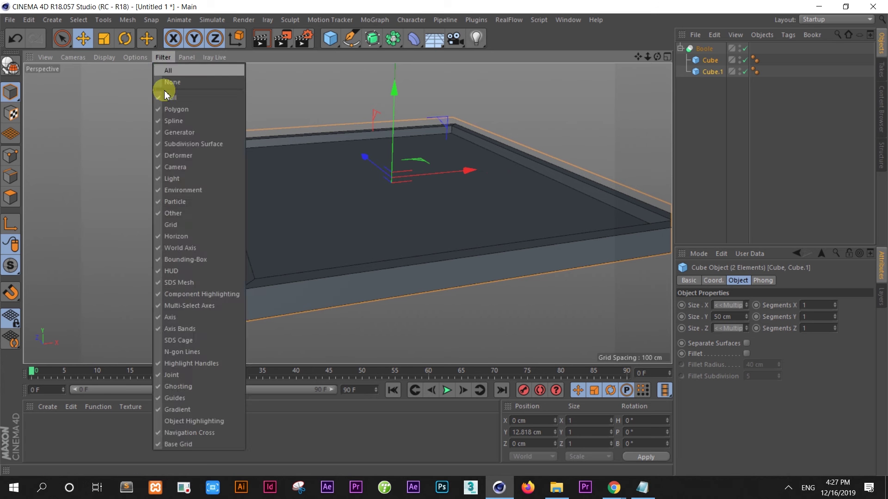
{"action": "left_click", "coordinate": [178, 225]}
{"action": "scroll", "coordinate": [191, 235], "scroll_direction": "down", "scroll_amount": 3}
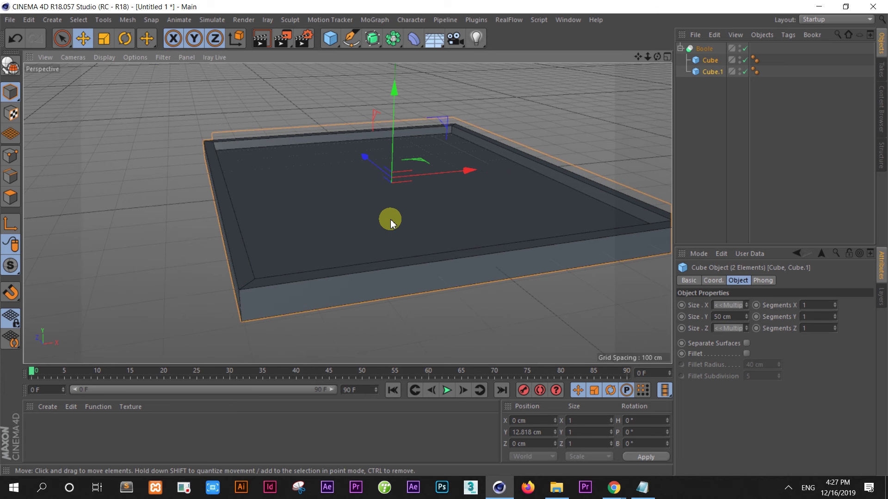
{"action": "scroll", "coordinate": [393, 218], "scroll_direction": "up", "scroll_amount": 4}
{"action": "scroll", "coordinate": [393, 217], "scroll_direction": "down", "scroll_amount": 2}
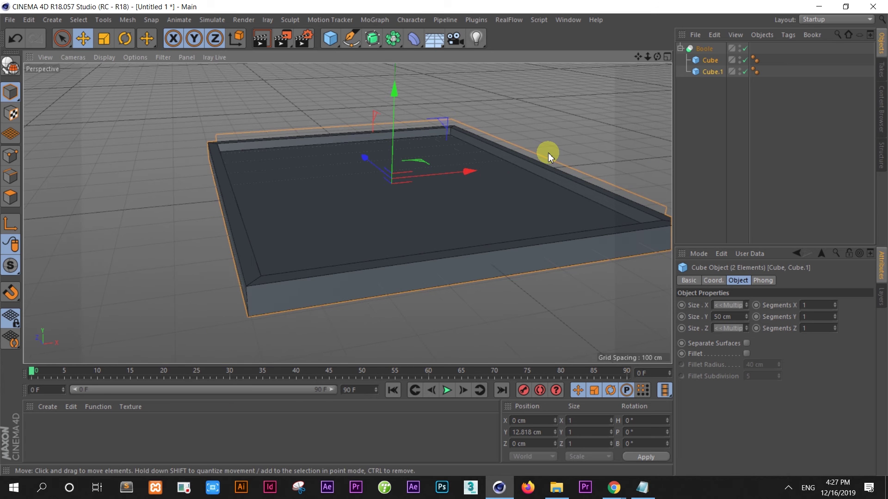
{"action": "left_click", "coordinate": [711, 60]}
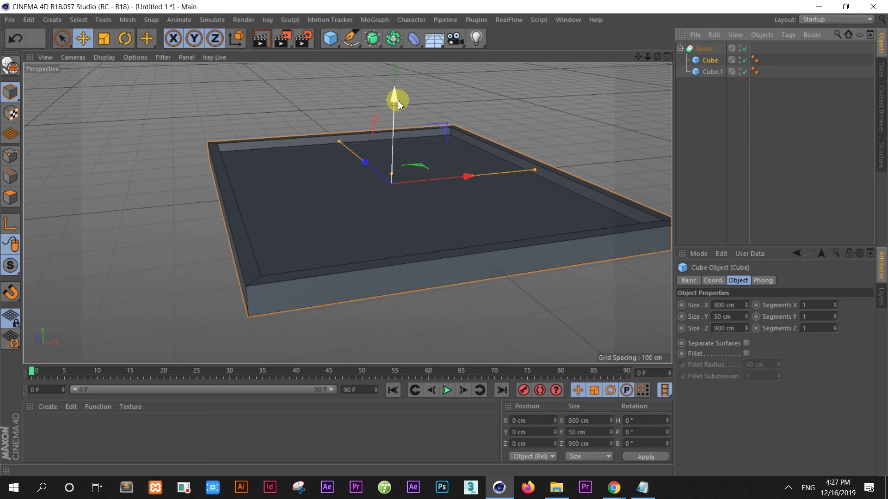
- Lift the outer slab Cube to about 25 cm so the tray base rests on the grid
{"action": "mouse_move", "coordinate": [397, 95]}
{"action": "left_mouse_down"}
{"action": "mouse_move", "coordinate": [398, 111]}
{"action": "mouse_move", "coordinate": [397, 83]}
{"action": "left_mouse_up"}
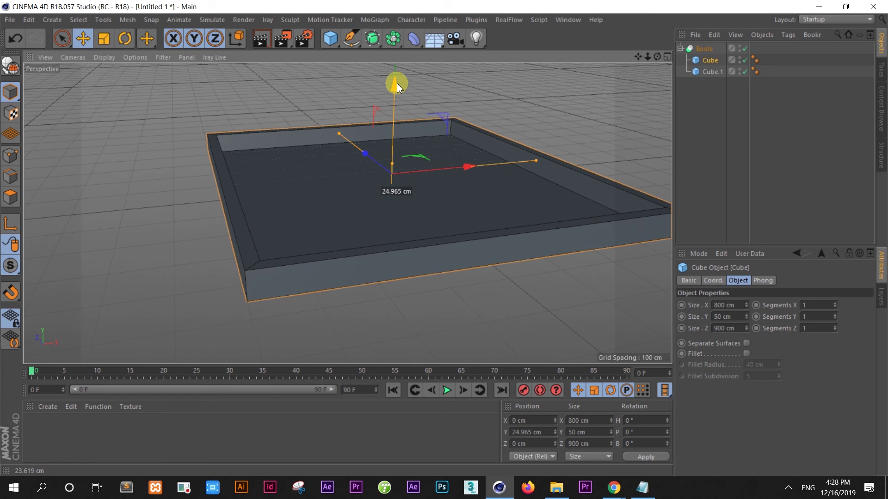
{"action": "left_click_drag", "start_coordinate": [654, 54], "coordinate": [661, 70]}
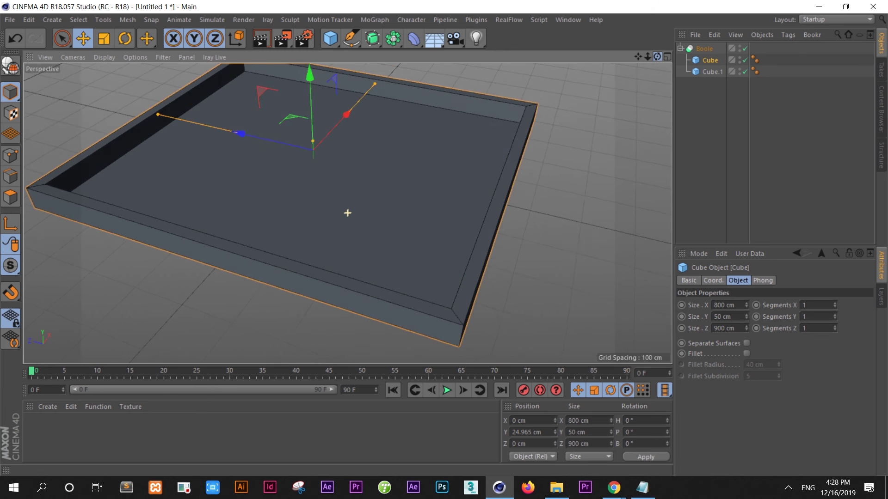
{"action": "mouse_move", "coordinate": [661, 70]}
{"action": "left_mouse_down"}
{"action": "mouse_move", "coordinate": [628, 70]}
{"action": "mouse_move", "coordinate": [656, 59]}
{"action": "left_mouse_up"}
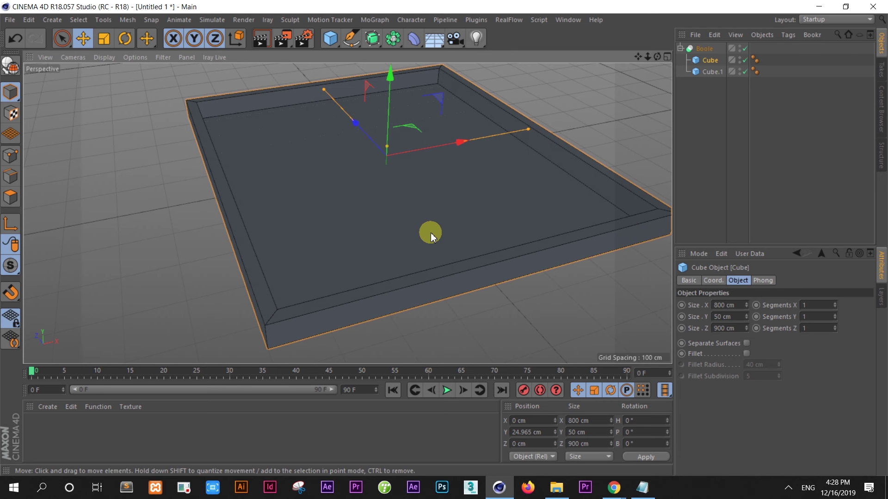
{"action": "left_click", "coordinate": [101, 58]}
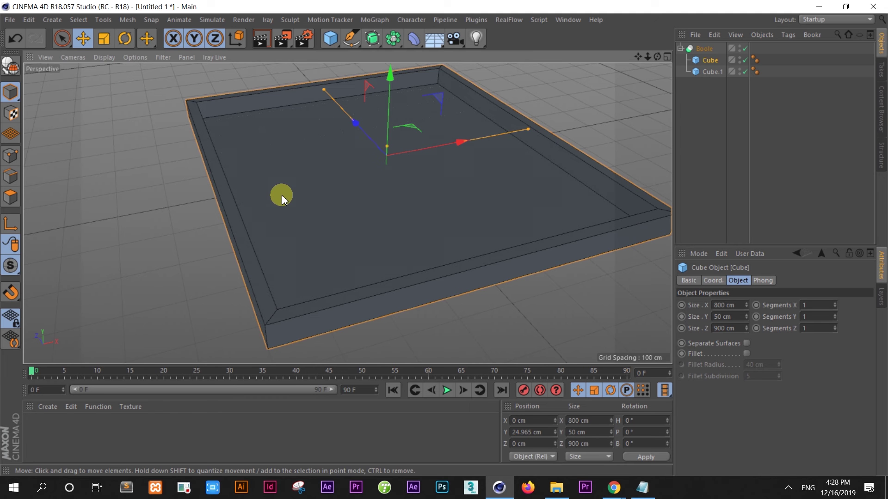
- Add a Plane and stretch it to about 788 × 887 cm to fill the tray
{"action": "left_click", "coordinate": [331, 39]}
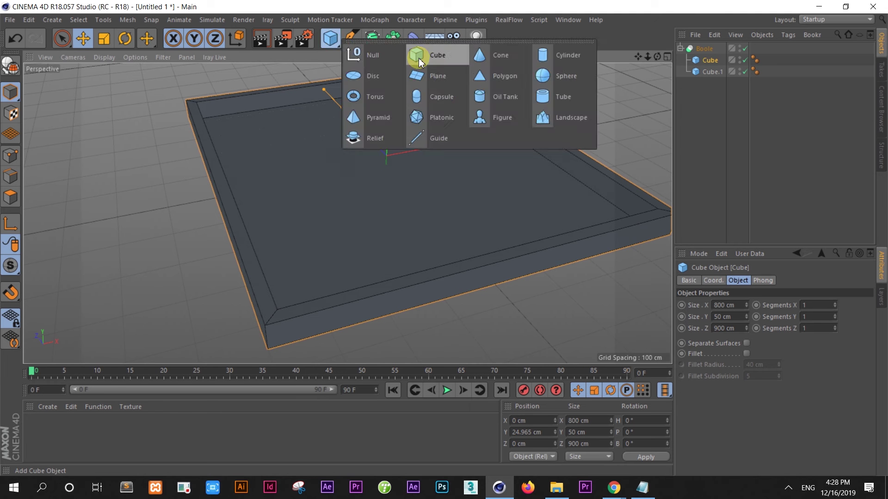
{"action": "left_click", "coordinate": [430, 77]}
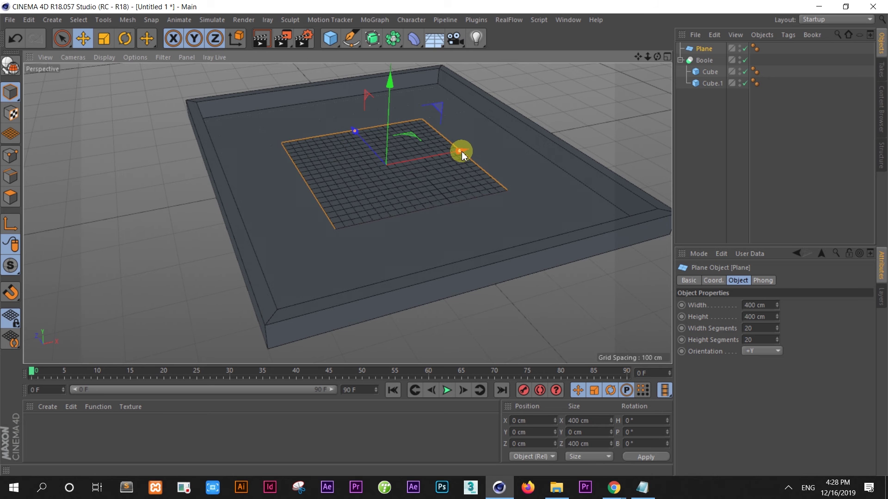
{"action": "mouse_move", "coordinate": [462, 156]}
{"action": "left_mouse_down"}
{"action": "mouse_move", "coordinate": [546, 136]}
{"action": "mouse_move", "coordinate": [525, 137]}
{"action": "left_mouse_up"}
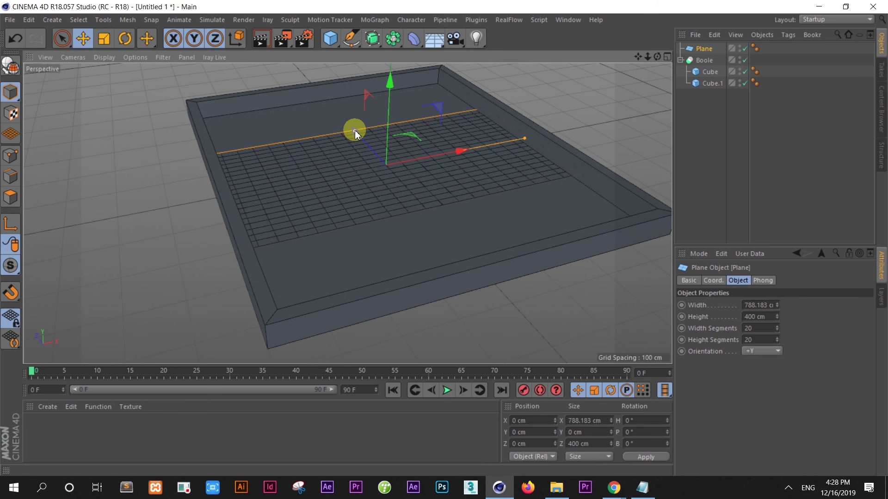
{"action": "left_click_drag", "start_coordinate": [355, 130], "coordinate": [326, 98]}
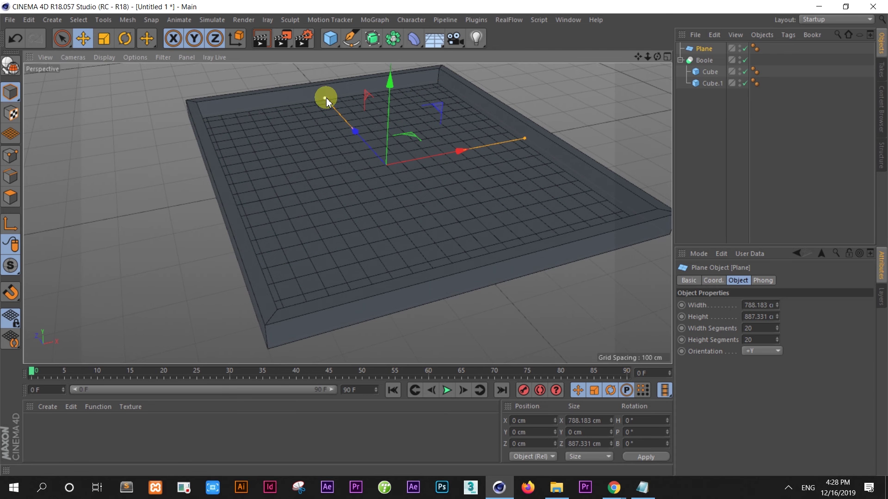
- Raise the Plane to about 45.6 cm, just below the tray rim
{"action": "left_click", "coordinate": [669, 57]}
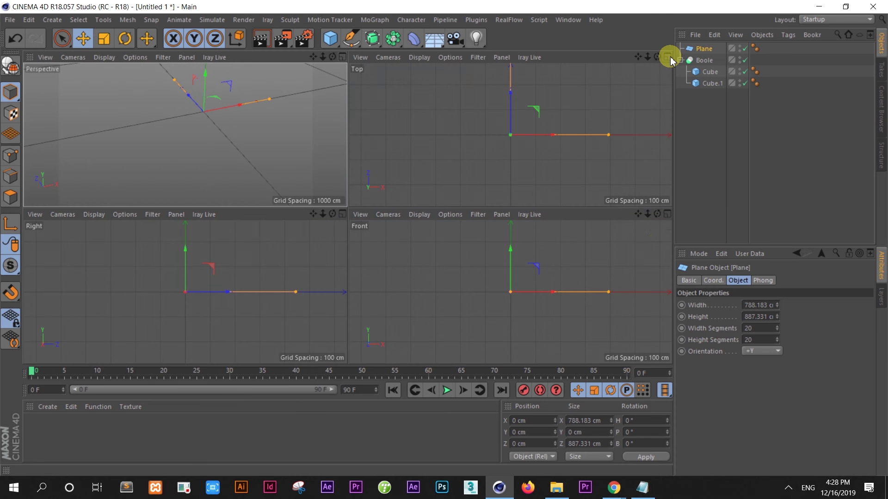
{"action": "left_click", "coordinate": [666, 214]}
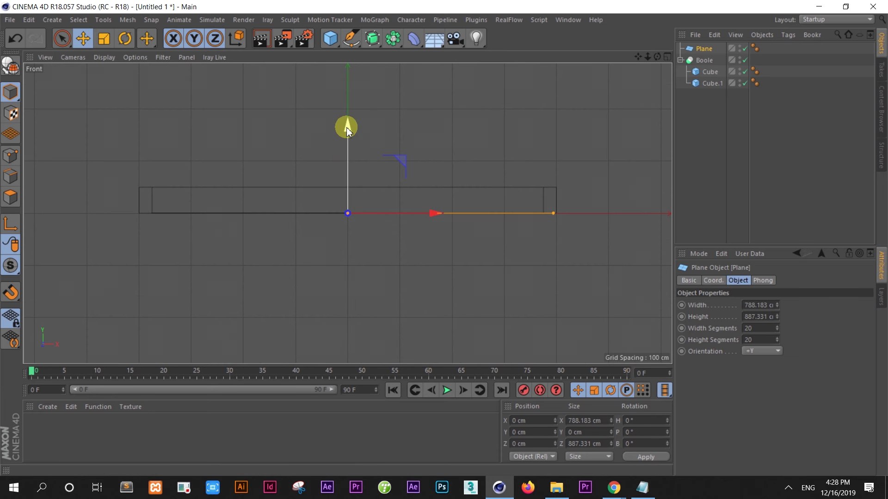
{"action": "left_click_drag", "start_coordinate": [347, 129], "coordinate": [345, 103]}
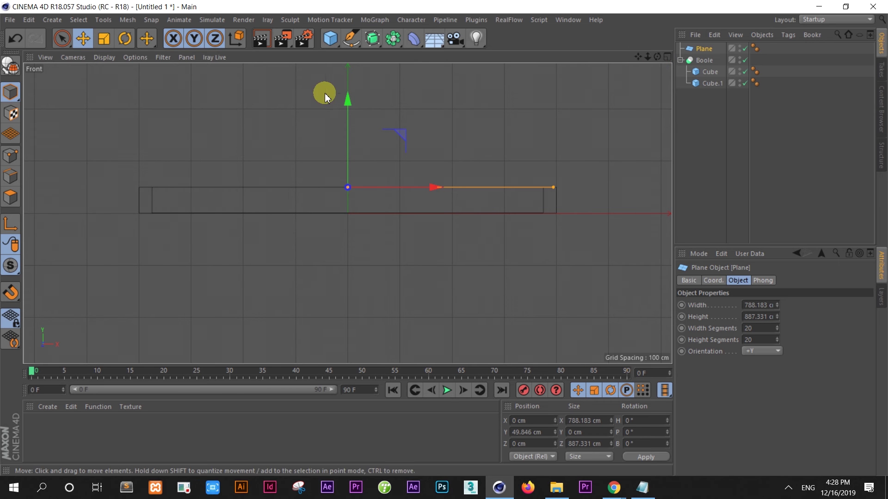
{"action": "left_click", "coordinate": [666, 56]}
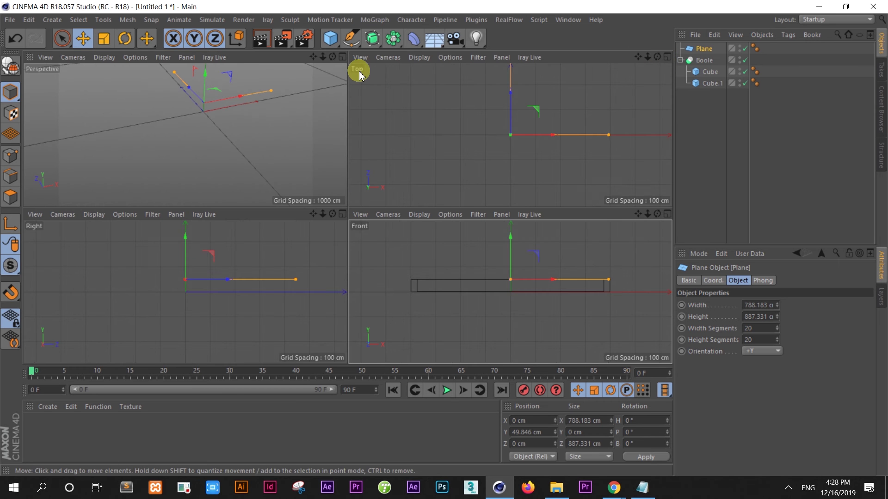
{"action": "left_click", "coordinate": [343, 57]}
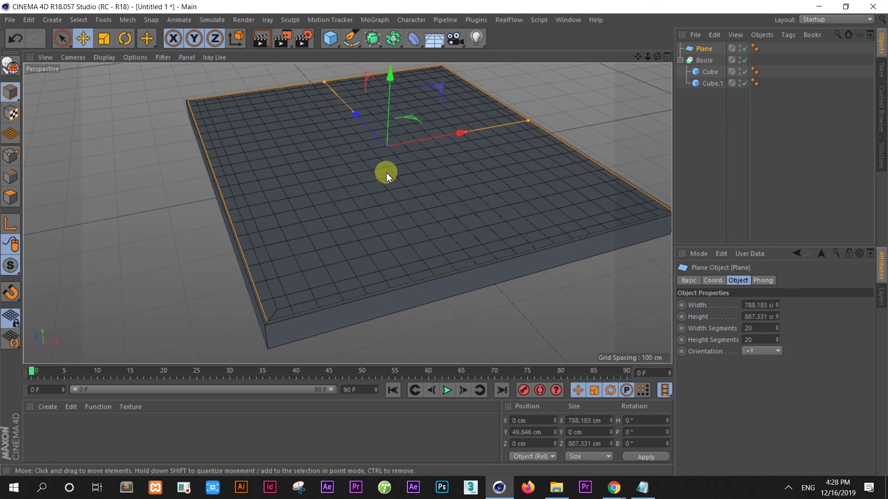
{"action": "left_click_drag", "start_coordinate": [391, 76], "coordinate": [391, 79]}
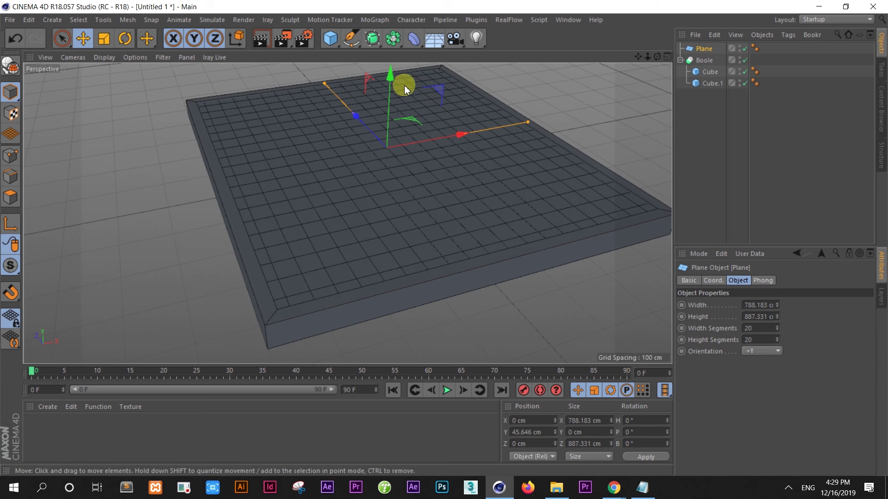
{"action": "left_click", "coordinate": [333, 44]}
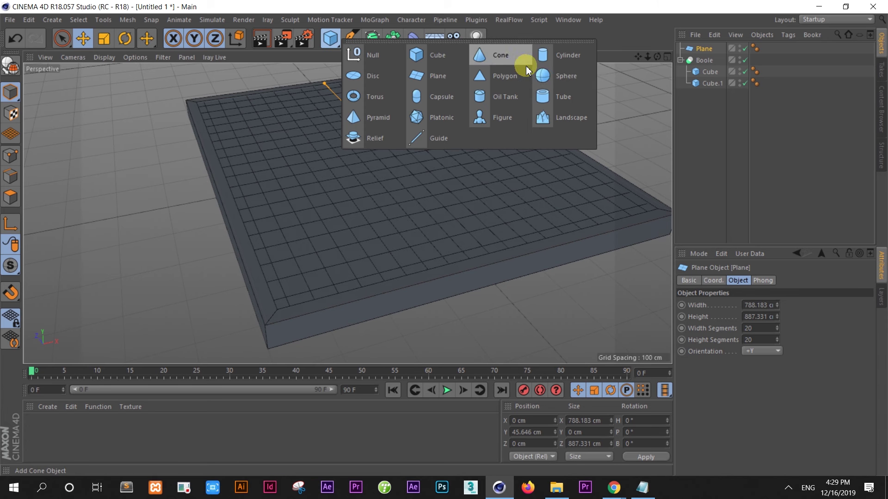
- Add a 100 cm Sphere, lift it about 119 cm above the Plane, and set Segments to 38
{"action": "left_click", "coordinate": [552, 76]}
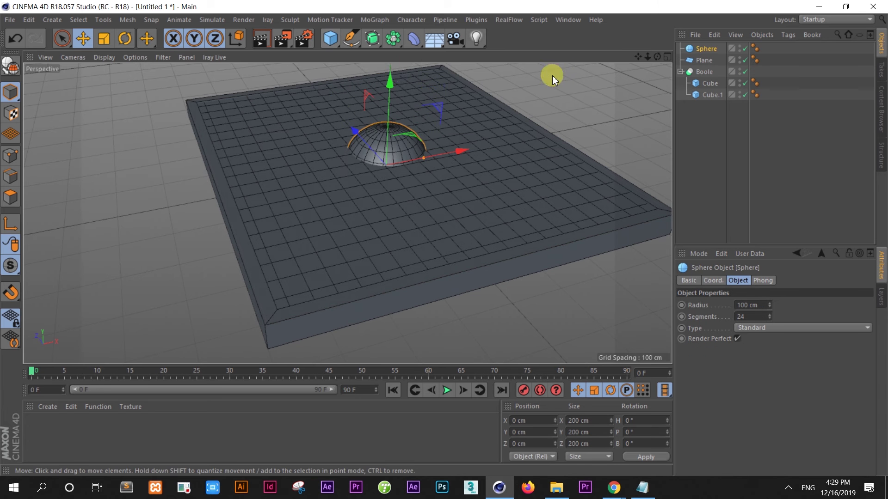
{"action": "scroll", "coordinate": [501, 109], "scroll_direction": "down", "scroll_amount": 2}
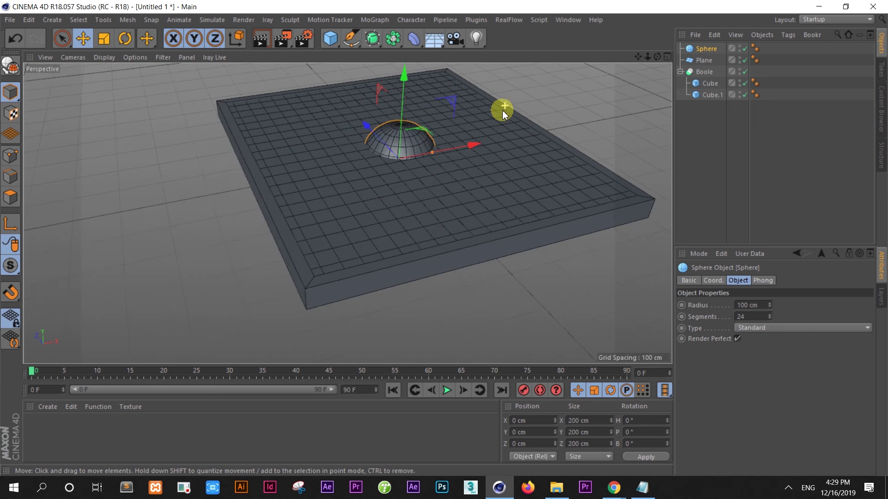
{"action": "scroll", "coordinate": [485, 93], "scroll_direction": "down", "scroll_amount": 2}
{"action": "scroll", "coordinate": [466, 75], "scroll_direction": "up", "scroll_amount": 4}
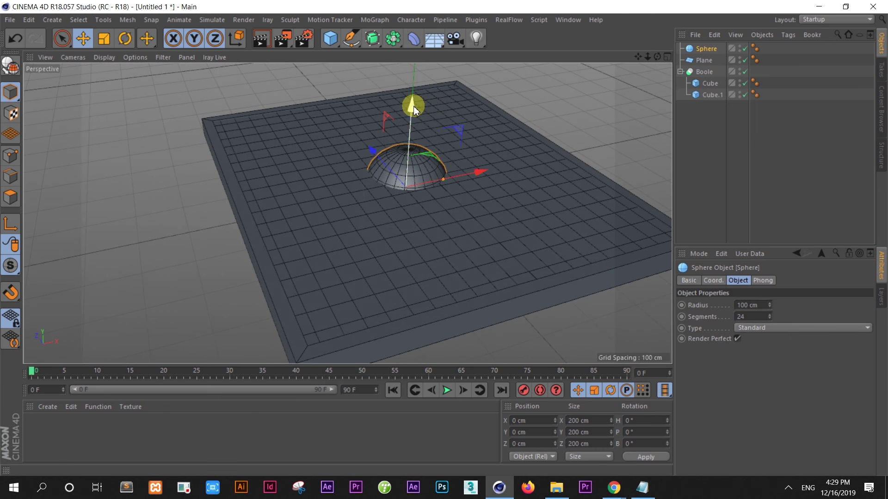
{"action": "left_click_drag", "start_coordinate": [412, 103], "coordinate": [406, 60]}
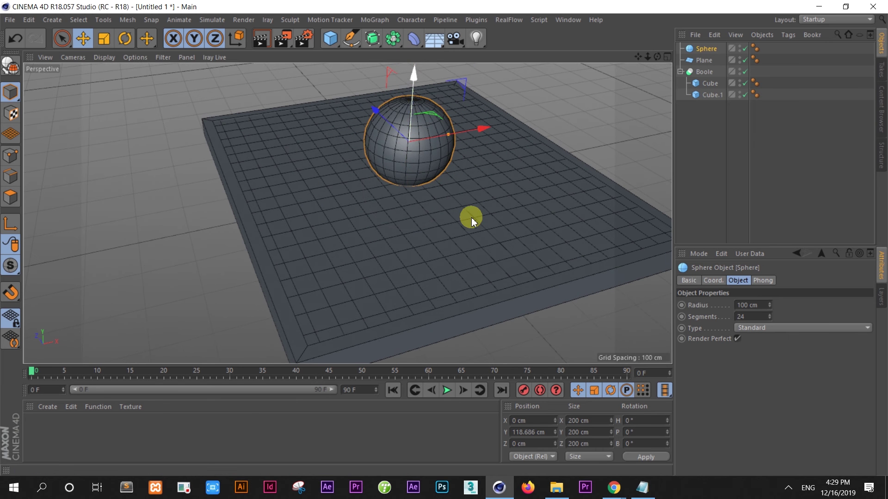
{"action": "scroll", "coordinate": [470, 217], "scroll_direction": "down", "scroll_amount": 1}
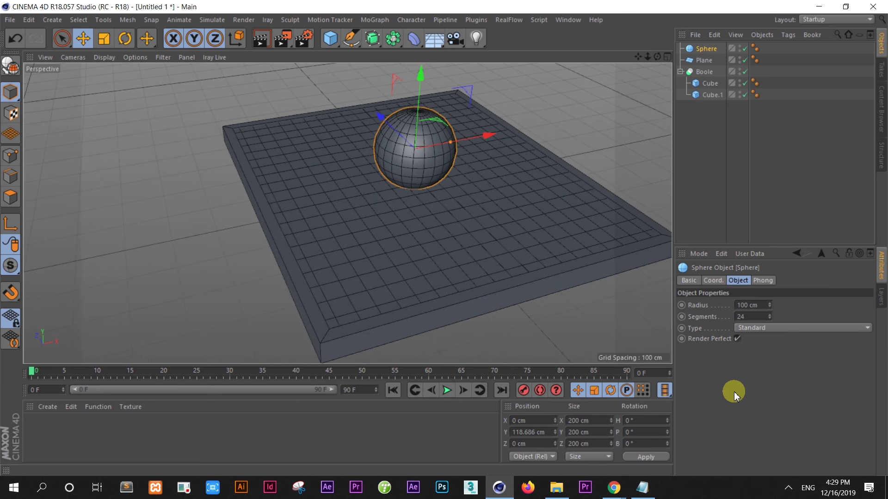
{"action": "double_click", "coordinate": [741, 316]}
{"action": "type", "text": "38"}
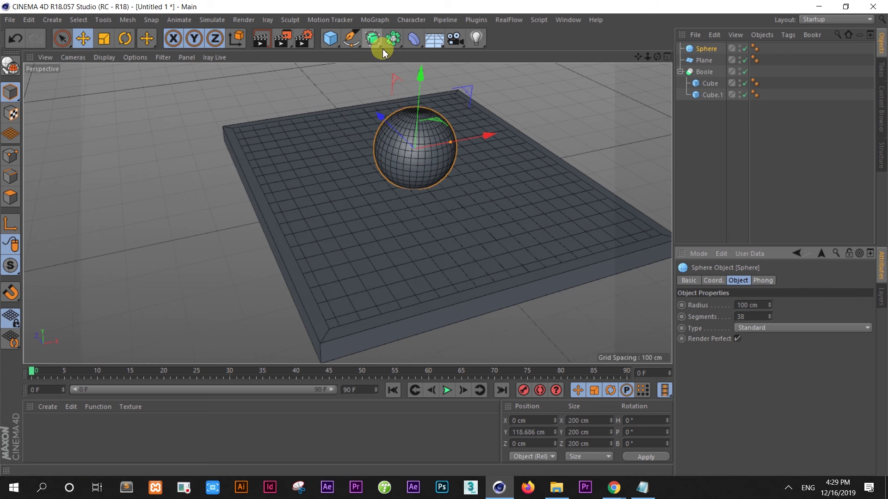
{"action": "left_click", "coordinate": [416, 46]}
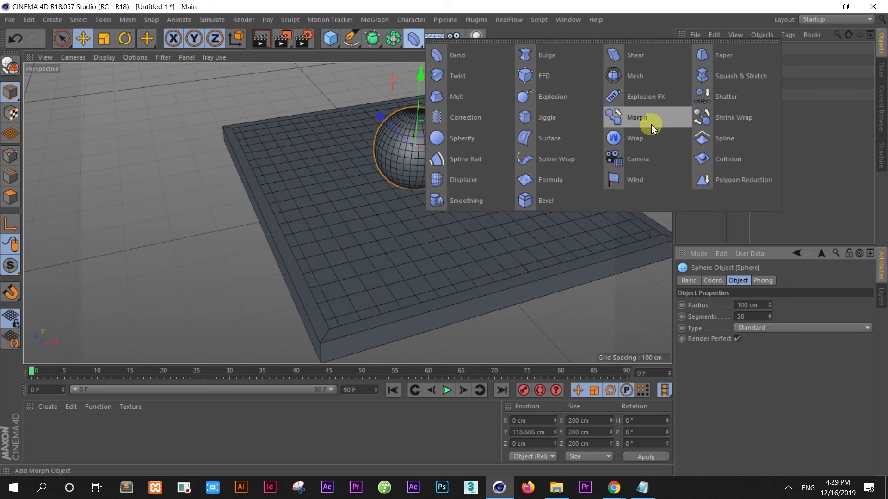
- Add a Taper deformer and move it upward
{"action": "left_click", "coordinate": [720, 61]}
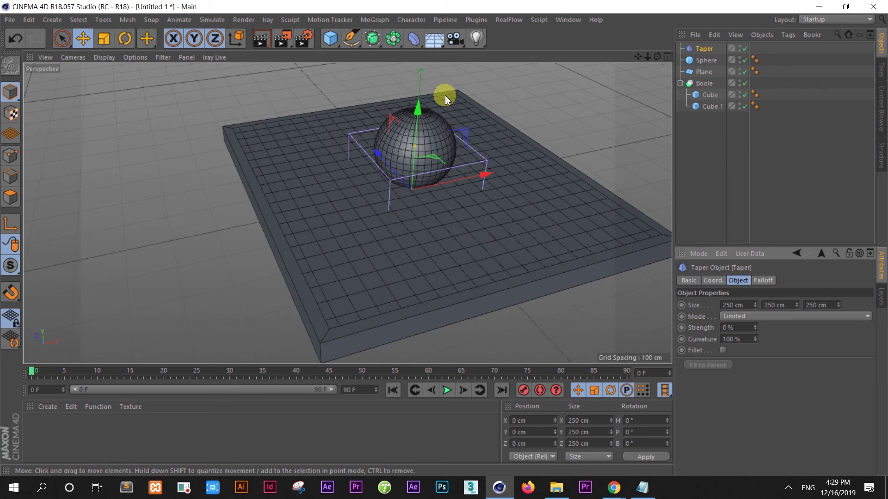
{"action": "left_click_drag", "start_coordinate": [418, 106], "coordinate": [415, 21]}
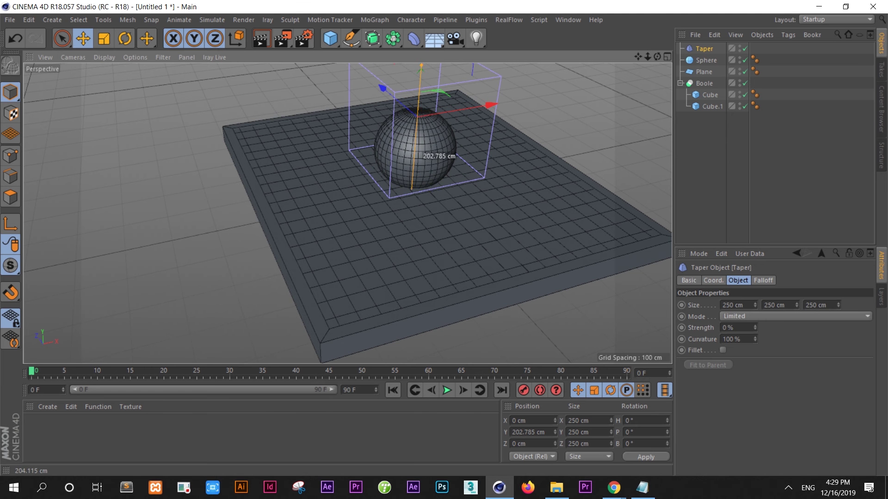
{"action": "left_click", "coordinate": [426, 188]}
- Raise the Sphere higher above the tray and nest the Taper under it
{"action": "left_click", "coordinate": [423, 170]}
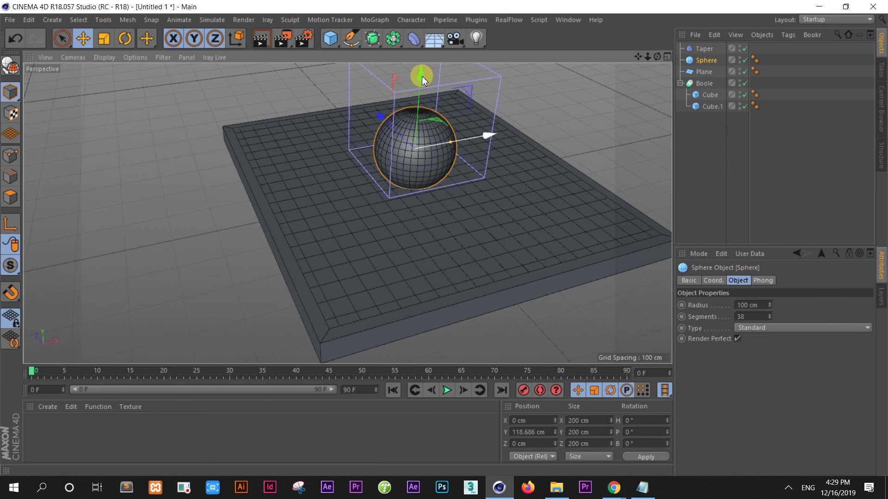
{"action": "mouse_move", "coordinate": [422, 74]}
{"action": "left_mouse_down", "text": "alt"}
{"action": "mouse_move", "coordinate": [460, 141]}
{"action": "mouse_move", "coordinate": [448, 65]}
{"action": "left_mouse_up", "text": "alt"}
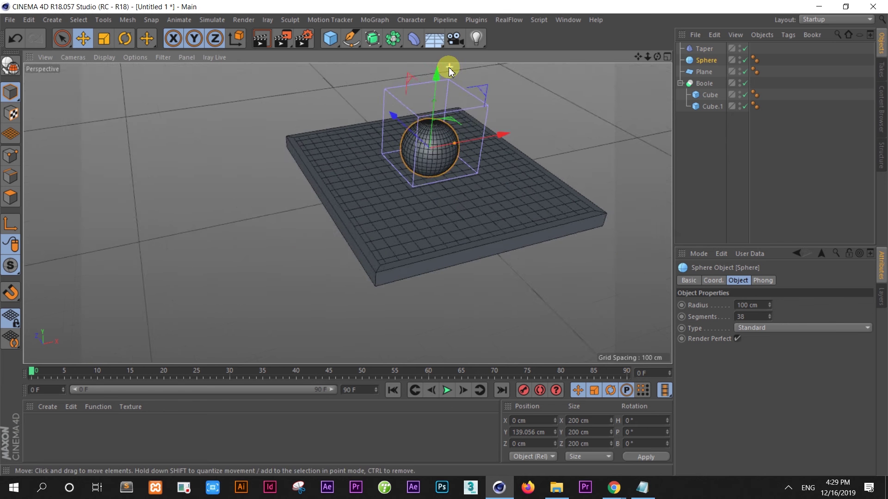
{"action": "scroll", "coordinate": [447, 65], "scroll_direction": "up", "scroll_amount": 3}
{"action": "left_click_drag", "start_coordinate": [658, 56], "coordinate": [425, 205]}
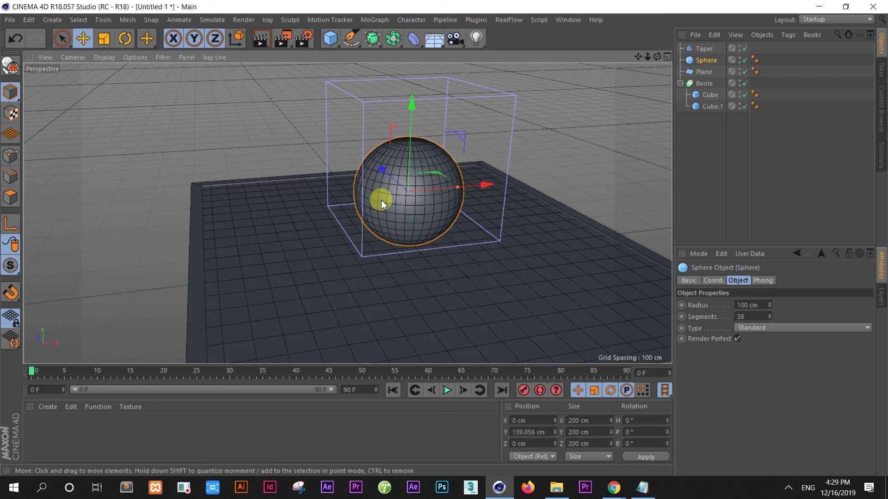
{"action": "left_click_drag", "start_coordinate": [377, 198], "coordinate": [382, 188], "text": "alt"}
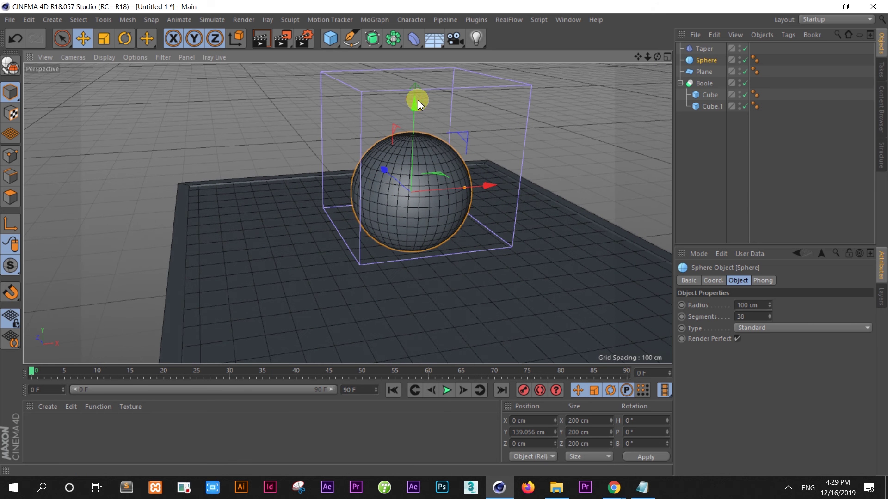
{"action": "left_click_drag", "start_coordinate": [415, 100], "coordinate": [419, 75]}
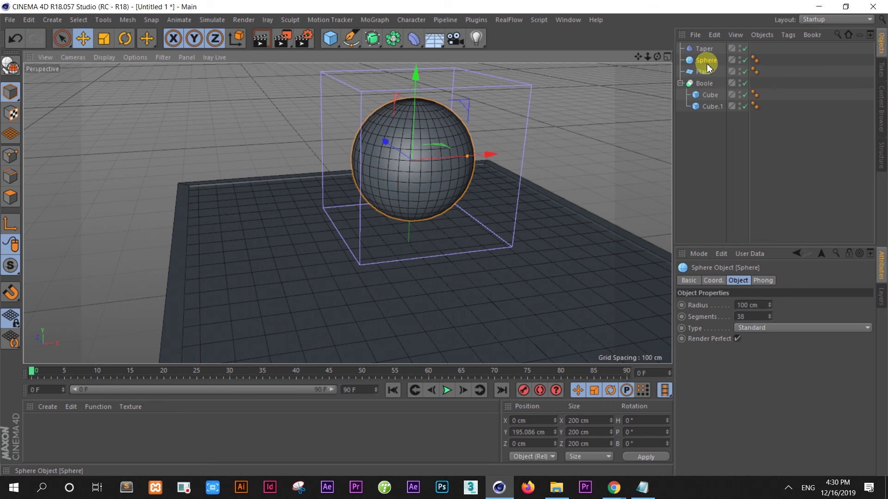
{"action": "mouse_move", "coordinate": [700, 61]}
{"action": "left_mouse_down"}
{"action": "mouse_move", "coordinate": [701, 43]}
{"action": "mouse_move", "coordinate": [710, 52]}
{"action": "left_mouse_up"}
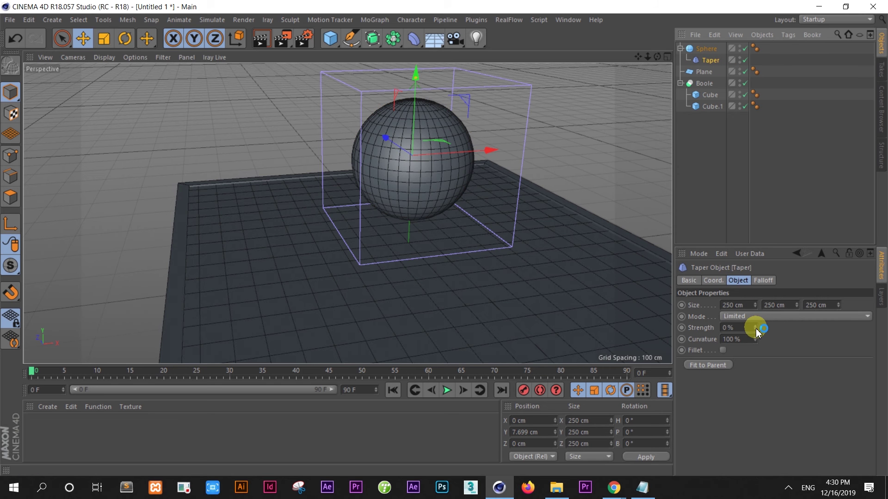
- Set Taper strength to 95% to narrow the sphere's top into a teardrop
{"action": "left_click_drag", "start_coordinate": [755, 328], "coordinate": [755, 319]}
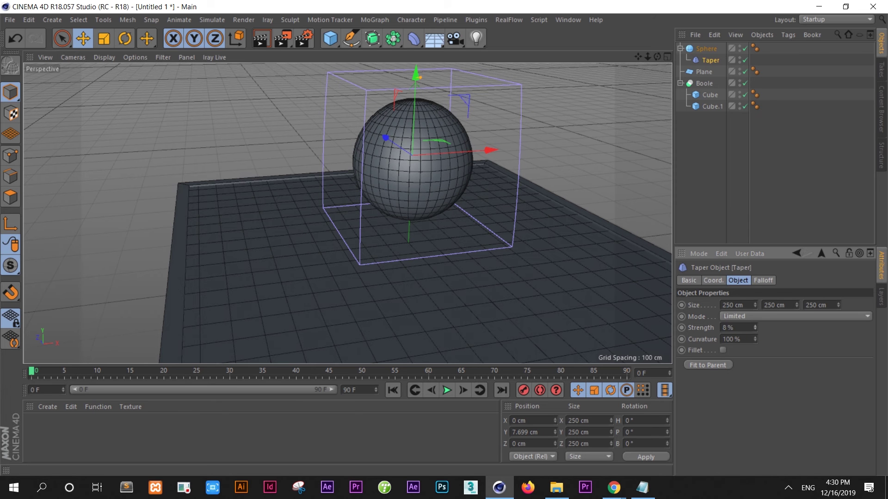
{"action": "left_click_drag", "start_coordinate": [756, 327], "coordinate": [759, 330]}
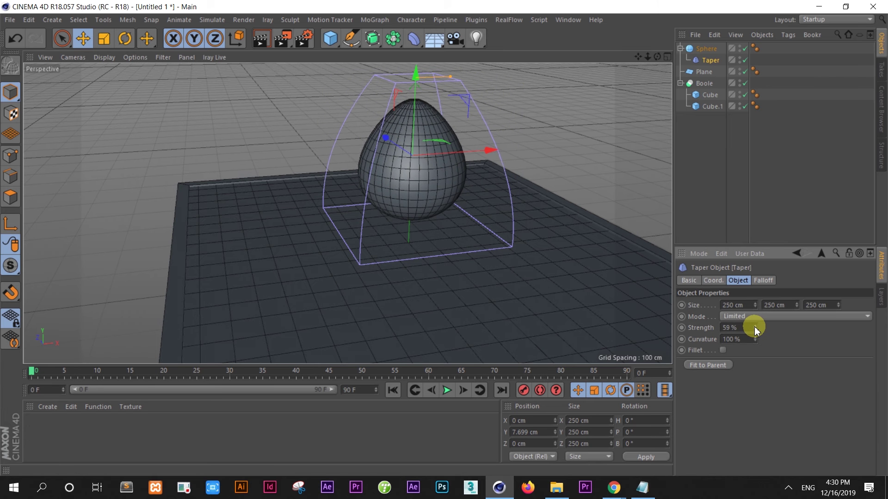
{"action": "left_click_drag", "start_coordinate": [756, 331], "coordinate": [755, 331]}
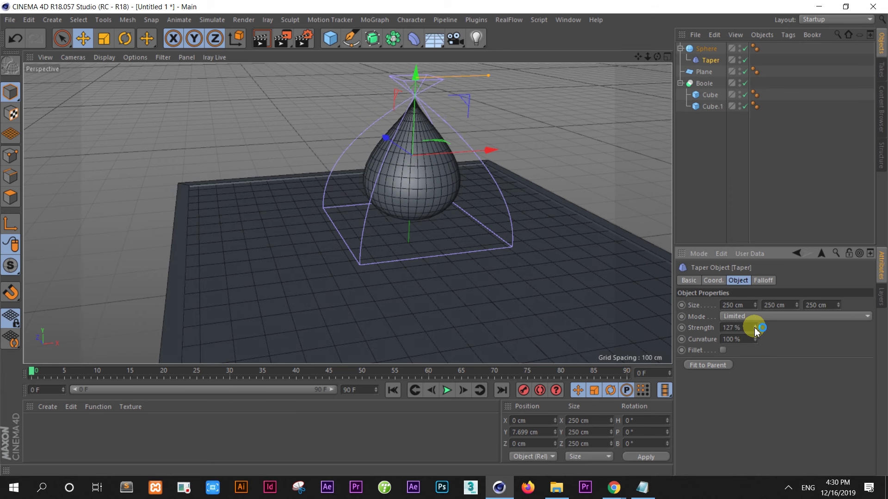
{"action": "left_click_drag", "start_coordinate": [754, 331], "coordinate": [681, 322]}
{"action": "type", "text": "95"}
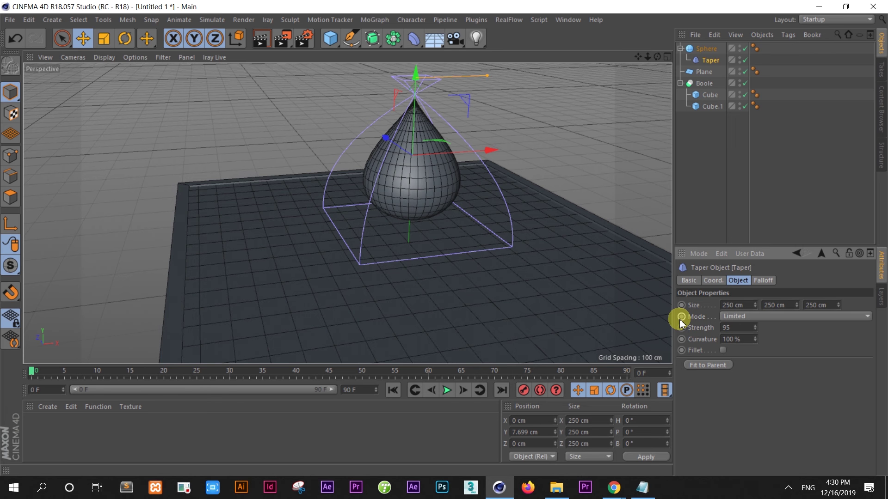
{"action": "key", "text": "Return"}
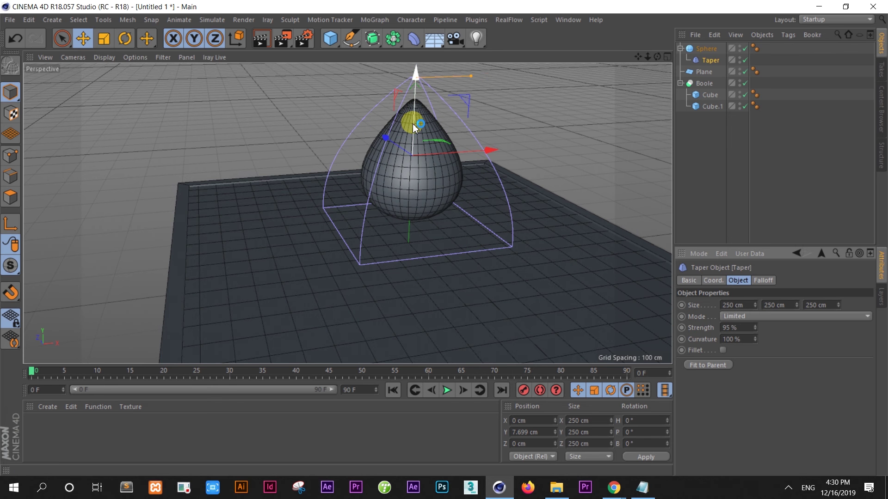
{"action": "scroll", "coordinate": [414, 123], "scroll_direction": "up", "scroll_amount": 2}
{"action": "scroll", "coordinate": [620, 151], "scroll_direction": "down", "scroll_amount": 1}
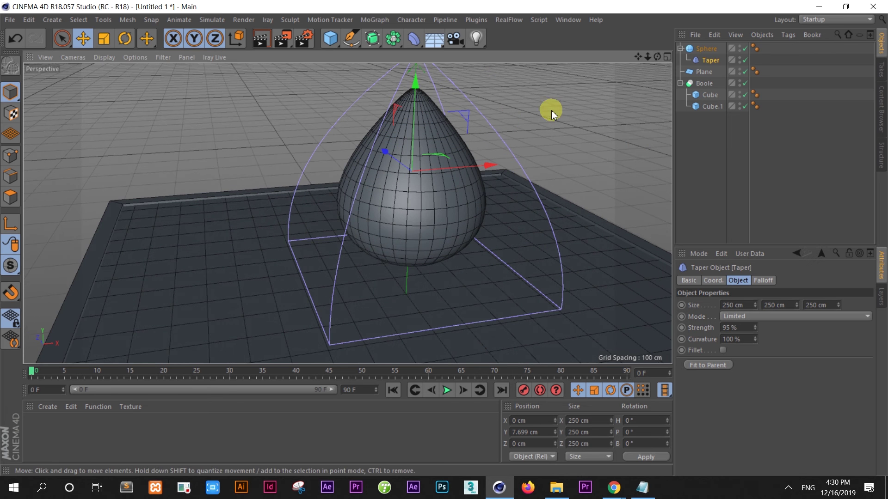
{"action": "scroll", "coordinate": [598, 91], "scroll_direction": "up", "scroll_amount": 1}
{"action": "left_click_drag", "start_coordinate": [646, 65], "coordinate": [620, 106]}
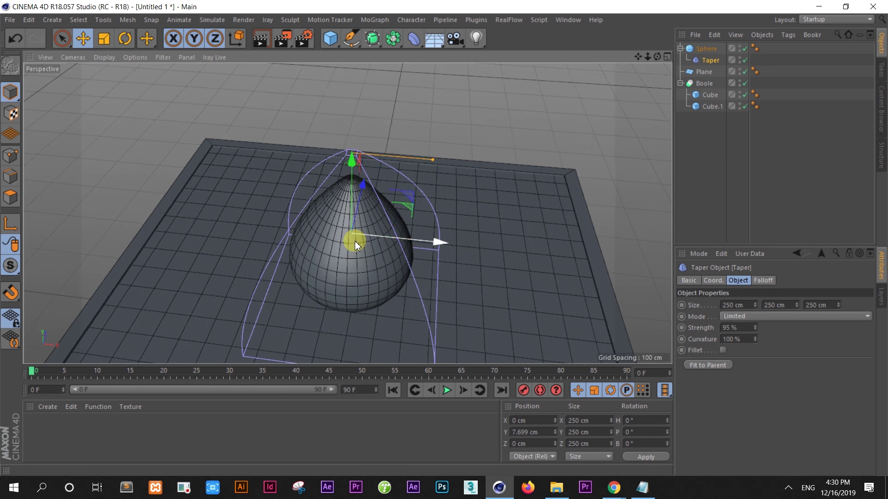
{"action": "scroll", "coordinate": [512, 153], "scroll_direction": "up", "scroll_amount": 2}
{"action": "left_click_drag", "start_coordinate": [657, 57], "coordinate": [647, 64]}
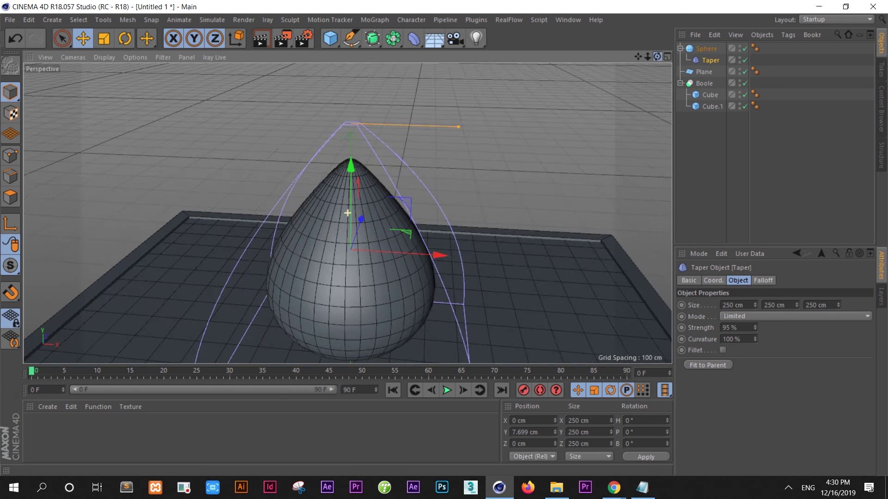
{"action": "scroll", "coordinate": [451, 301], "scroll_direction": "up", "scroll_amount": 2}
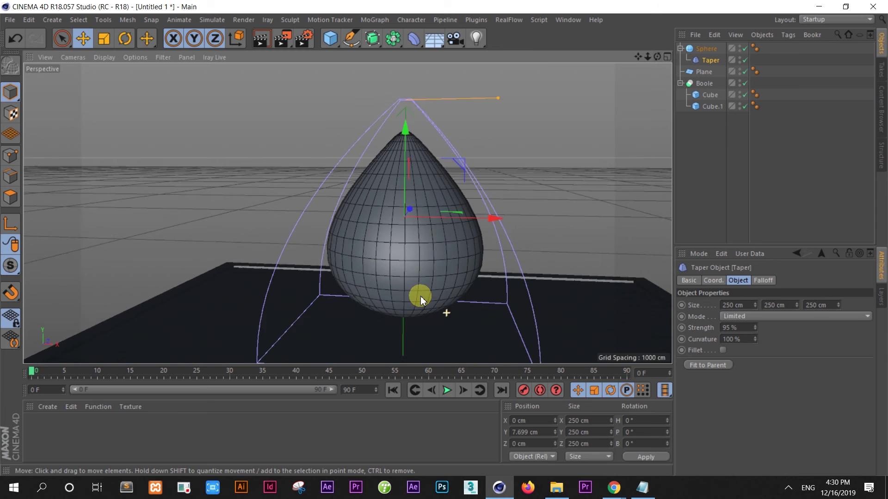
{"action": "scroll", "coordinate": [418, 213], "scroll_direction": "up", "scroll_amount": 2}
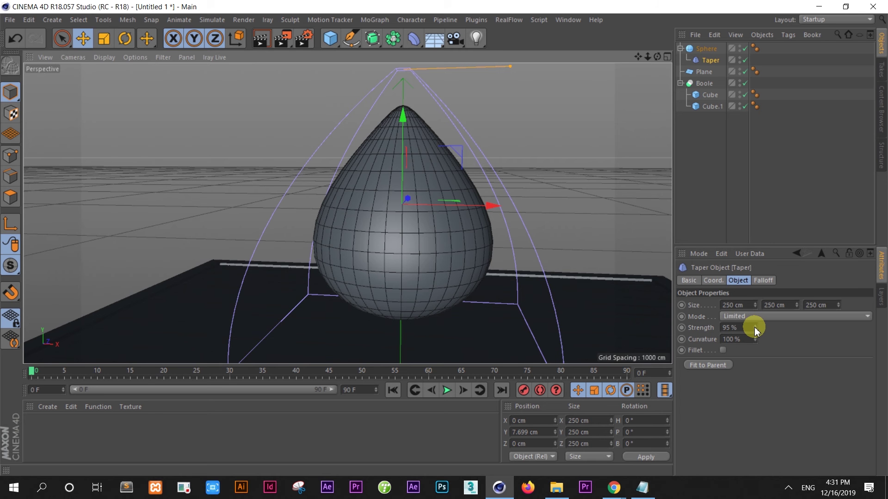
- Lower Taper strength to 91% and enable Fillet for a sharper teardrop tip
{"action": "left_click_drag", "start_coordinate": [754, 332], "coordinate": [756, 330]}
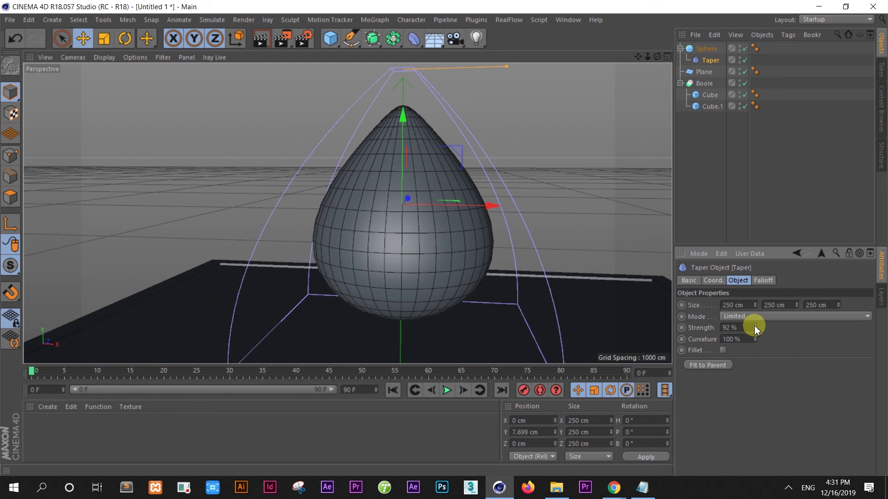
{"action": "left_click", "coordinate": [723, 350]}
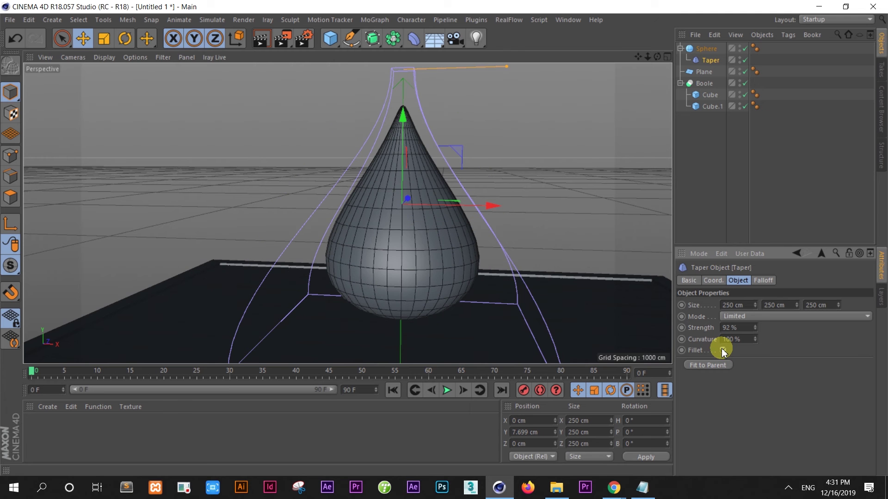
{"action": "left_click", "coordinate": [754, 329]}
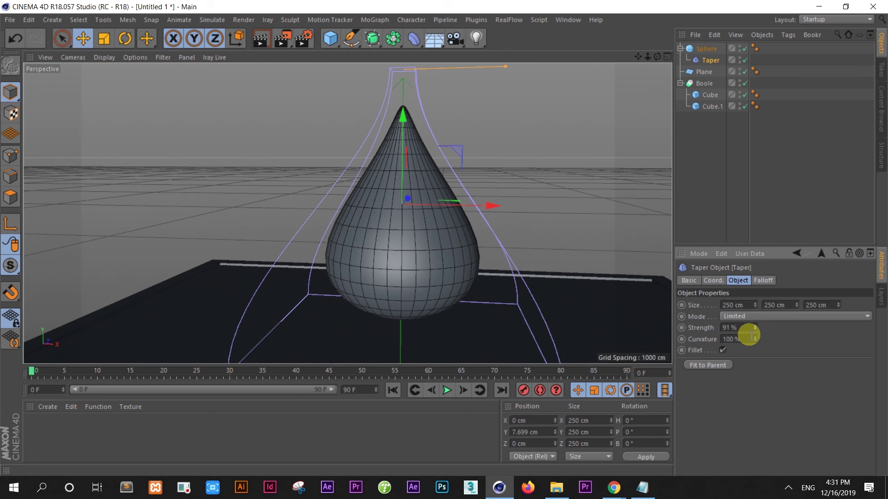
{"action": "scroll", "coordinate": [495, 202], "scroll_direction": "down", "scroll_amount": 3}
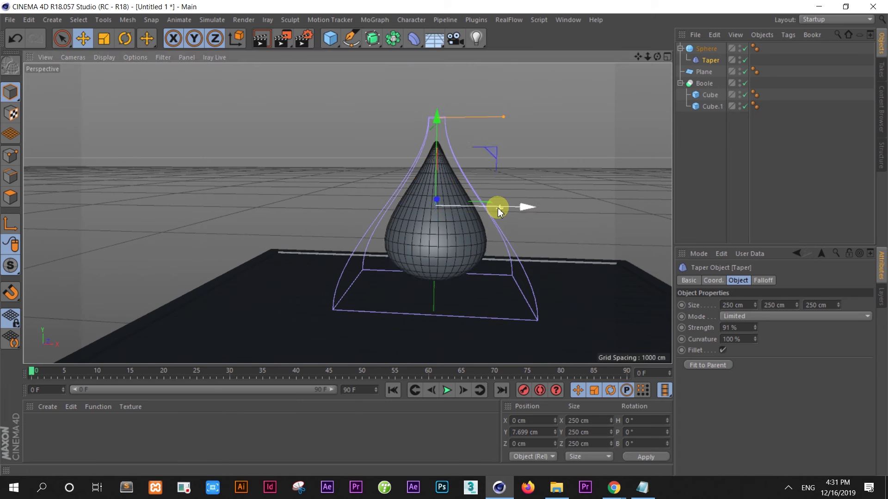
{"action": "left_click", "coordinate": [702, 51]}
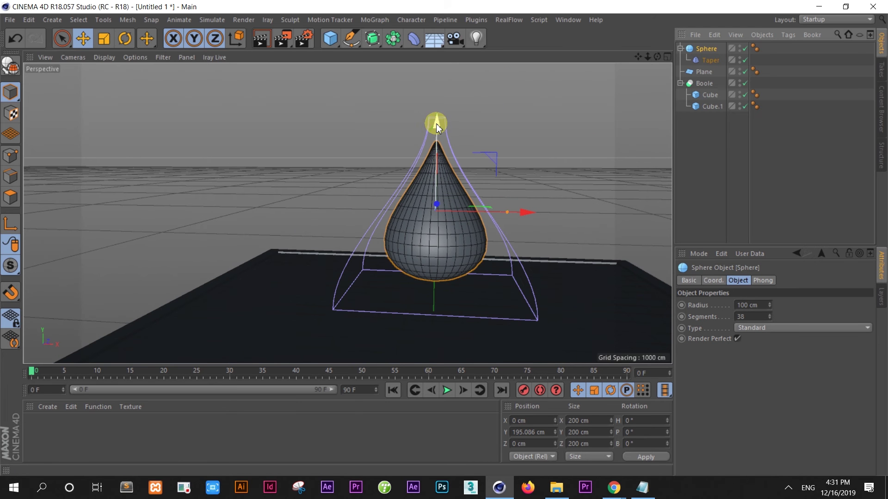
- Lift the teardrop to about 232.7 cm and merge Sphere and Taper into polygon Sphere.1
{"action": "left_click_drag", "start_coordinate": [438, 121], "coordinate": [439, 95]}
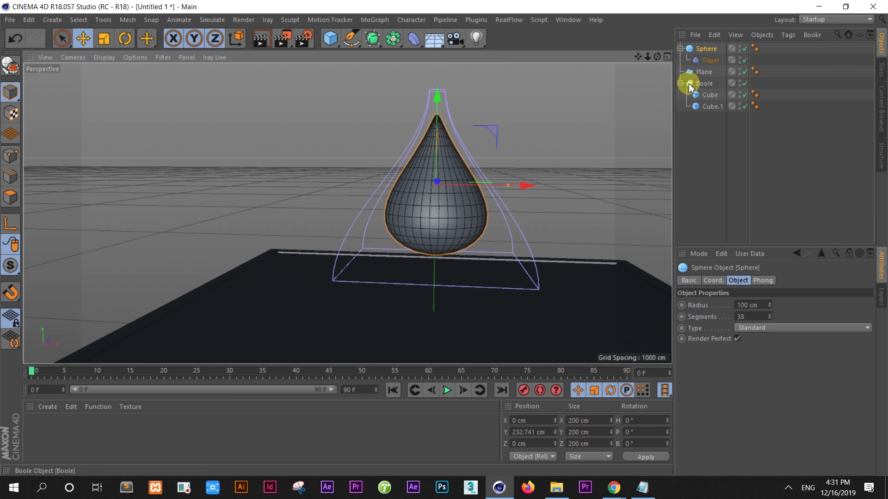
{"action": "right_click", "coordinate": [710, 51]}
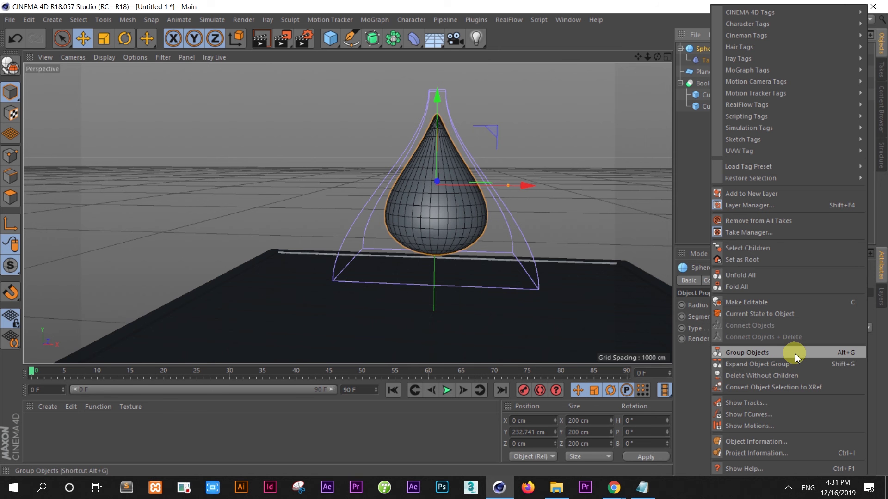
{"action": "left_click", "coordinate": [758, 248]}
{"action": "right_click", "coordinate": [697, 40]}
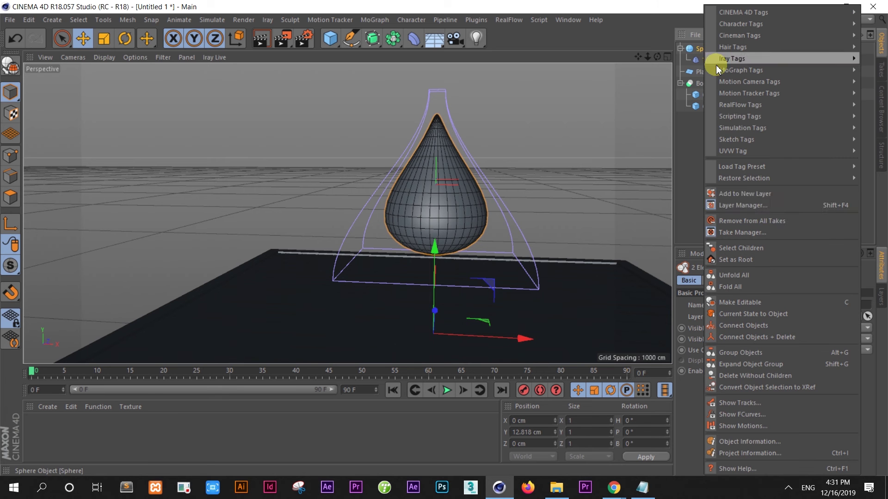
{"action": "left_click", "coordinate": [766, 337]}
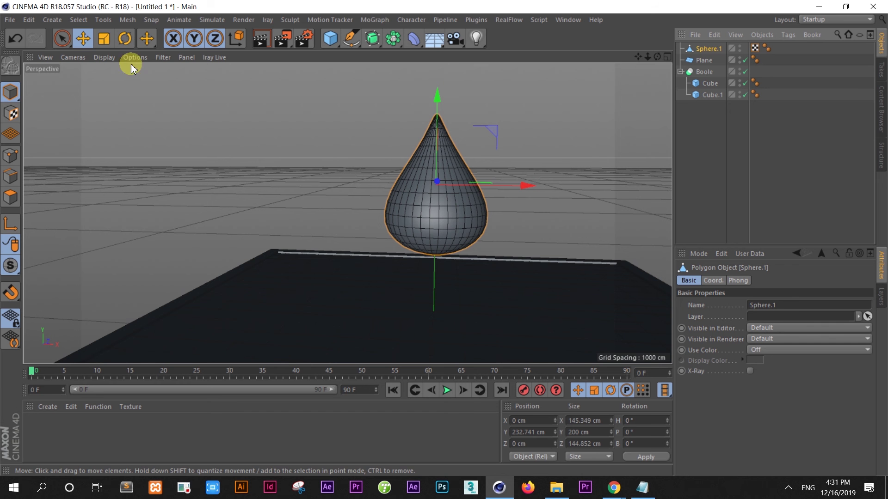
- Scale Sphere.1 down uniformly into a small teardrop drop
{"action": "left_click", "coordinate": [106, 40]}
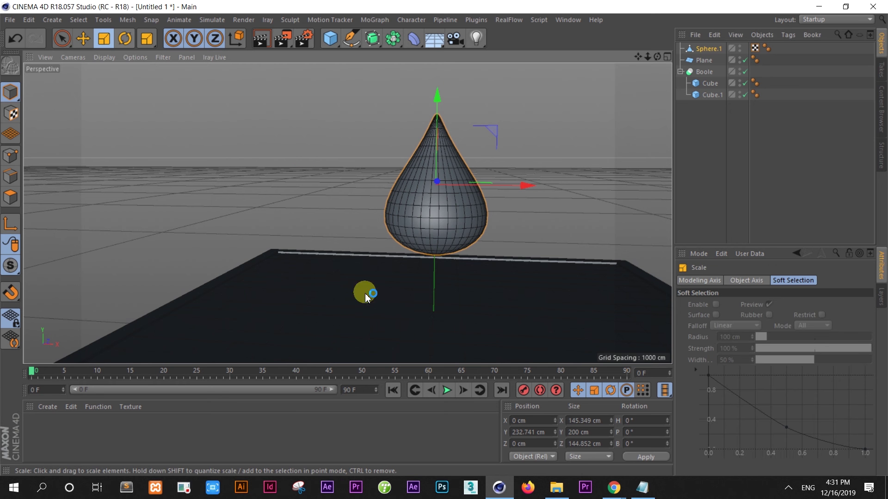
{"action": "left_click", "coordinate": [363, 187]}
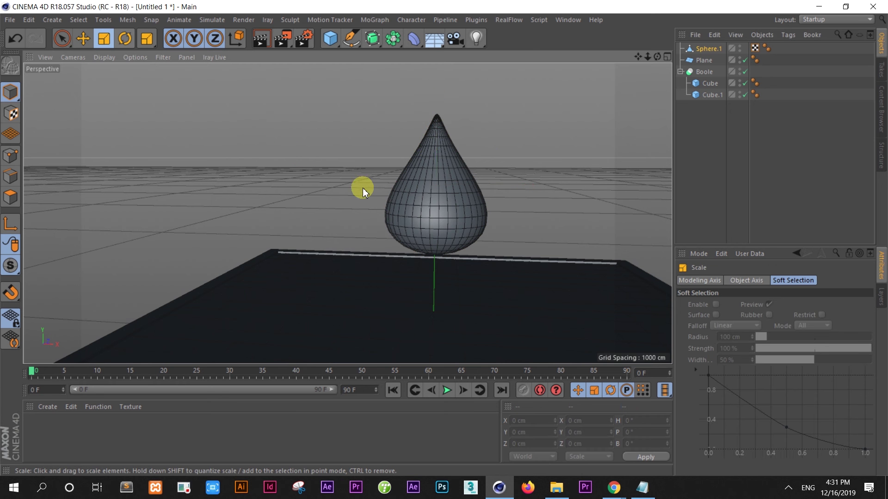
{"action": "left_click", "coordinate": [426, 164]}
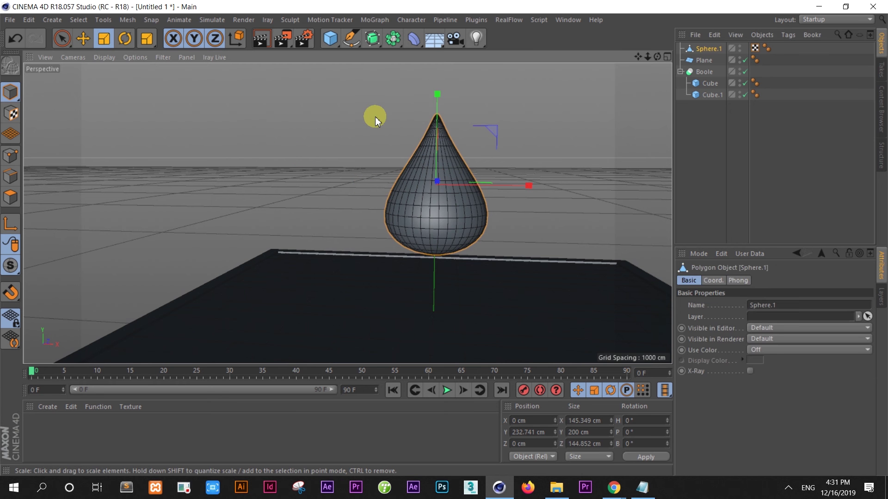
{"action": "mouse_move", "coordinate": [376, 134]}
{"action": "left_mouse_down"}
{"action": "mouse_move", "coordinate": [445, 254]}
{"action": "mouse_move", "coordinate": [535, 277]}
{"action": "left_mouse_up"}
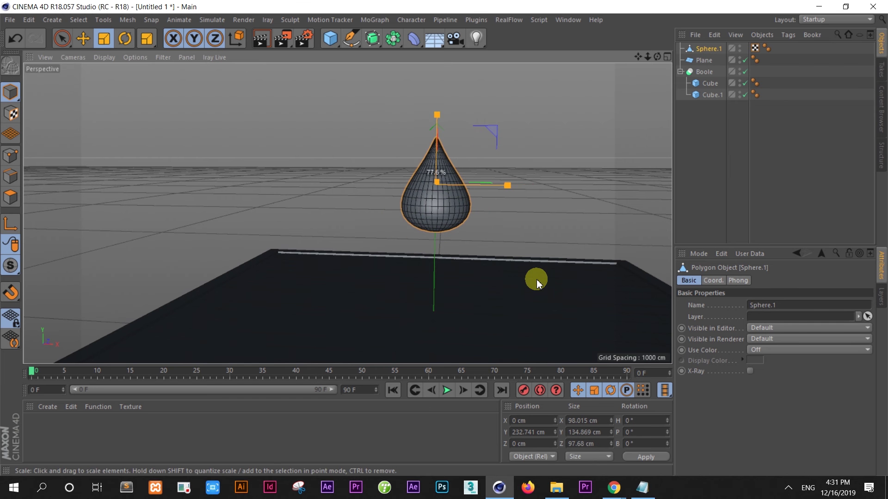
{"action": "mouse_move", "coordinate": [550, 159]}
{"action": "left_mouse_down"}
{"action": "mouse_move", "coordinate": [557, 269]}
{"action": "mouse_move", "coordinate": [541, 168]}
{"action": "mouse_move", "coordinate": [545, 152]}
{"action": "mouse_move", "coordinate": [549, 276]}
{"action": "left_mouse_up"}
{"action": "left_click", "coordinate": [480, 180]}
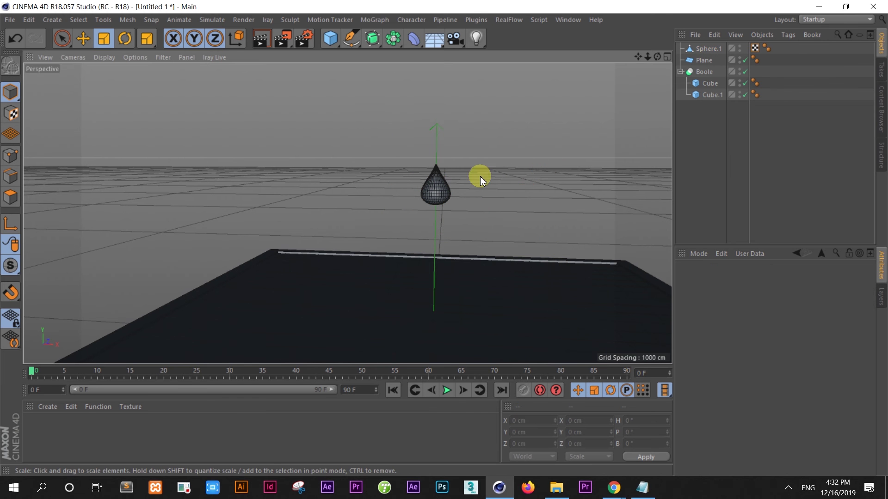
{"action": "left_click", "coordinate": [437, 194]}
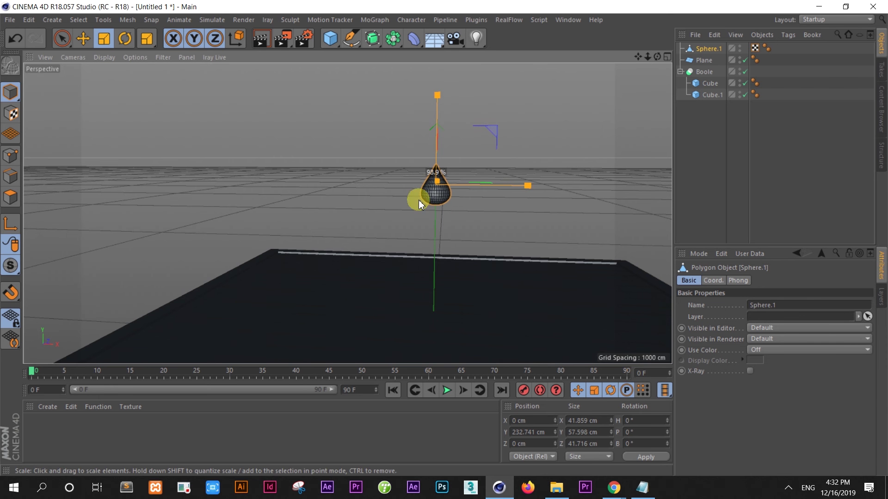
{"action": "left_click_drag", "start_coordinate": [444, 184], "coordinate": [447, 201]}
{"action": "scroll", "coordinate": [448, 201], "scroll_direction": "down", "scroll_amount": 2}
{"action": "scroll", "coordinate": [448, 201], "scroll_direction": "down", "scroll_amount": 2}
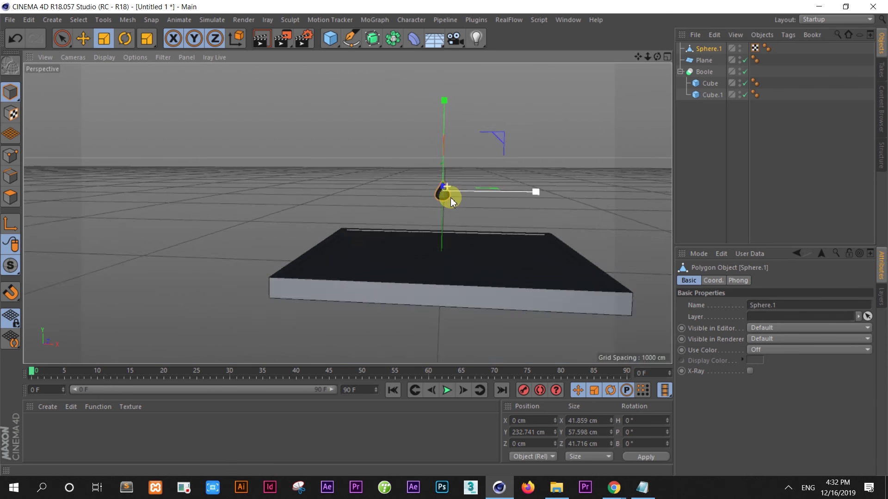
- Raise Sphere.1 on its Y axis to about 515 cm above the tray
{"action": "left_click", "coordinate": [83, 38]}
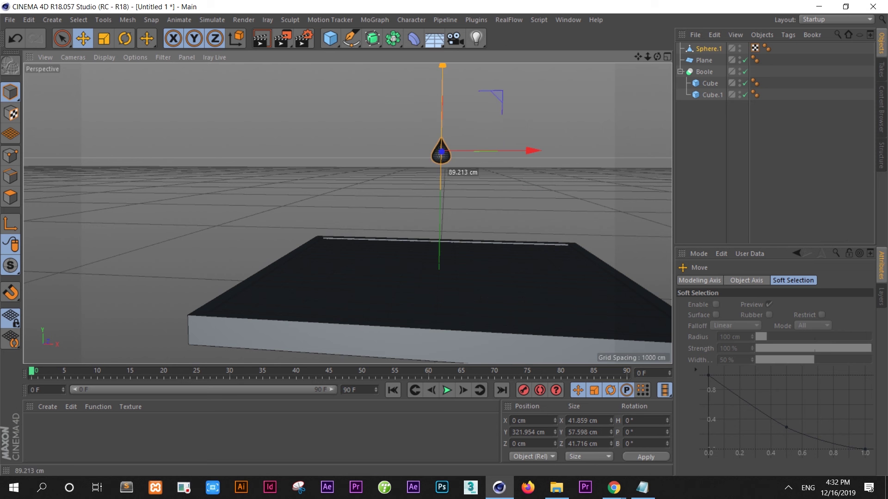
{"action": "left_click_drag", "start_coordinate": [442, 110], "coordinate": [441, 58]}
{"action": "scroll", "coordinate": [445, 198], "scroll_direction": "down", "scroll_amount": 2}
{"action": "scroll", "coordinate": [464, 107], "scroll_direction": "up", "scroll_amount": 2}
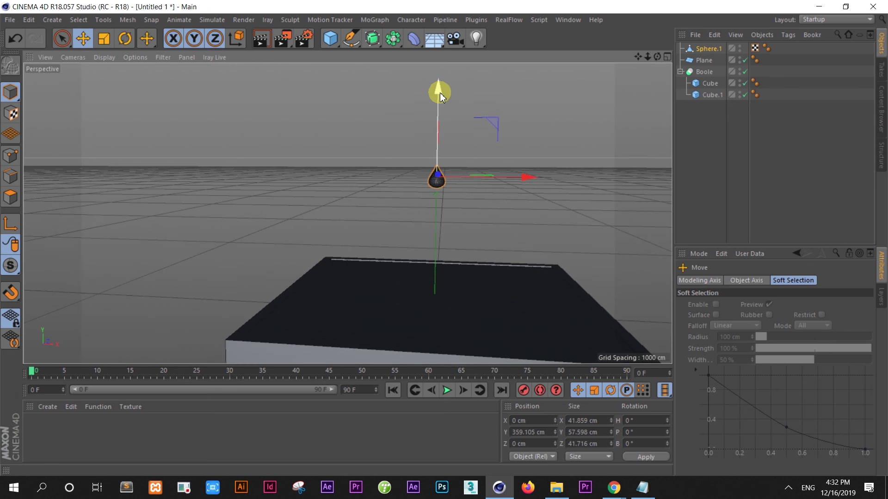
{"action": "left_click_drag", "start_coordinate": [441, 96], "coordinate": [438, 67]}
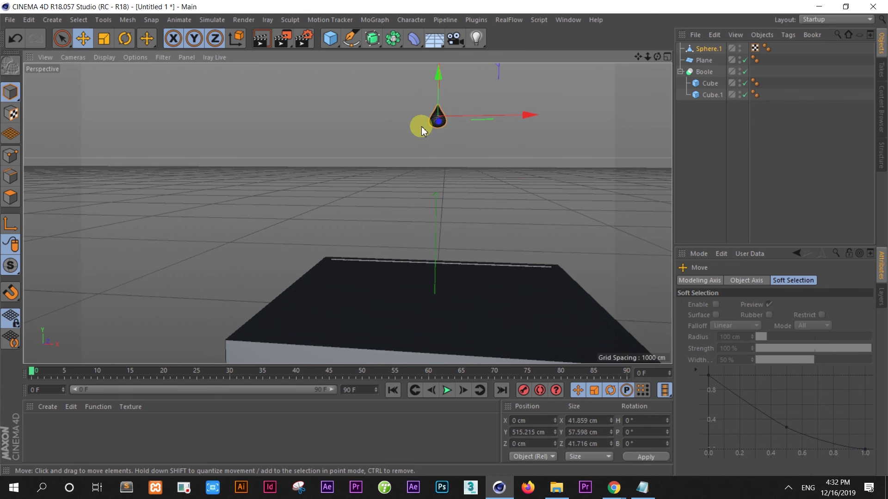
- Browse the Generators, Modeling, MoGraph and Tracking menus without choosing anything
{"action": "left_click", "coordinate": [380, 47]}
{"action": "left_click", "coordinate": [393, 38]}
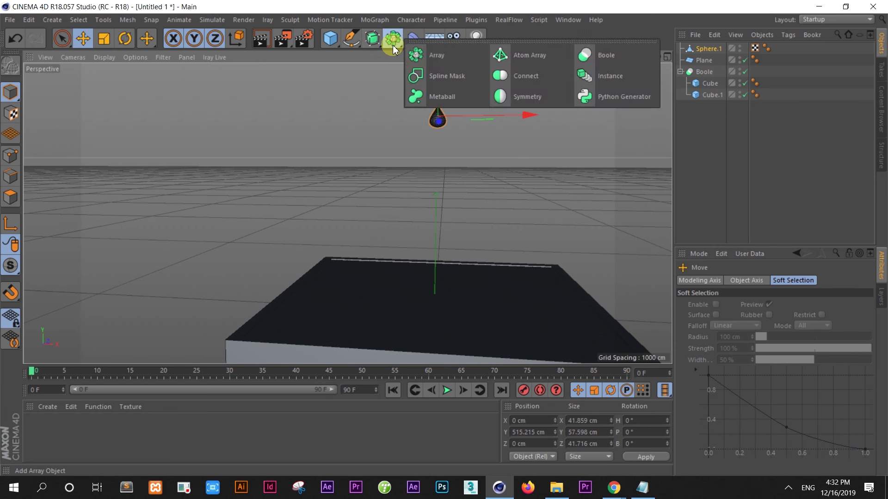
{"action": "left_click", "coordinate": [364, 19]}
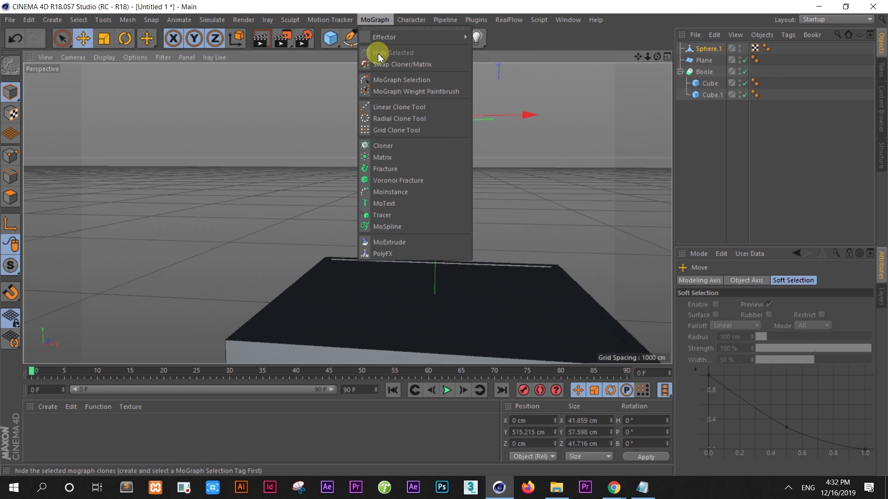
{"action": "left_click", "coordinate": [311, 70]}
{"action": "left_click", "coordinate": [326, 21]}
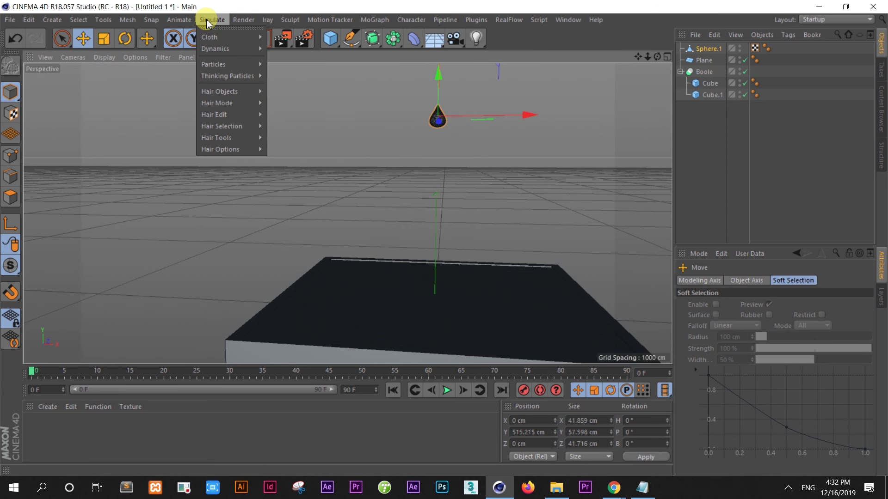
{"action": "mouse_move", "coordinate": [231, 37]}
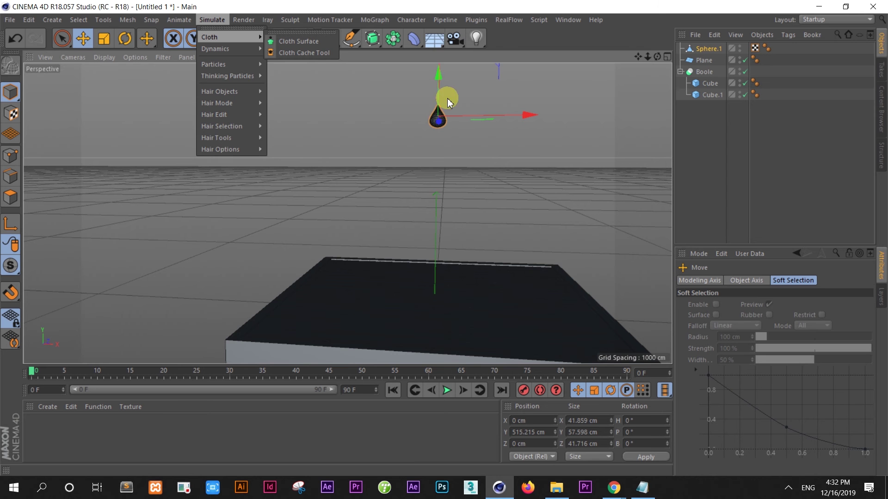
{"action": "left_click", "coordinate": [402, 132]}
- Lift the teardrop slightly higher, to about 533 cm above the tray
{"action": "scroll", "coordinate": [402, 132], "scroll_direction": "down", "scroll_amount": 2}
{"action": "scroll", "coordinate": [402, 133], "scroll_direction": "down", "scroll_amount": 2}
{"action": "scroll", "coordinate": [400, 99], "scroll_direction": "down", "scroll_amount": 2}
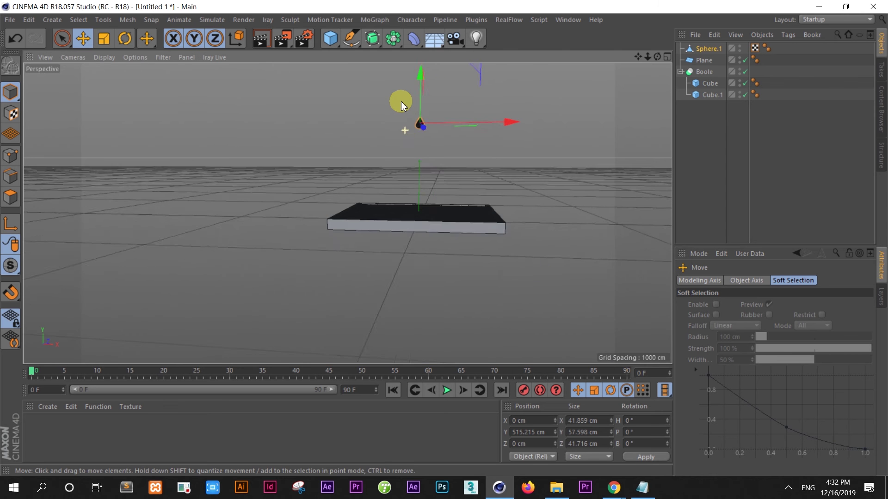
{"action": "scroll", "coordinate": [400, 99], "scroll_direction": "up", "scroll_amount": 1}
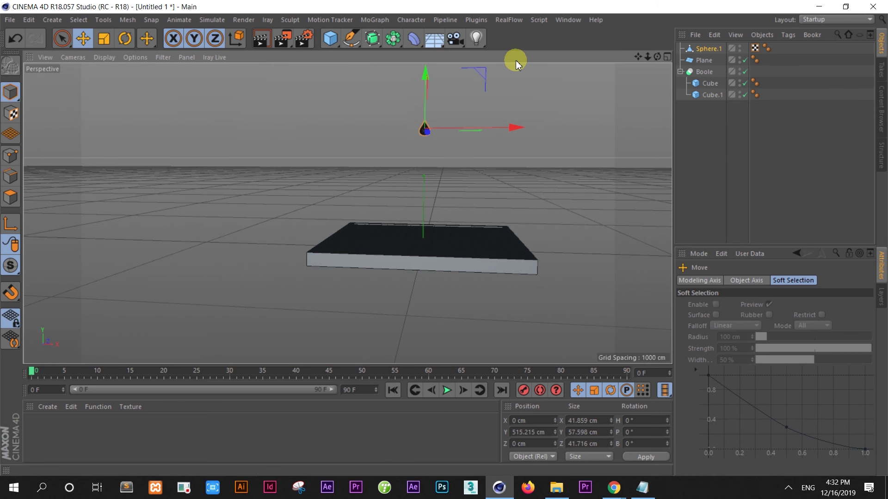
{"action": "scroll", "coordinate": [409, 83], "scroll_direction": "up", "scroll_amount": 2}
{"action": "scroll", "coordinate": [421, 99], "scroll_direction": "up", "scroll_amount": 1}
{"action": "scroll", "coordinate": [435, 122], "scroll_direction": "up", "scroll_amount": 1}
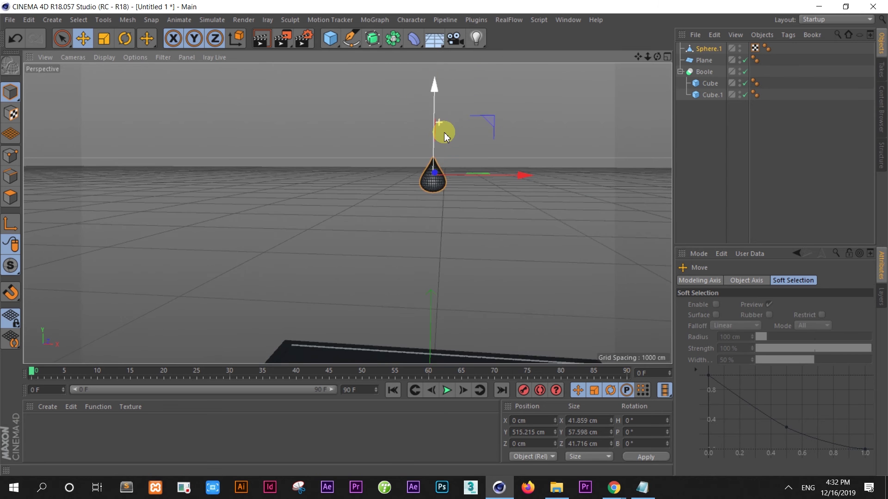
{"action": "scroll", "coordinate": [439, 201], "scroll_direction": "up", "scroll_amount": 1}
{"action": "scroll", "coordinate": [440, 204], "scroll_direction": "up", "scroll_amount": 1}
{"action": "scroll", "coordinate": [440, 201], "scroll_direction": "down", "scroll_amount": 1}
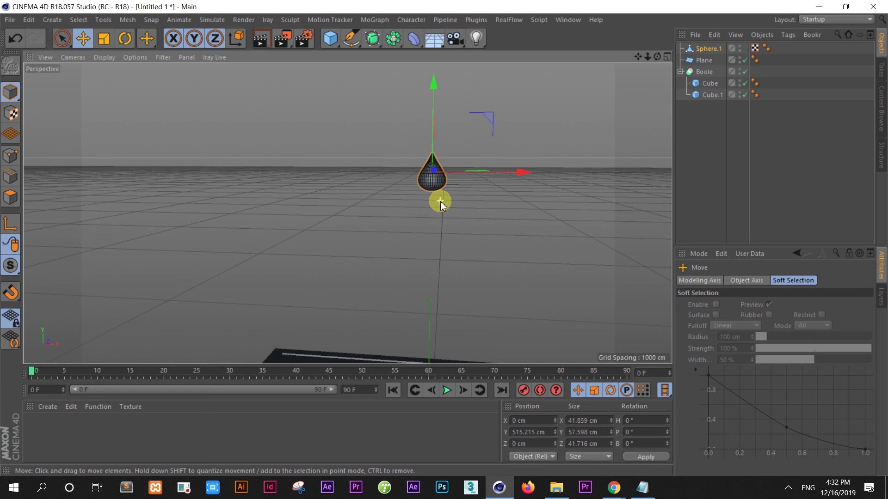
{"action": "scroll", "coordinate": [434, 153], "scroll_direction": "down", "scroll_amount": 1}
{"action": "left_click_drag", "start_coordinate": [433, 90], "coordinate": [433, 84]}
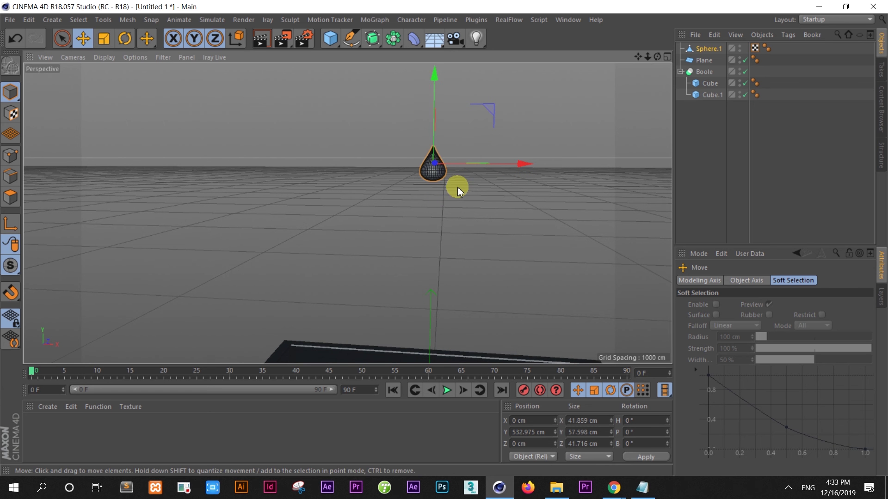
- Look through the Tracking menu again, then bring up the Simulate > Particles list
{"action": "scroll", "coordinate": [458, 191], "scroll_direction": "up", "scroll_amount": 2}
{"action": "scroll", "coordinate": [457, 191], "scroll_direction": "up", "scroll_amount": 1}
{"action": "scroll", "coordinate": [513, 354], "scroll_direction": "up", "scroll_amount": 1}
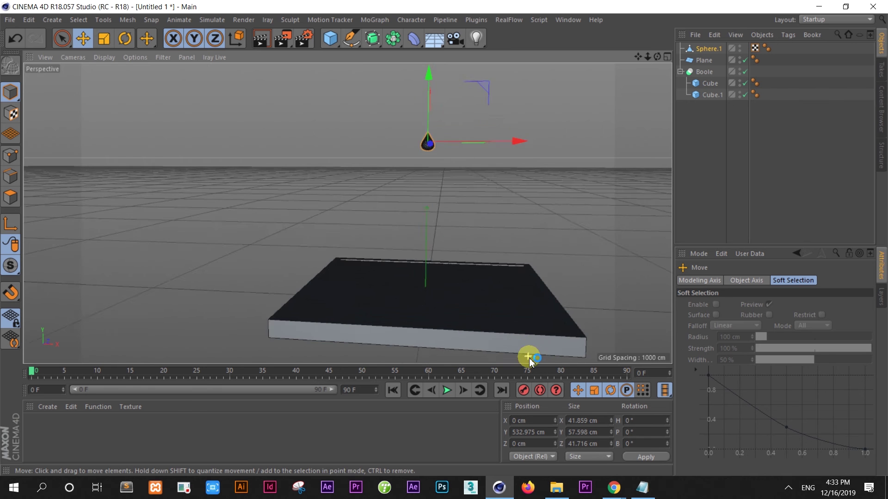
{"action": "scroll", "coordinate": [531, 356], "scroll_direction": "up", "scroll_amount": 1}
{"action": "scroll", "coordinate": [557, 347], "scroll_direction": "up", "scroll_amount": 1}
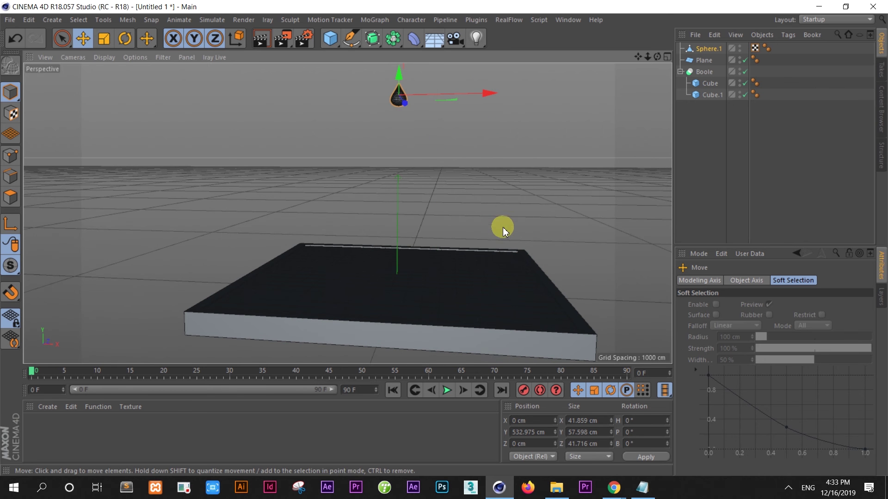
{"action": "scroll", "coordinate": [409, 144], "scroll_direction": "down", "scroll_amount": 1}
{"action": "scroll", "coordinate": [410, 141], "scroll_direction": "down", "scroll_amount": 1}
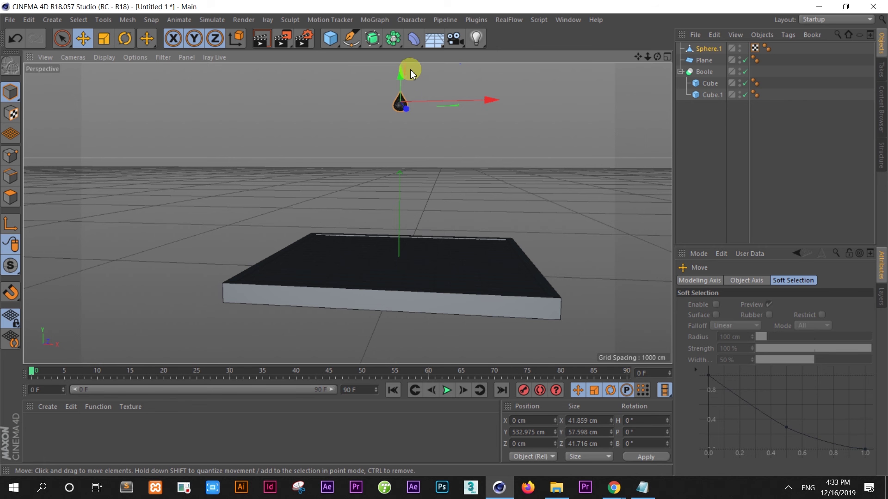
{"action": "left_click", "coordinate": [330, 20]}
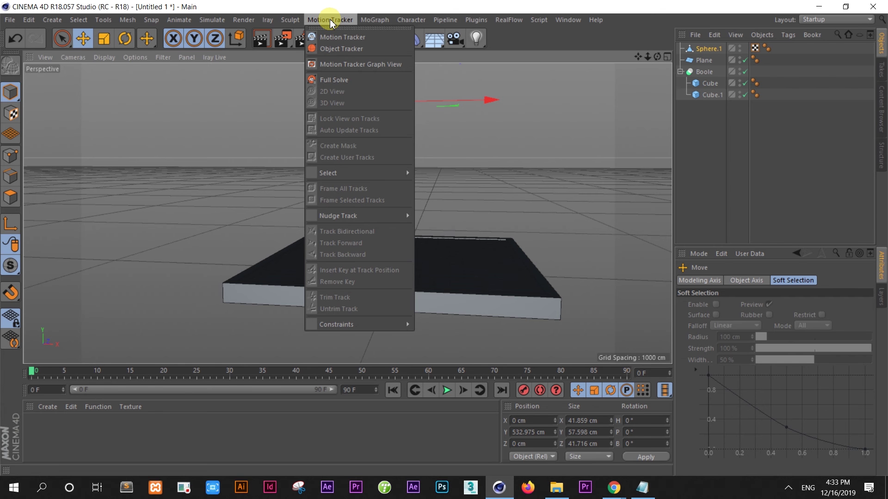
{"action": "left_click", "coordinate": [331, 21]}
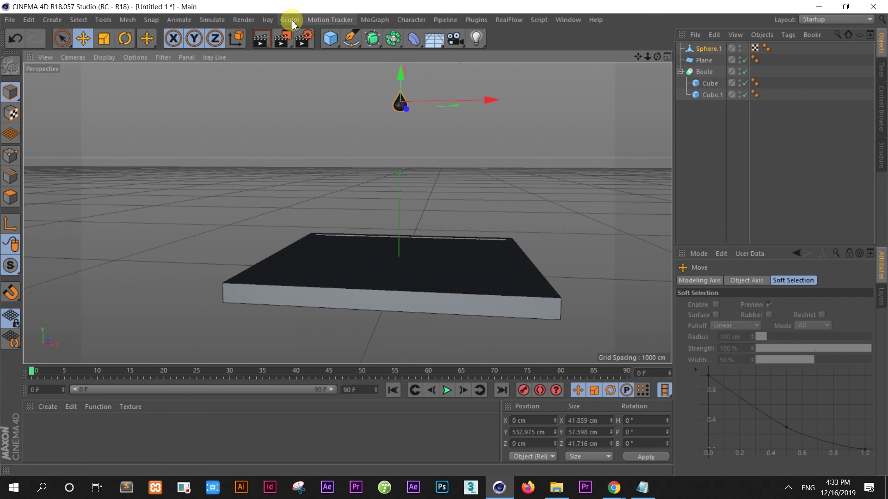
{"action": "left_click", "coordinate": [211, 19]}
{"action": "mouse_move", "coordinate": [215, 64]}
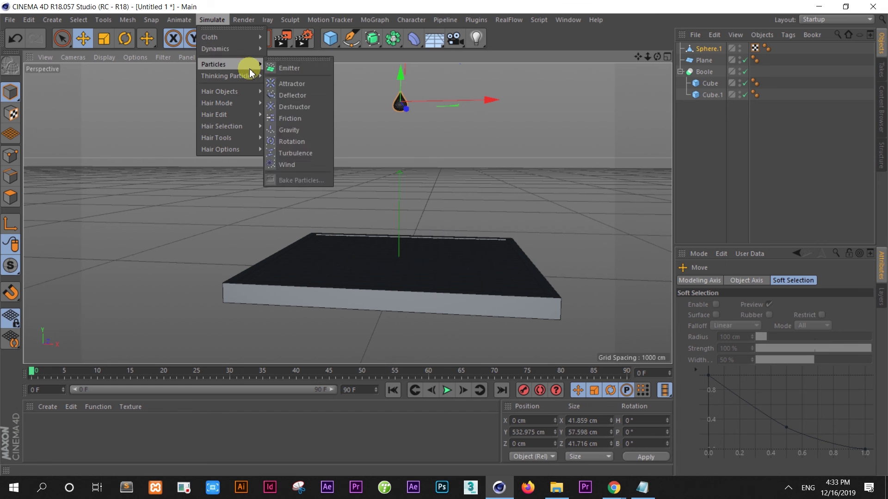
- Add a particle Emitter and set its pitch to -90°
{"action": "left_click", "coordinate": [282, 69]}
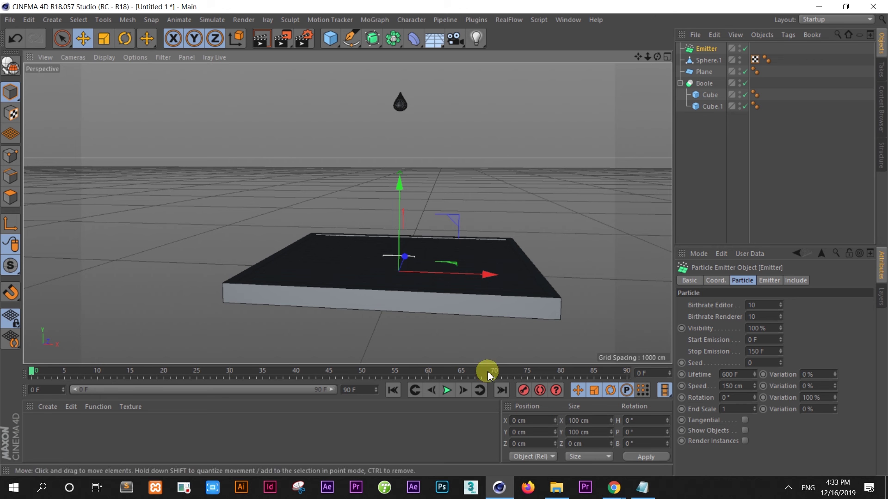
{"action": "left_click", "coordinate": [125, 38]}
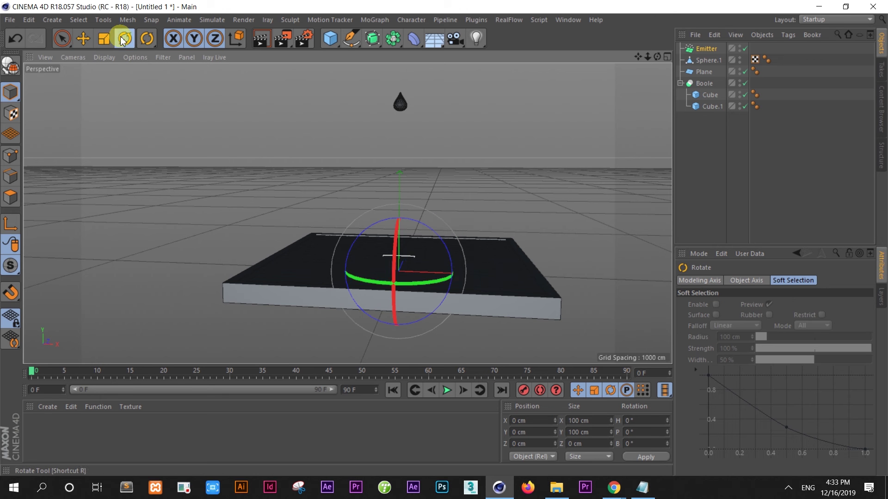
{"action": "left_click_drag", "start_coordinate": [394, 270], "coordinate": [390, 206]}
{"action": "double_click", "coordinate": [656, 432]}
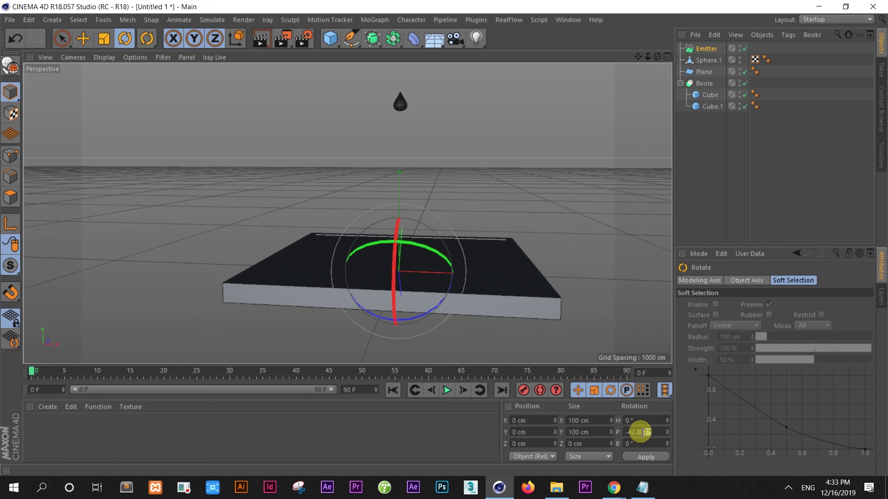
{"action": "type", "text": "-90"}
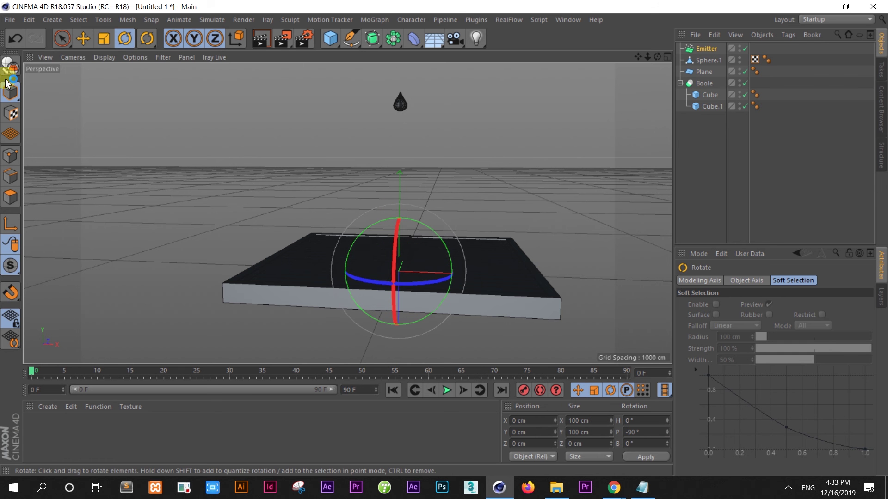
- Raise the emitter to about 177 cm above the tray and tilt its pitch further
{"action": "left_click", "coordinate": [84, 39]}
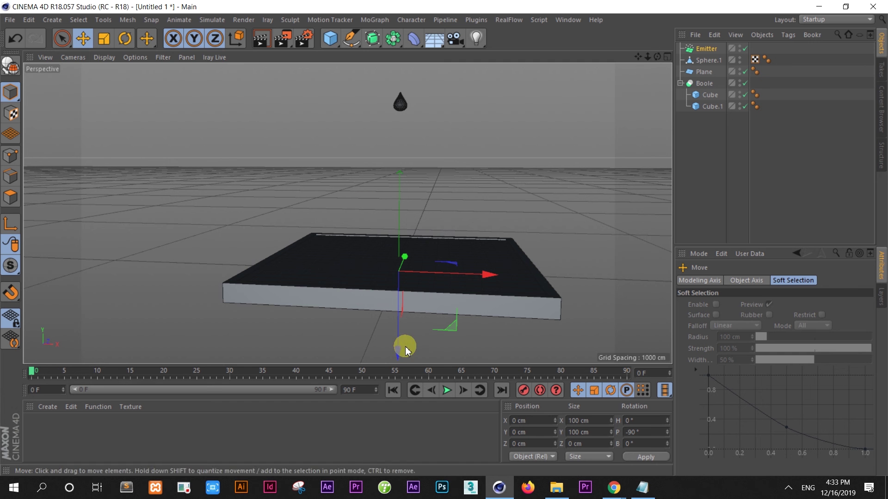
{"action": "left_click_drag", "start_coordinate": [397, 351], "coordinate": [384, 277]}
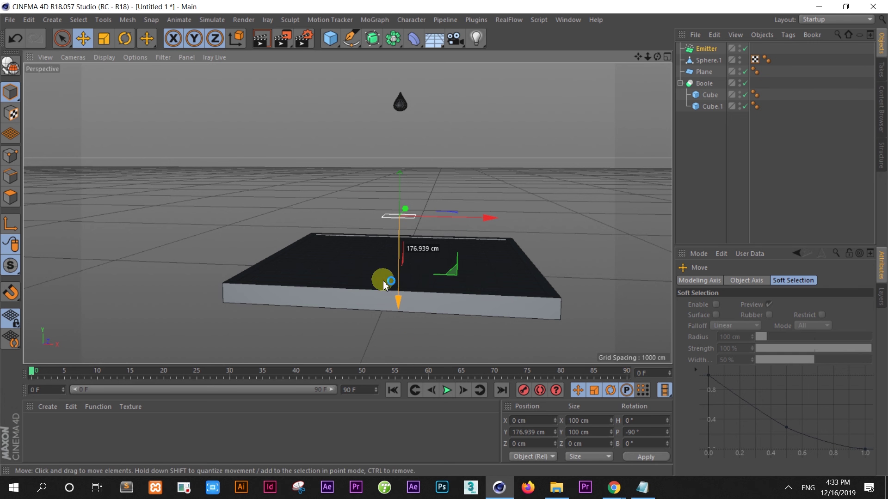
{"action": "left_click", "coordinate": [125, 38]}
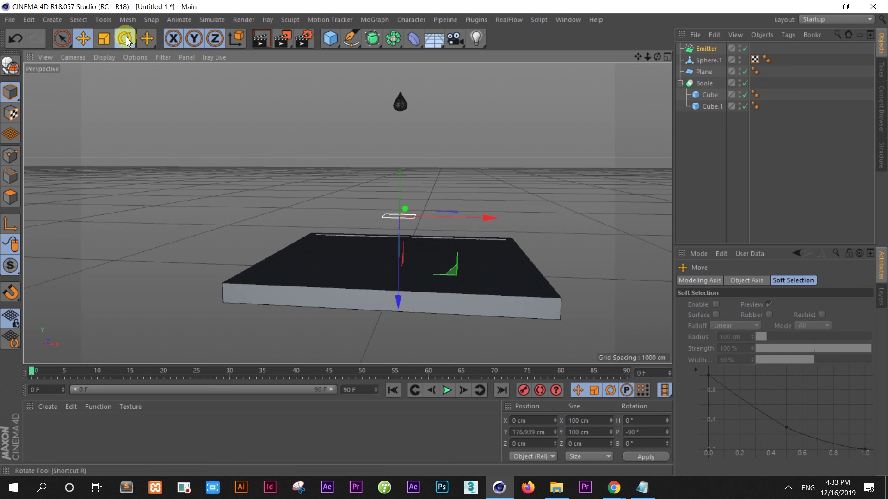
{"action": "left_click_drag", "start_coordinate": [401, 252], "coordinate": [419, 102]}
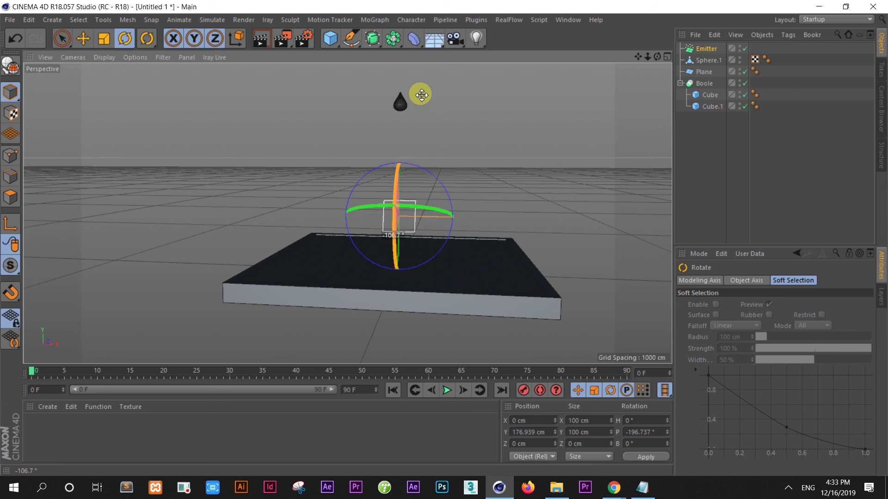
{"action": "left_click_drag", "start_coordinate": [419, 102], "coordinate": [421, 97]}
{"action": "left_click", "coordinate": [625, 390]}
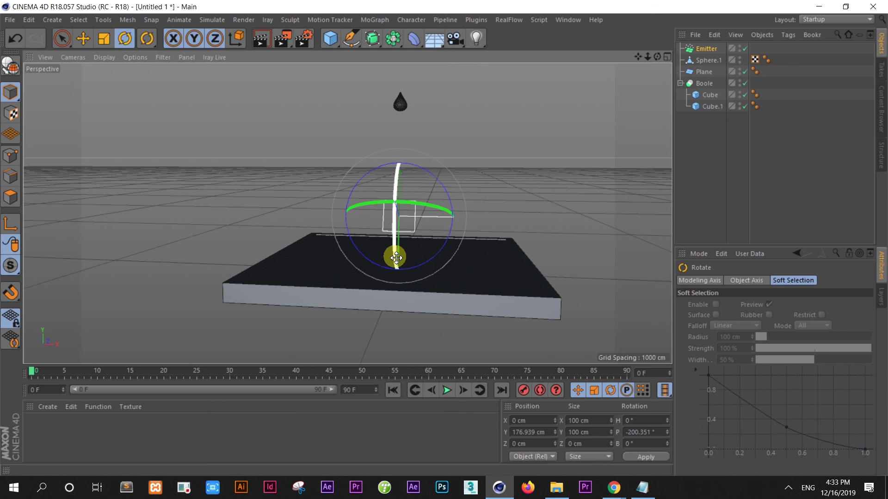
- Set the emitter's pitch to about -280° and fine-tune it
{"action": "left_click_drag", "start_coordinate": [396, 257], "coordinate": [396, 165]}
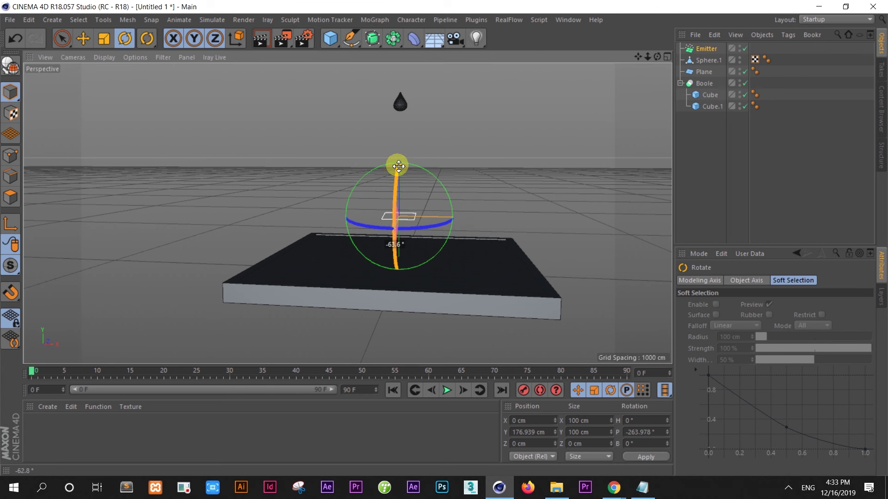
{"action": "left_click", "coordinate": [656, 434]}
{"action": "key", "text": "BackSpace"}
{"action": "type", "text": "-280"}
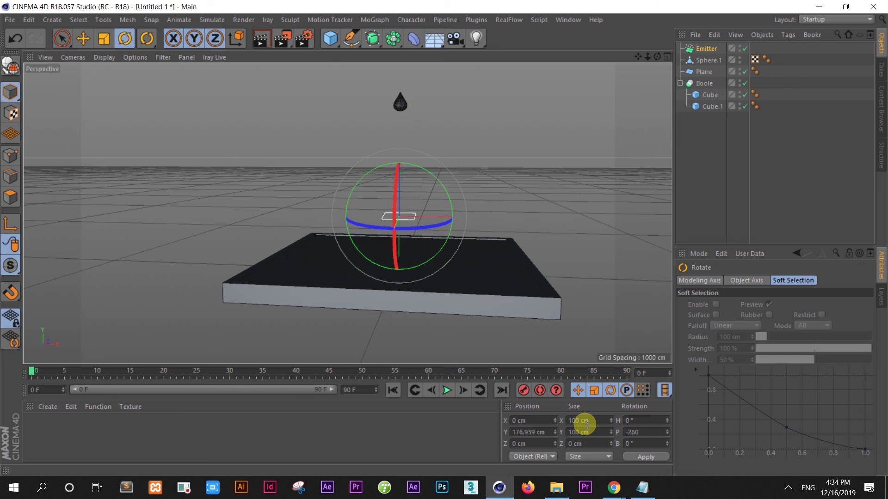
{"action": "key", "text": "Return"}
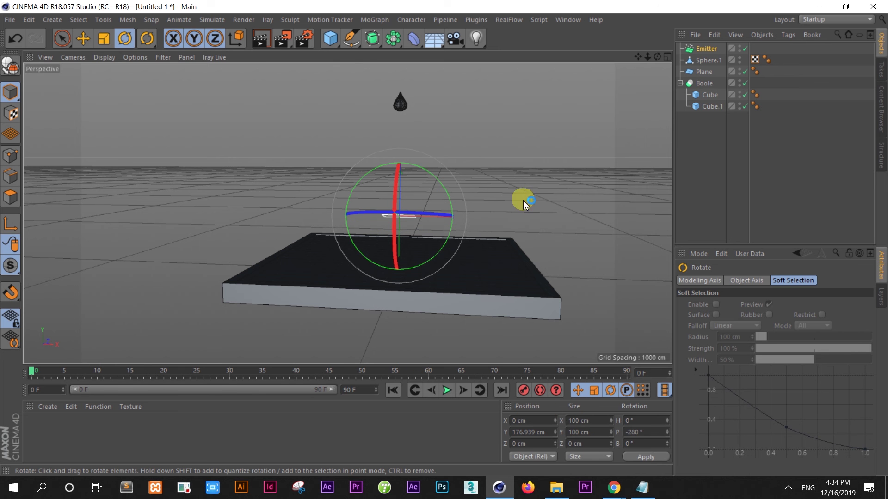
{"action": "left_click", "coordinate": [523, 203]}
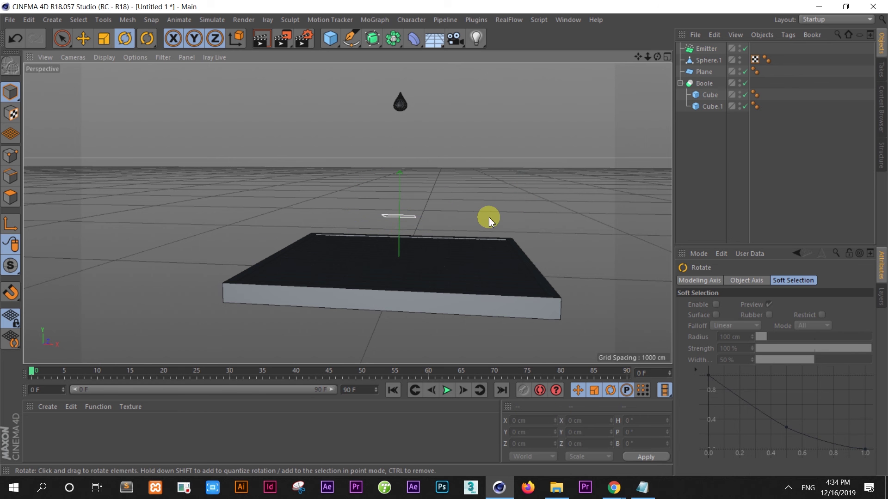
{"action": "left_click", "coordinate": [405, 220]}
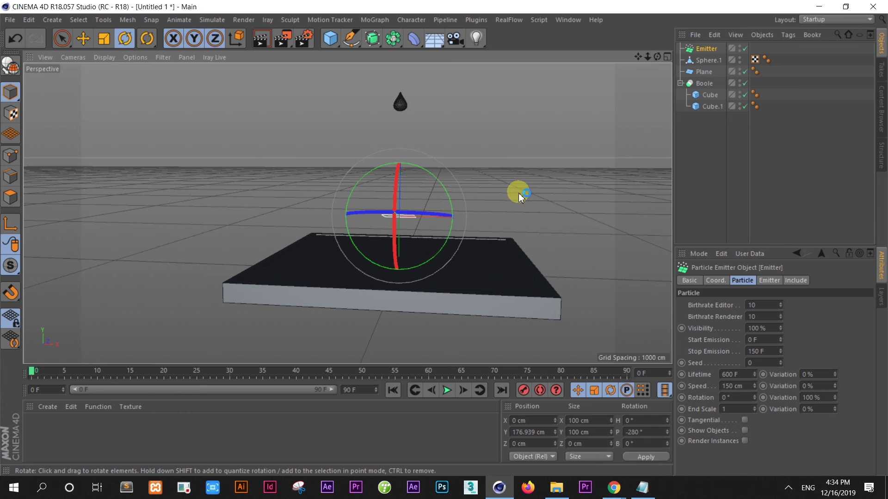
{"action": "left_click_drag", "start_coordinate": [397, 190], "coordinate": [395, 205]}
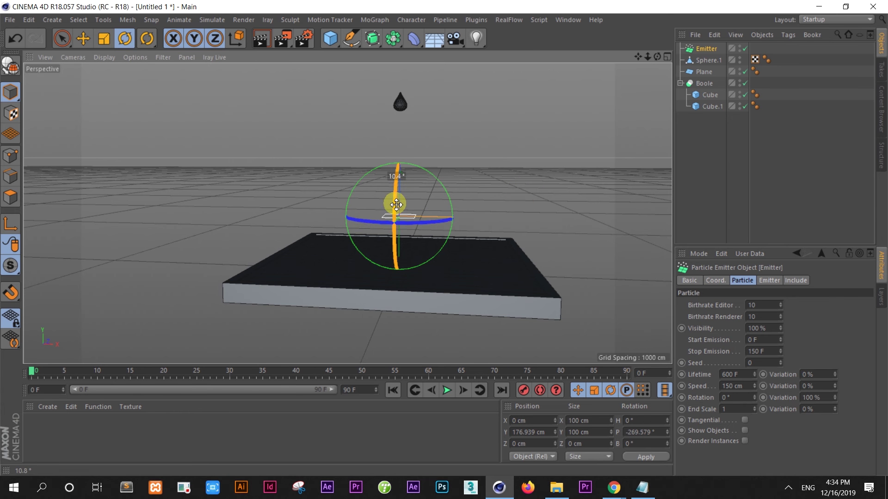
- Reselect the emitter with the Move tool and select its pitch value for replacement
{"action": "key", "text": "e"}
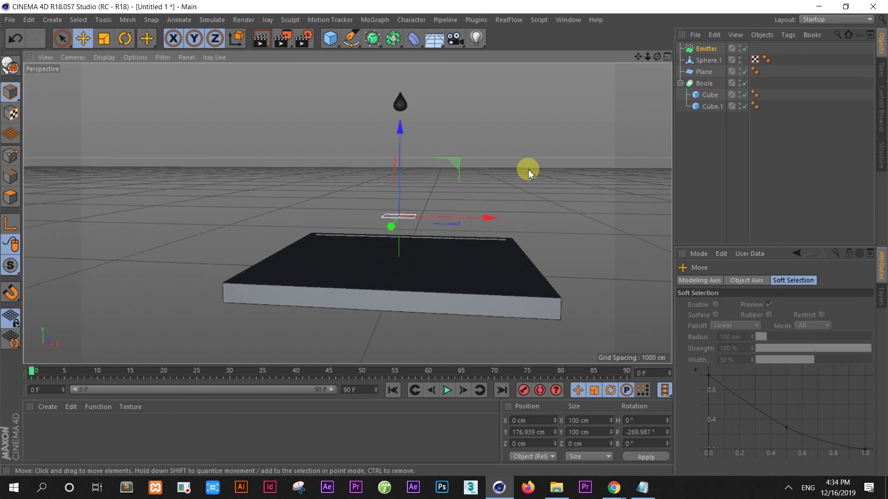
{"action": "left_click", "coordinate": [523, 165]}
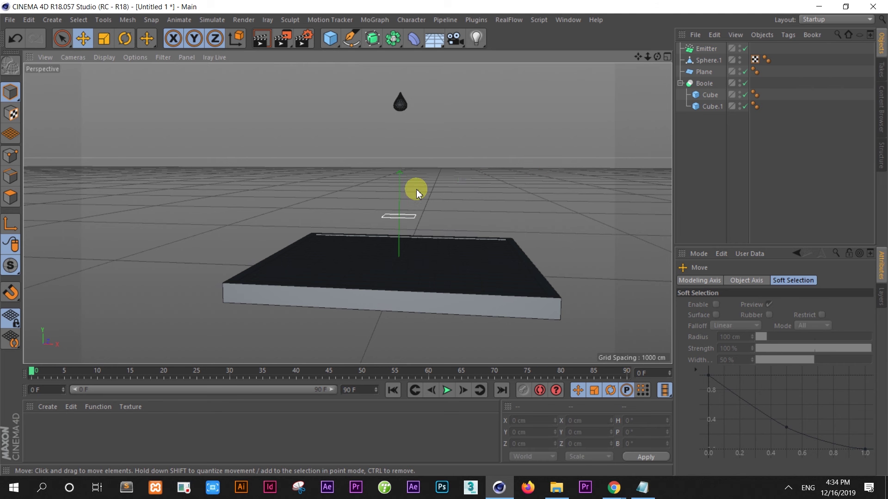
{"action": "left_click", "coordinate": [408, 215]}
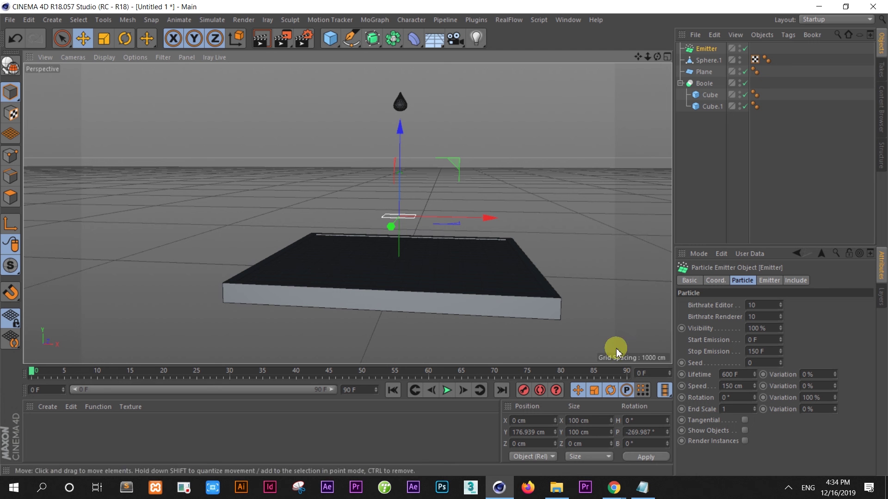
{"action": "left_click", "coordinate": [652, 430]}
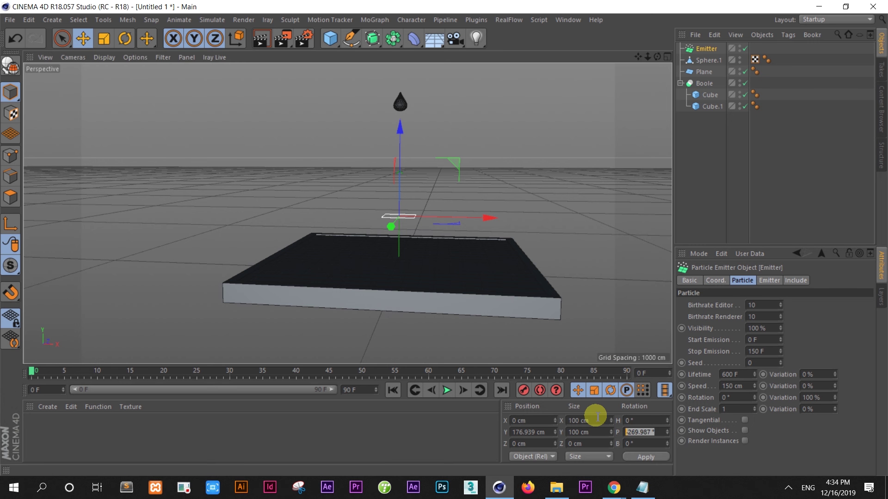
- Set the emitter's pitch to -90° and raise it to about 450 cm
{"action": "type", "text": "-90"}
{"action": "key", "text": "Return"}
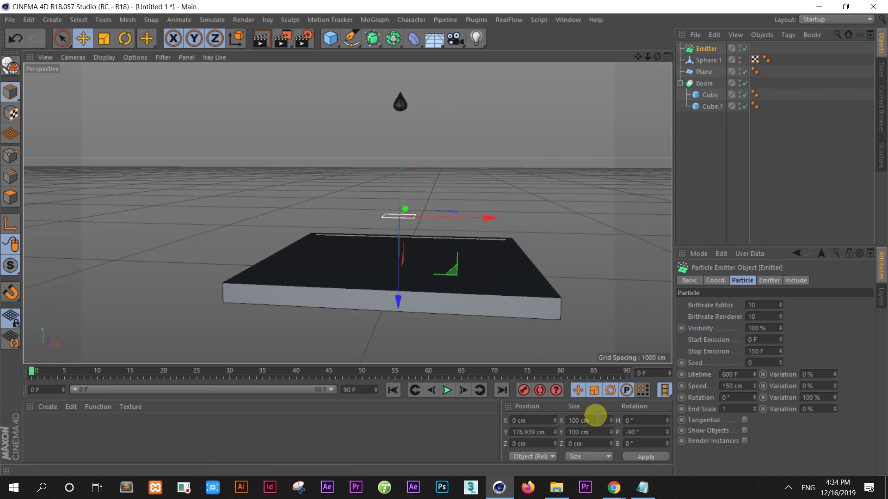
{"action": "left_click_drag", "start_coordinate": [397, 301], "coordinate": [410, 270]}
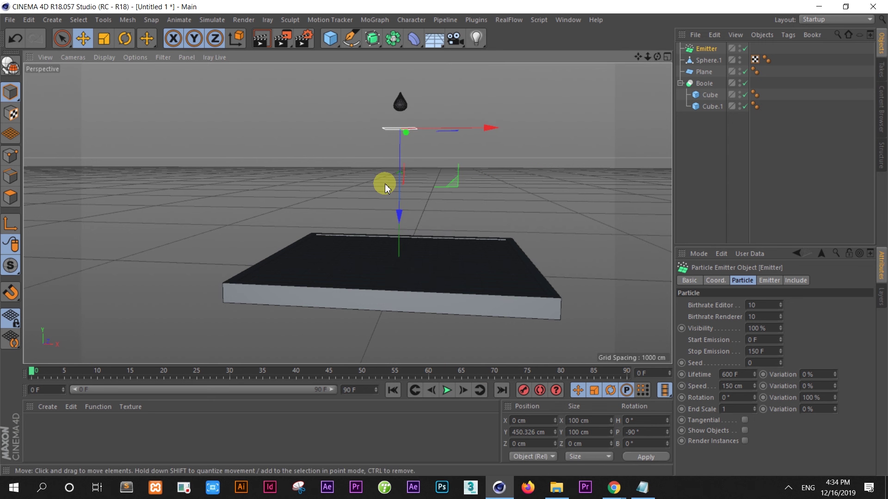
- Check the emitter in the Top and Front views, then enlarge it to about 108 cm
{"action": "scroll", "coordinate": [504, 88], "scroll_direction": "up", "scroll_amount": 1}
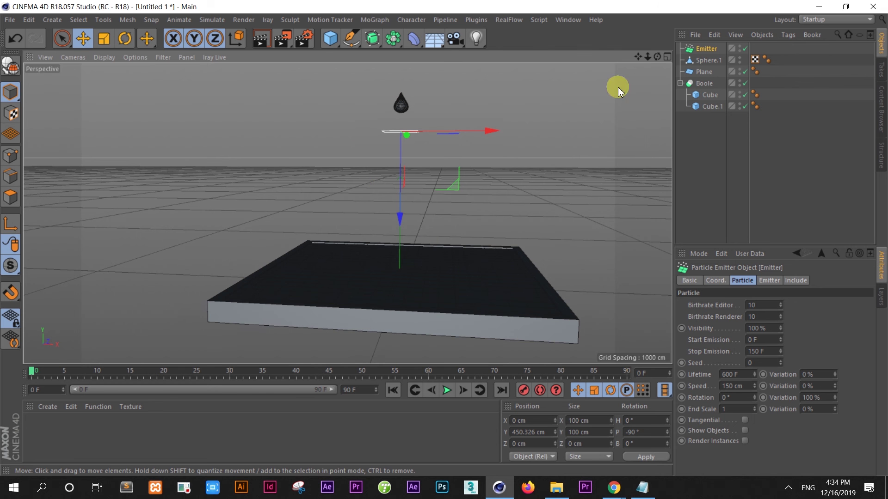
{"action": "left_click", "coordinate": [667, 57]}
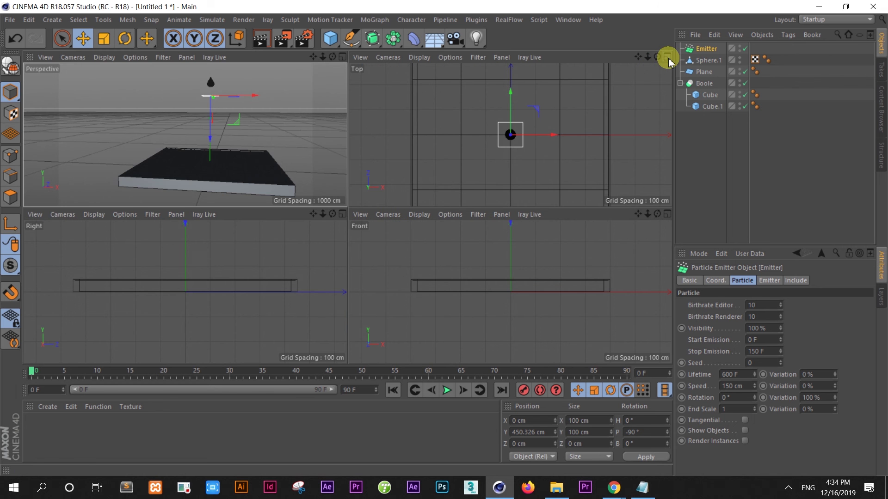
{"action": "left_click", "coordinate": [666, 57]}
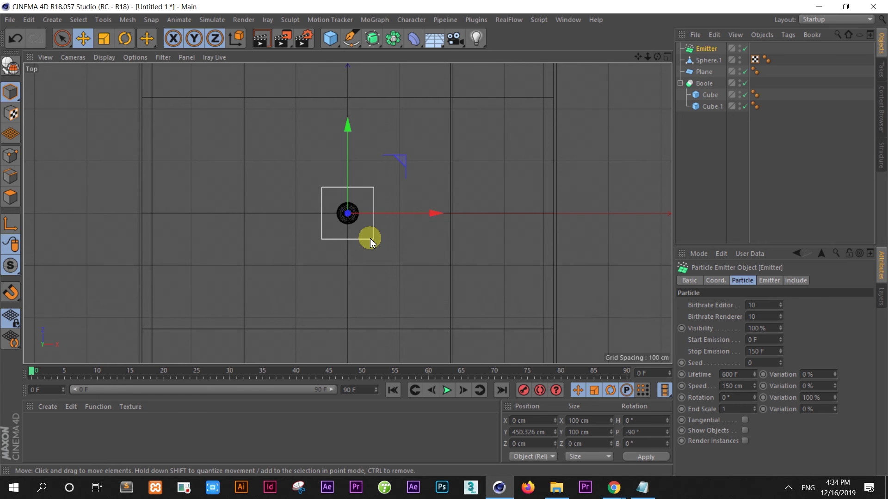
{"action": "left_click", "coordinate": [666, 58]}
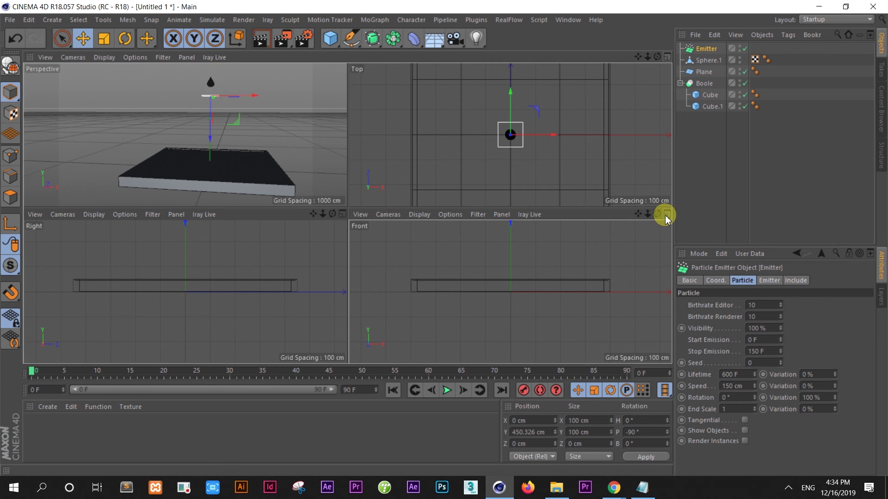
{"action": "left_click", "coordinate": [666, 216]}
{"action": "scroll", "coordinate": [580, 263], "scroll_direction": "down", "scroll_amount": 3}
{"action": "scroll", "coordinate": [574, 264], "scroll_direction": "down", "scroll_amount": 2}
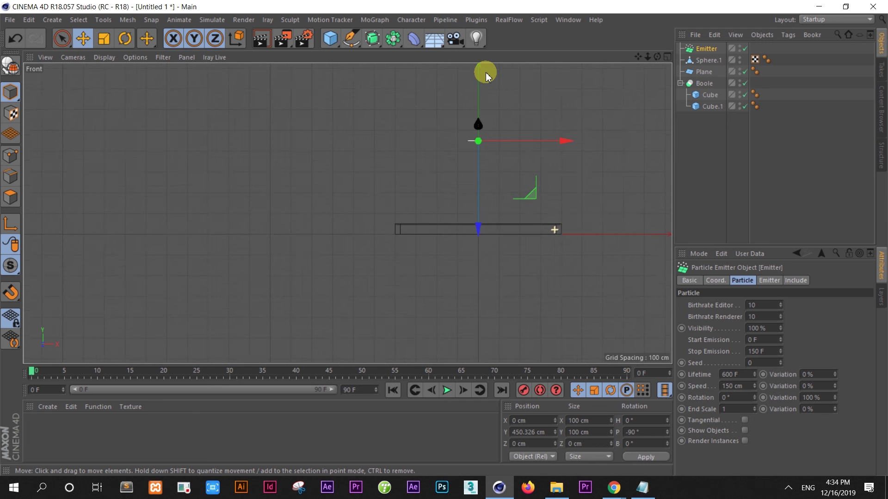
{"action": "scroll", "coordinate": [485, 76], "scroll_direction": "up", "scroll_amount": 2}
{"action": "scroll", "coordinate": [482, 85], "scroll_direction": "up", "scroll_amount": 1}
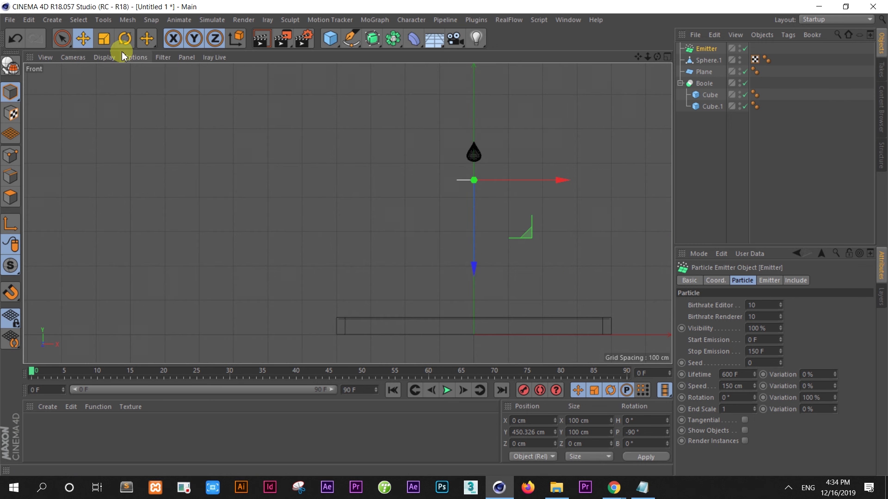
{"action": "left_click", "coordinate": [104, 39]}
{"action": "mouse_move", "coordinate": [501, 287]}
{"action": "left_mouse_down"}
{"action": "mouse_move", "coordinate": [531, 312]}
{"action": "mouse_move", "coordinate": [523, 227]}
{"action": "left_mouse_up"}
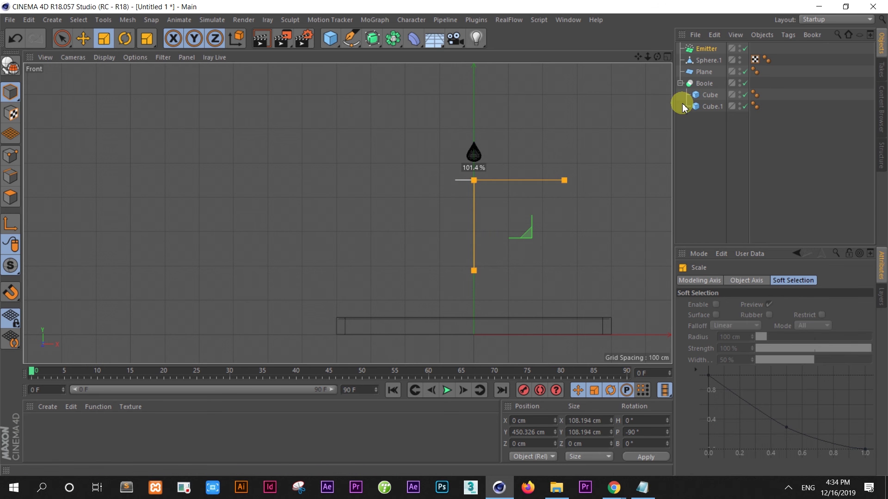
- Maximize the Perspective view and scale the emitter back to about 104.6 cm
{"action": "left_click", "coordinate": [665, 57]}
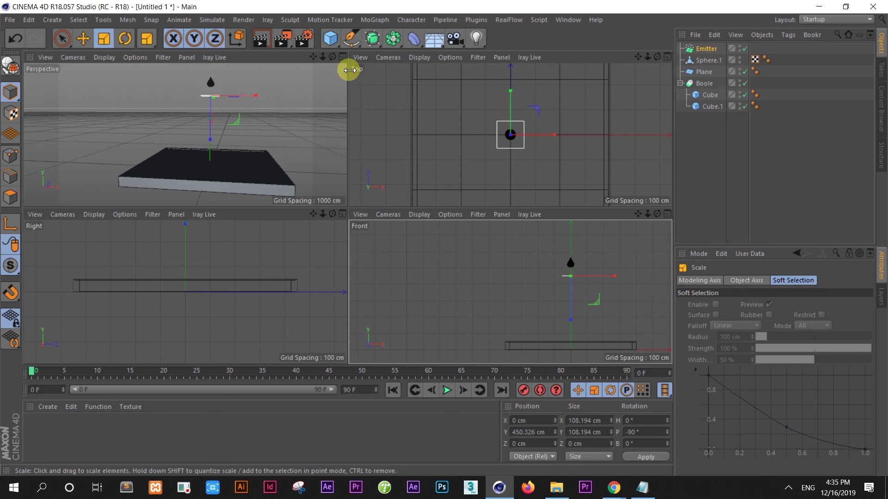
{"action": "left_click", "coordinate": [343, 58]}
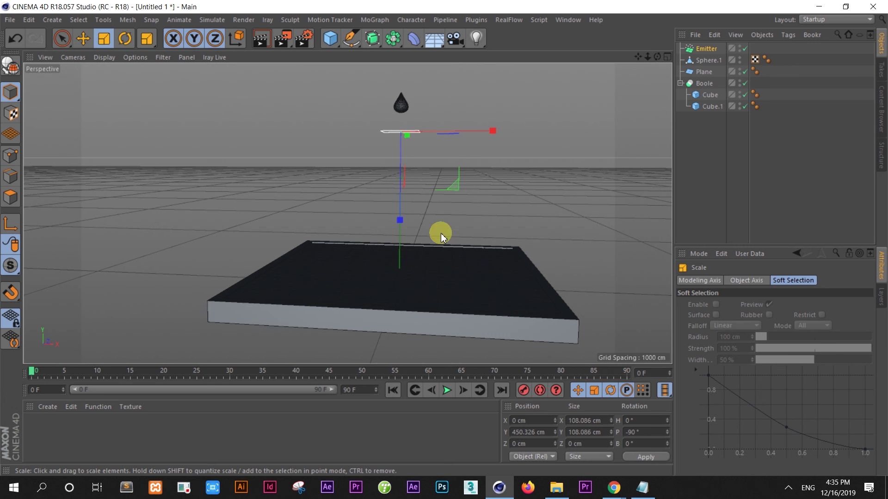
{"action": "left_click_drag", "start_coordinate": [439, 234], "coordinate": [357, 139]}
{"action": "scroll", "coordinate": [413, 119], "scroll_direction": "up", "scroll_amount": 3}
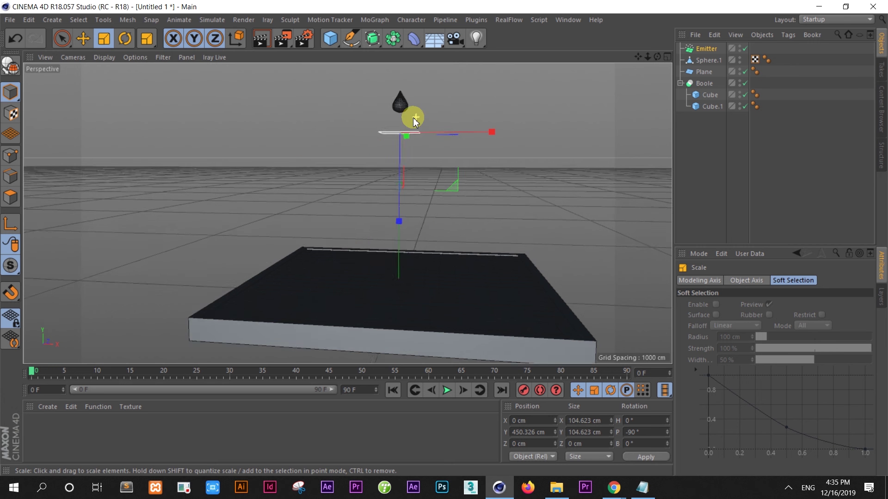
{"action": "scroll", "coordinate": [411, 119], "scroll_direction": "up", "scroll_amount": 1}
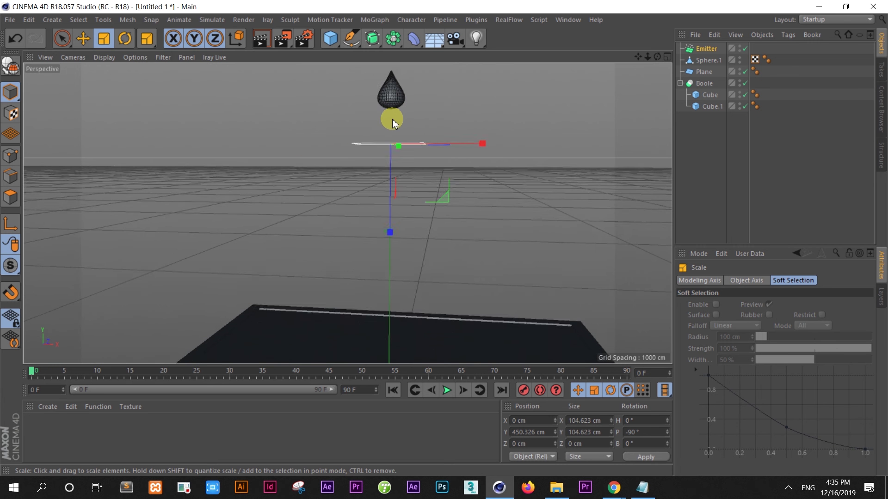
{"action": "scroll", "coordinate": [393, 124], "scroll_direction": "up", "scroll_amount": 1}
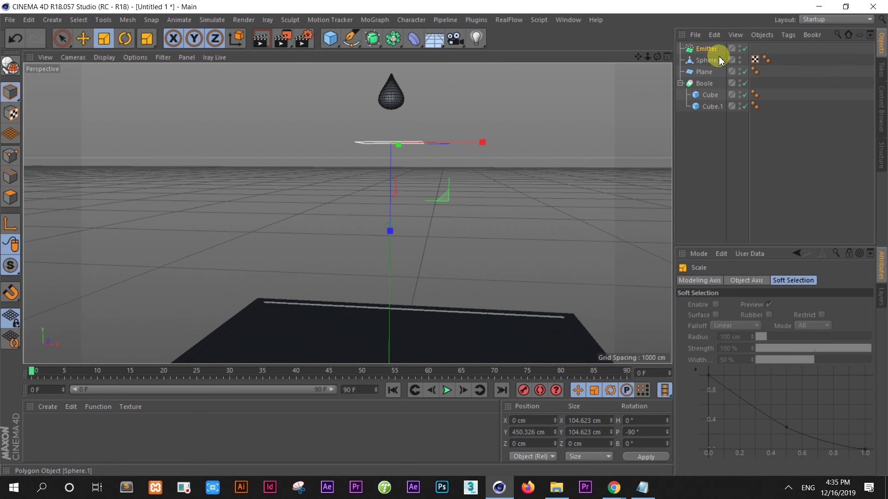
- Nest Sphere.1 under the Emitter and play a short particle preview
{"action": "left_click", "coordinate": [701, 63]}
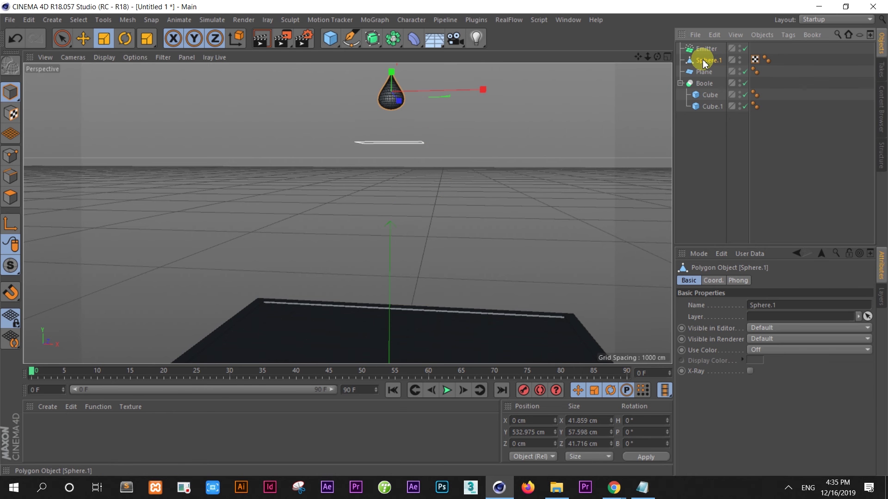
{"action": "left_click_drag", "start_coordinate": [703, 63], "coordinate": [705, 51]}
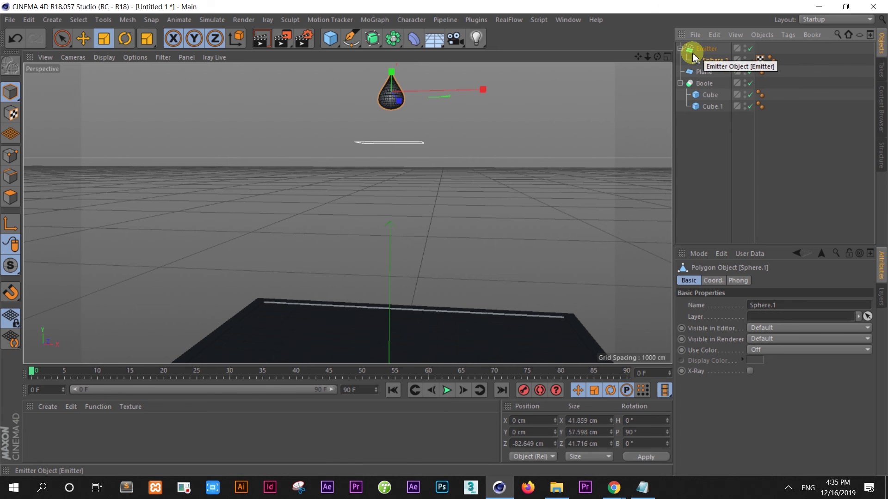
{"action": "left_click", "coordinate": [446, 390]}
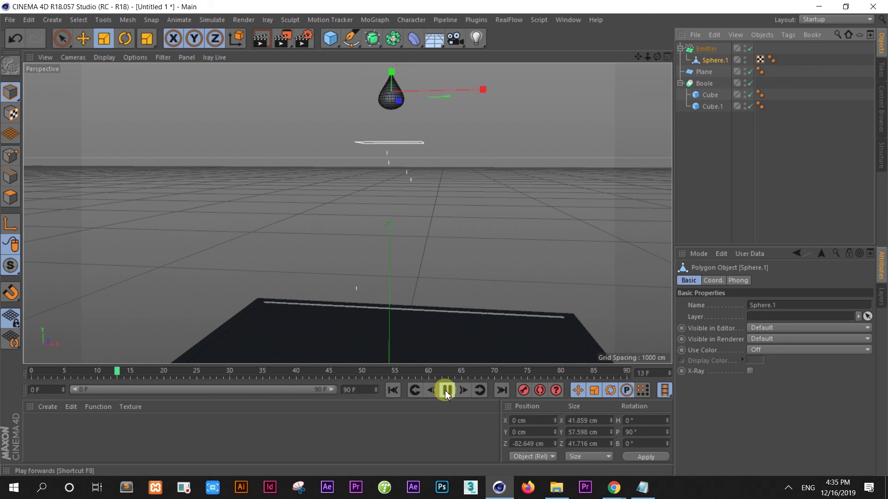
{"action": "left_click", "coordinate": [446, 392]}
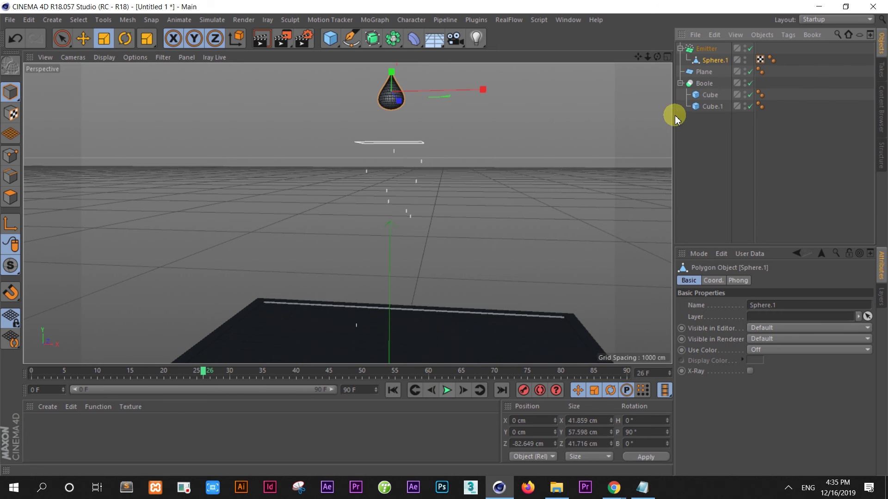
- Re-nest Sphere.1 under the Emitter and inspect its Particle settings, speed about 157 cm
{"action": "left_click", "coordinate": [706, 62]}
{"action": "left_click_drag", "start_coordinate": [706, 60], "coordinate": [704, 43]}
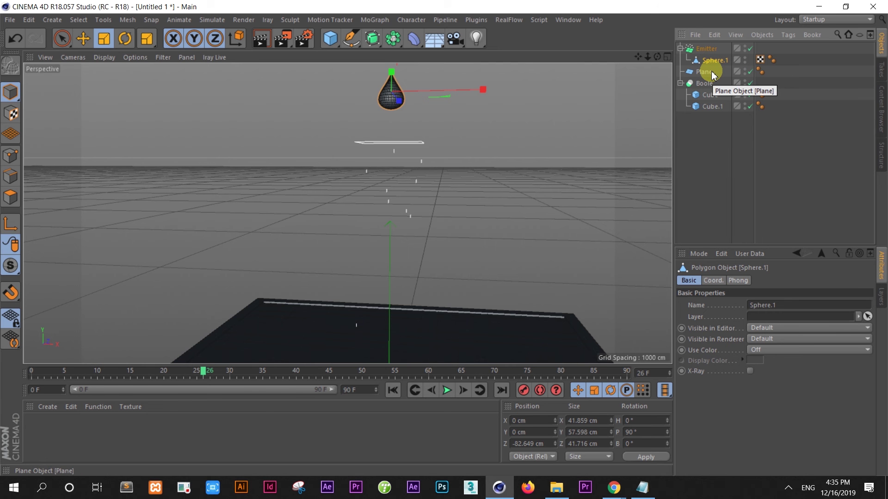
{"action": "left_click", "coordinate": [706, 48]}
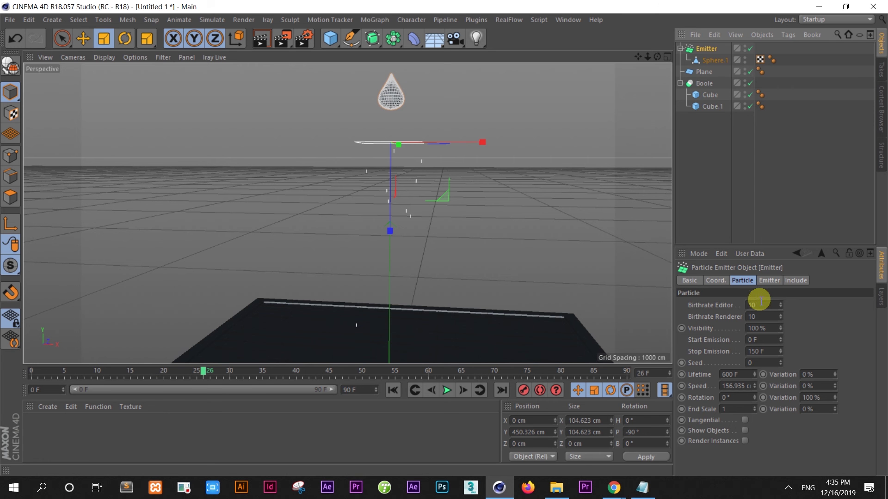
{"action": "left_click", "coordinate": [710, 61]}
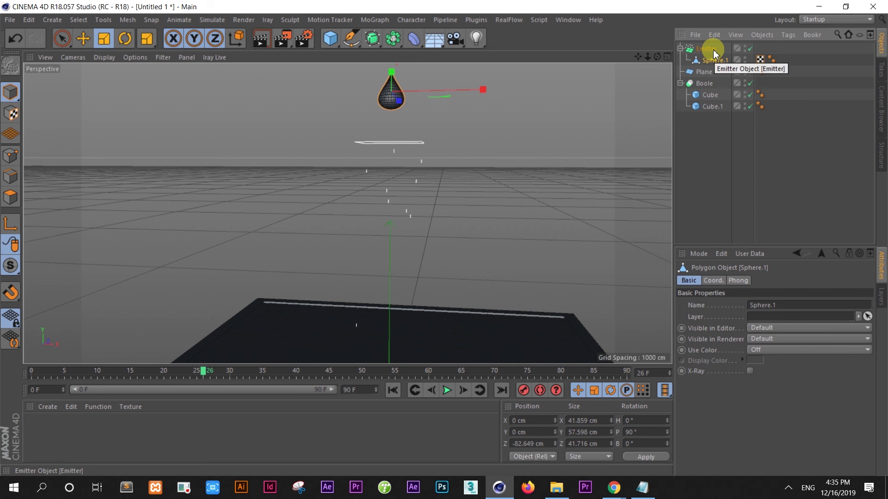
{"action": "left_click", "coordinate": [706, 49]}
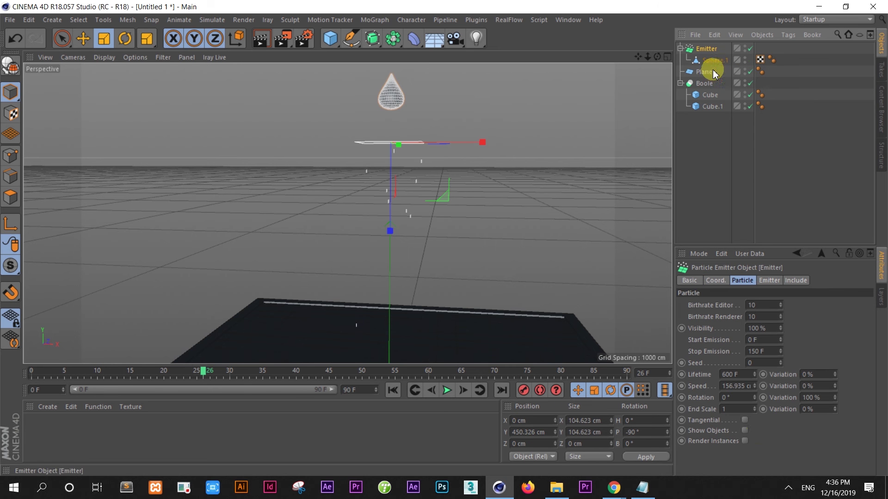
- Make the emitter show its particles as Sphere.1 teardrops, and zoom out
{"action": "left_click", "coordinate": [745, 430]}
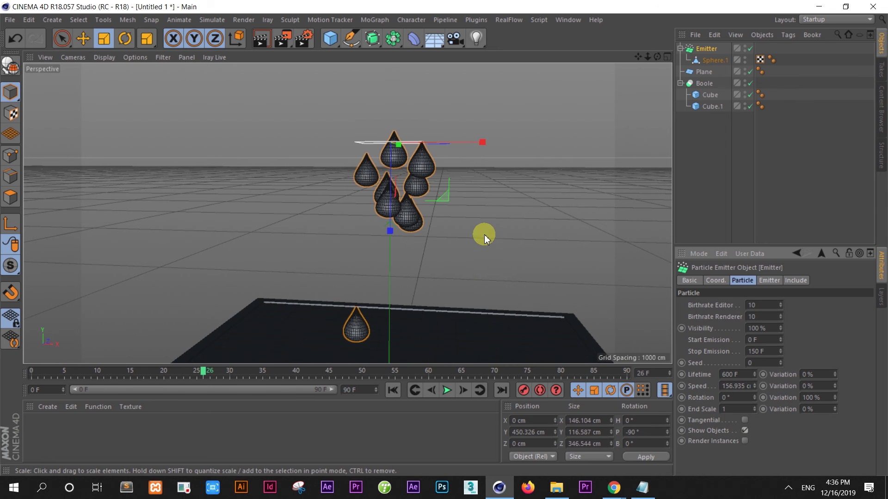
{"action": "mouse_move", "coordinate": [484, 235]}
{"action": "right_mouse_down", "text": "alt"}
{"action": "mouse_move", "coordinate": [478, 301]}
{"action": "mouse_move", "coordinate": [517, 280]}
{"action": "right_mouse_up", "text": "alt"}
{"action": "left_click_drag", "start_coordinate": [520, 277], "coordinate": [569, 207], "text": "alt"}
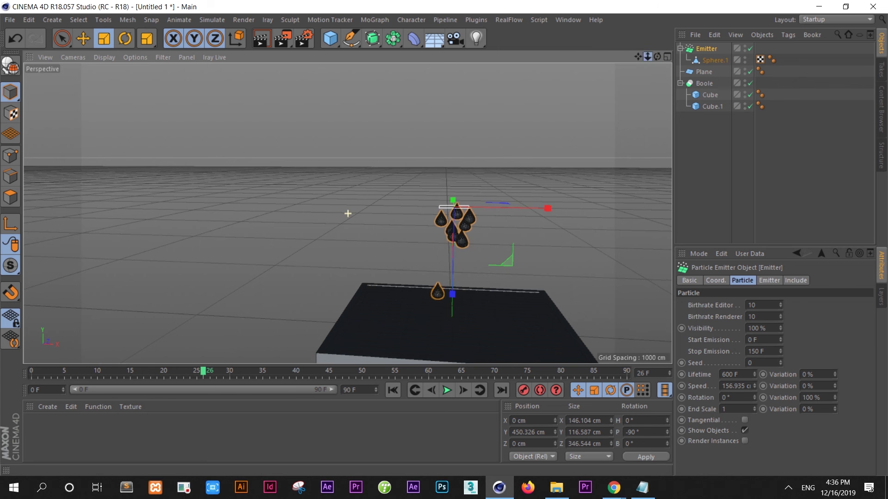
{"action": "left_click_drag", "start_coordinate": [651, 58], "coordinate": [645, 56]}
{"action": "scroll", "coordinate": [395, 252], "scroll_direction": "up", "scroll_amount": 2}
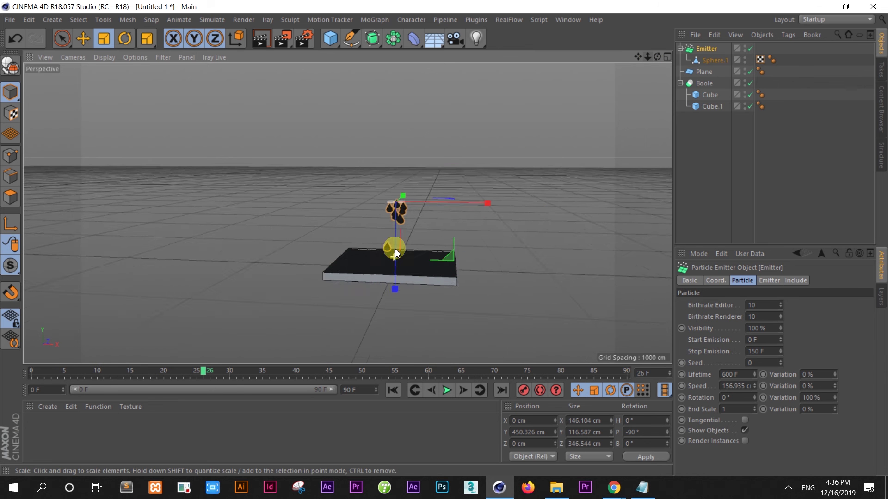
{"action": "scroll", "coordinate": [396, 239], "scroll_direction": "up", "scroll_amount": 3}
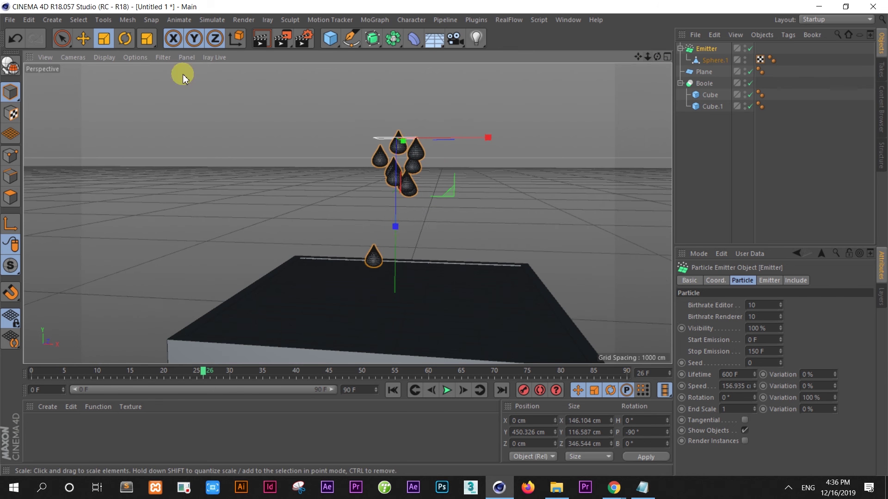
- Play the animation to frame 64 to watch the teardrop column fall
{"action": "left_click", "coordinate": [83, 40]}
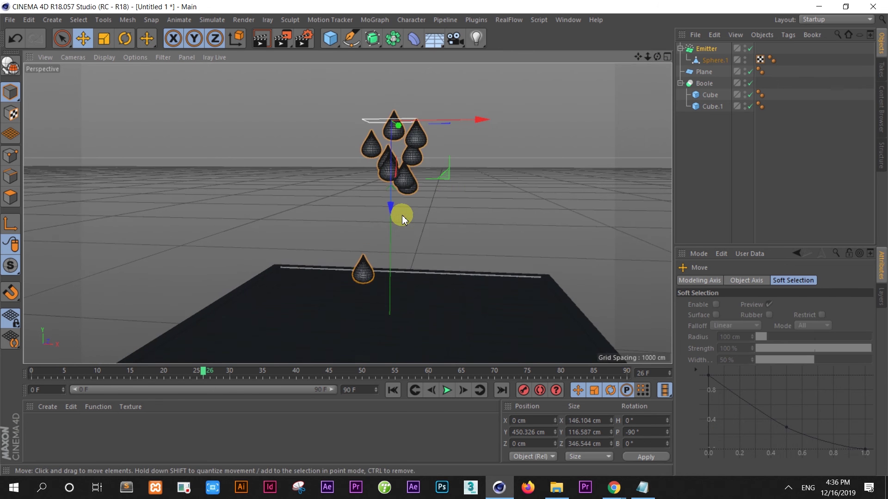
{"action": "left_click", "coordinate": [447, 390]}
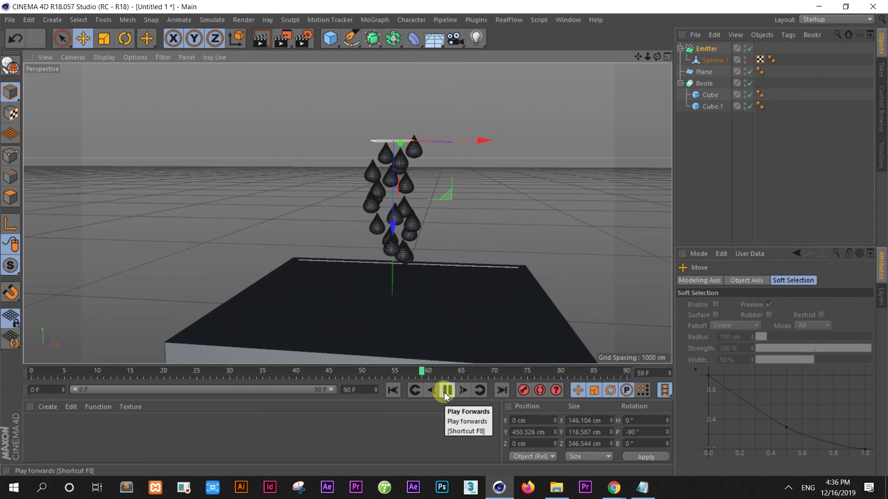
{"action": "left_click", "coordinate": [445, 393]}
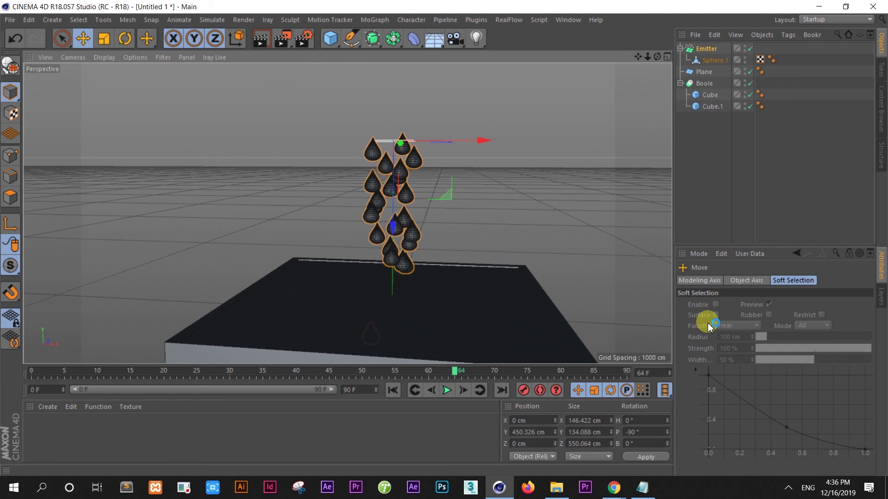
- Set the Emitter's Birthrate Editor and Birthrate Renderer both to 1
{"action": "left_click", "coordinate": [707, 49]}
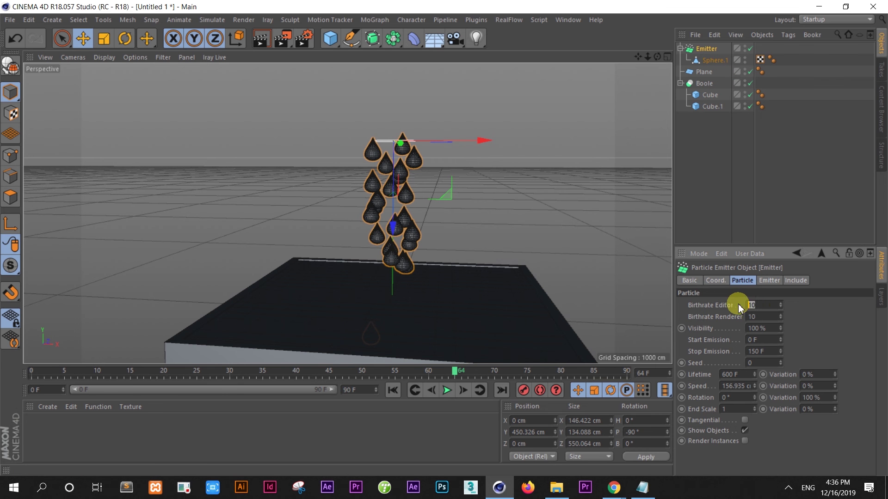
{"action": "key", "text": "BackSpace"}
{"action": "left_click", "coordinate": [767, 317]}
{"action": "key", "text": "BackSpace"}
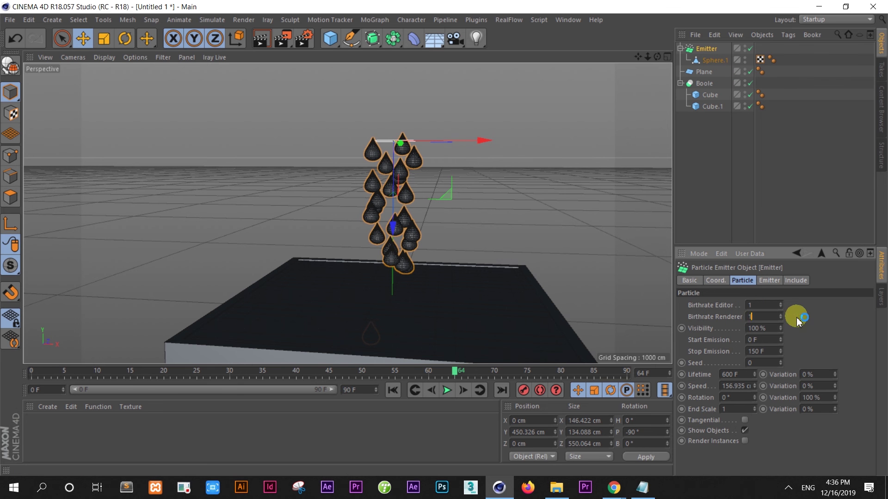
- Replay the animation from the start and stop at frame 28
{"action": "left_click", "coordinate": [447, 391]}
{"action": "left_click", "coordinate": [392, 391]}
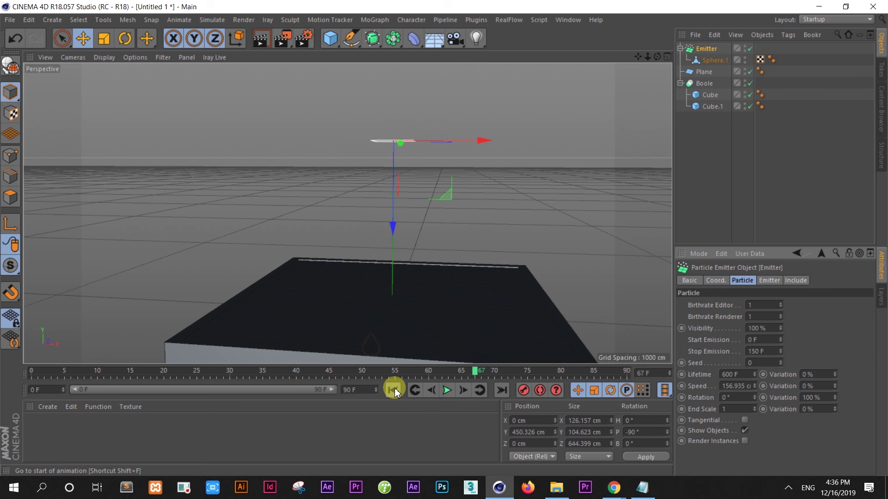
{"action": "left_click", "coordinate": [446, 391]}
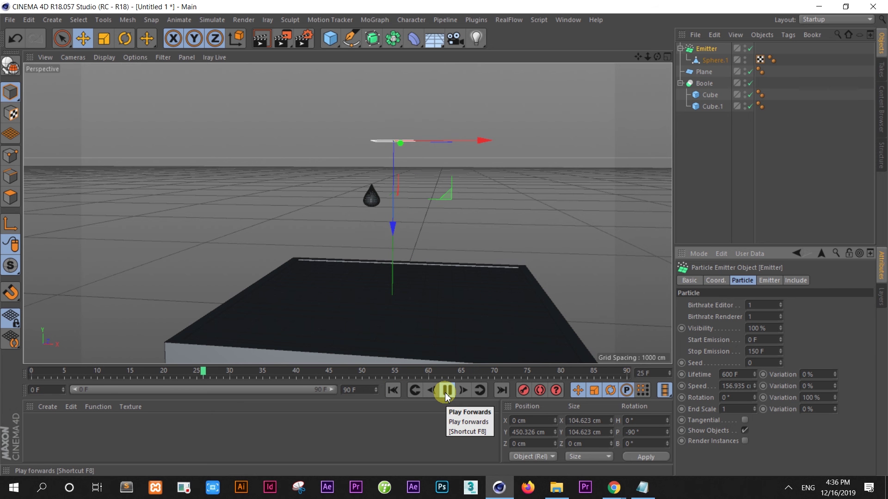
{"action": "left_click", "coordinate": [446, 394]}
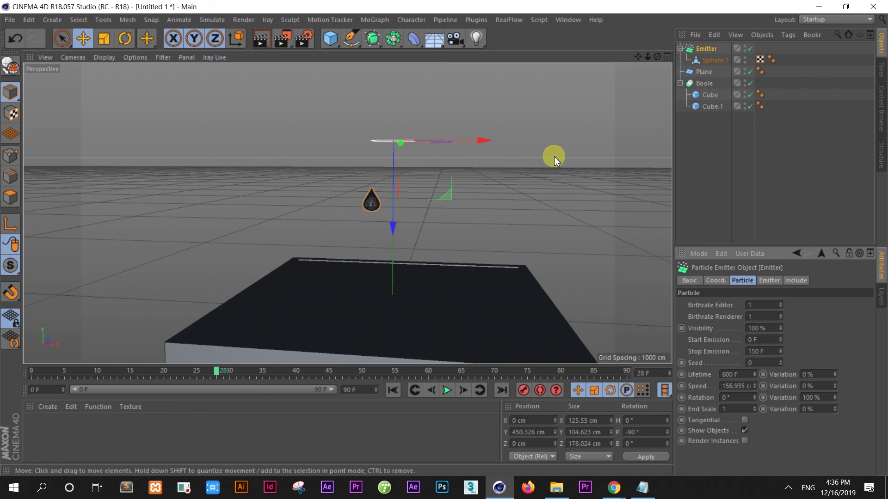
- In the maximized Top view, set the Emitter's X-Size to 750 cm
{"action": "left_click", "coordinate": [666, 57]}
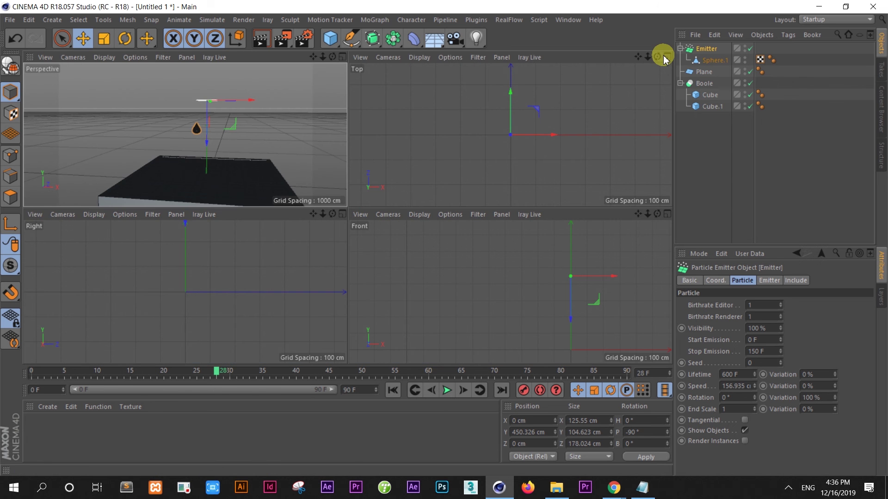
{"action": "left_click", "coordinate": [667, 57]}
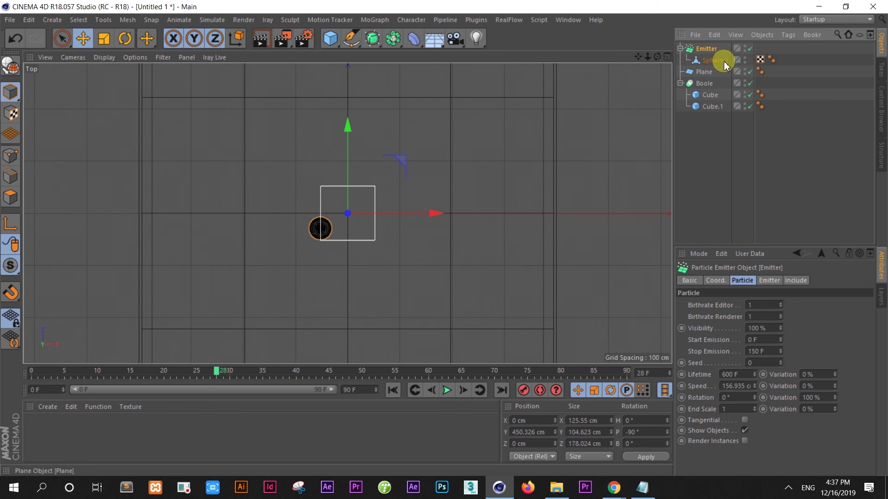
{"action": "left_click", "coordinate": [770, 284]}
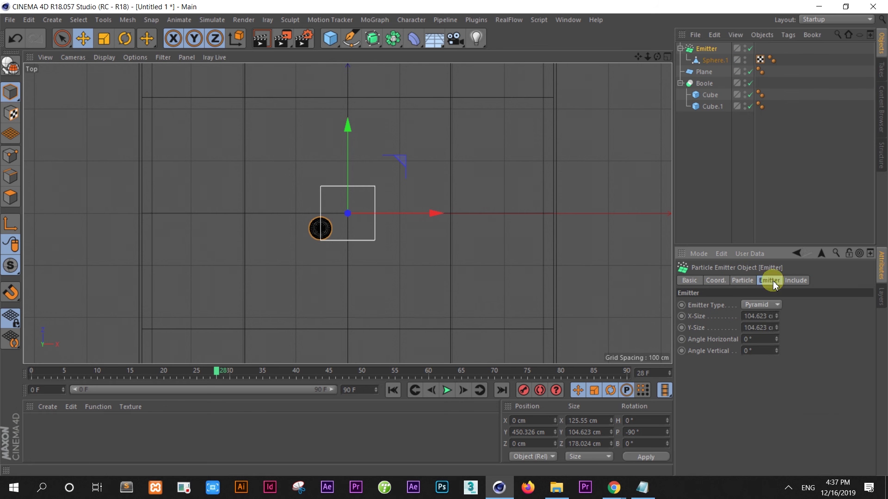
{"action": "left_click", "coordinate": [762, 317]}
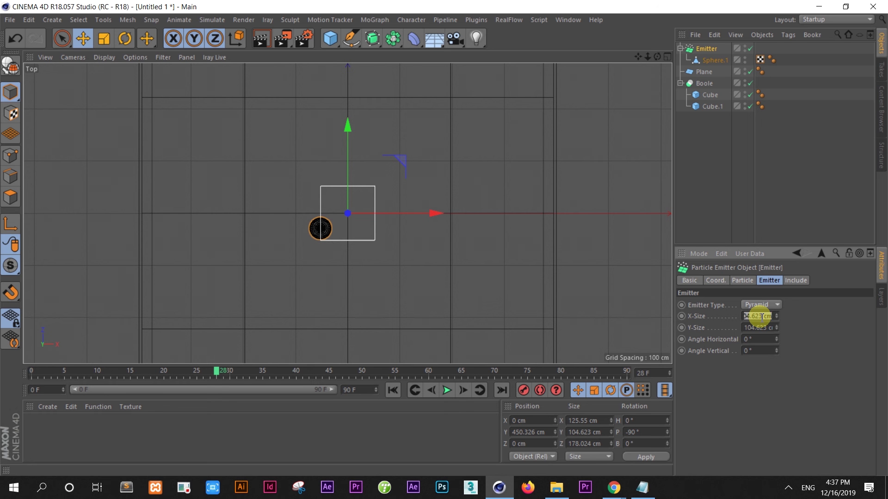
{"action": "type", "text": "850"}
{"action": "key", "text": "Return"}
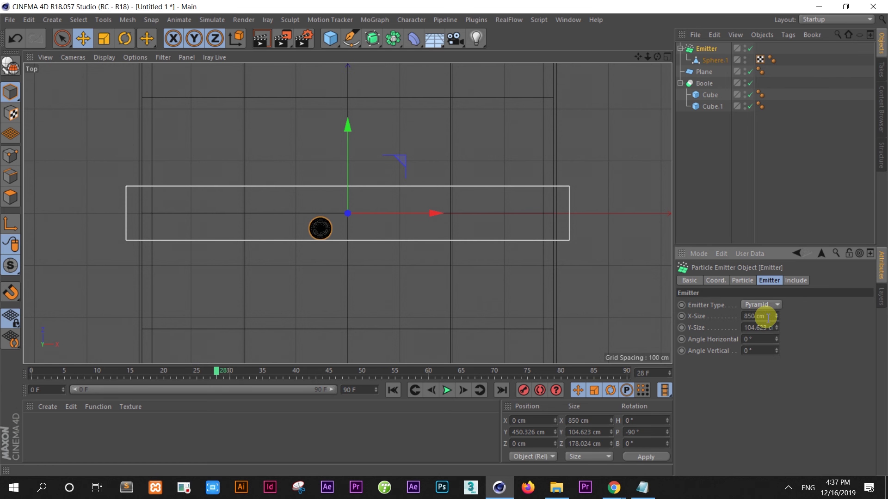
{"action": "left_click", "coordinate": [763, 317]}
{"action": "type", "text": "750"}
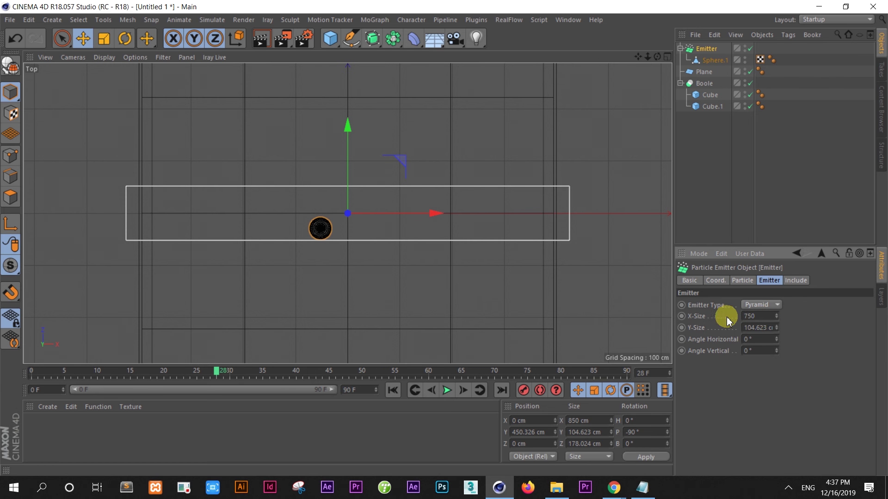
{"action": "key", "text": "Return"}
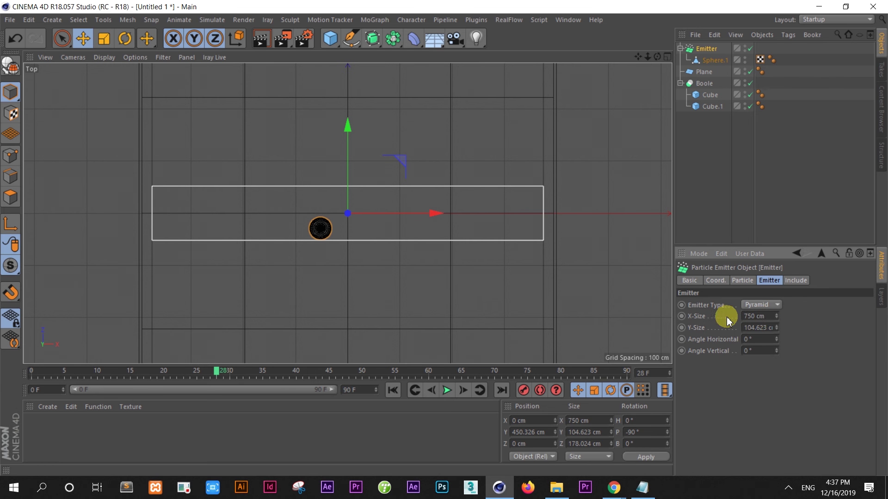
- Set the Emitter's Y-Size to about 846 cm, frame it, and restore four views
{"action": "left_click", "coordinate": [761, 328]}
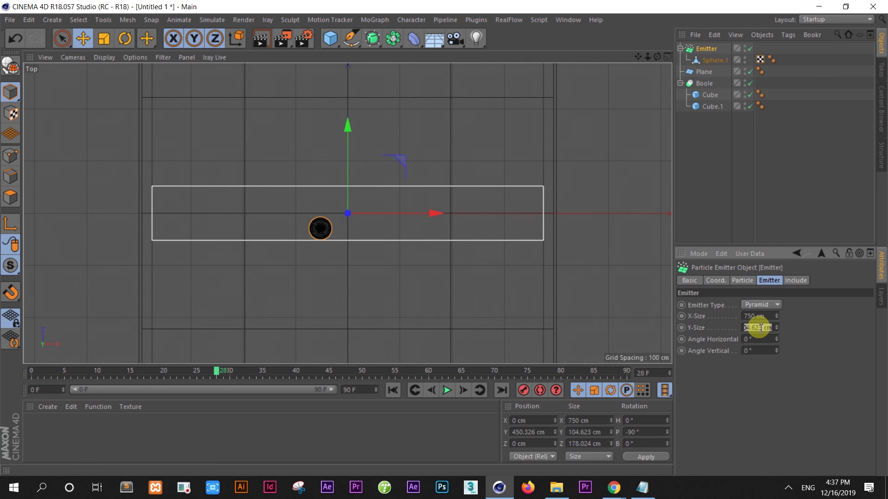
{"action": "type", "text": "850"}
{"action": "key", "text": "Return"}
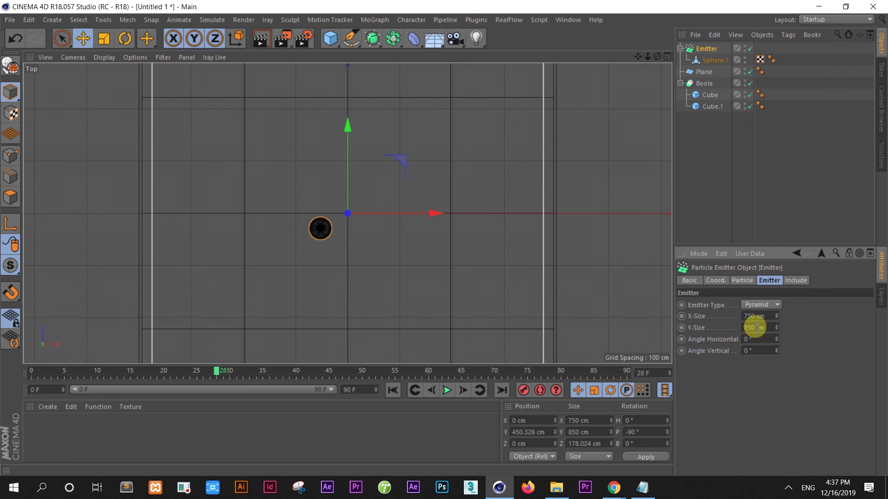
{"action": "key", "text": "shift+F4"}
{"action": "scroll", "coordinate": [416, 236], "scroll_direction": "down", "scroll_amount": 4}
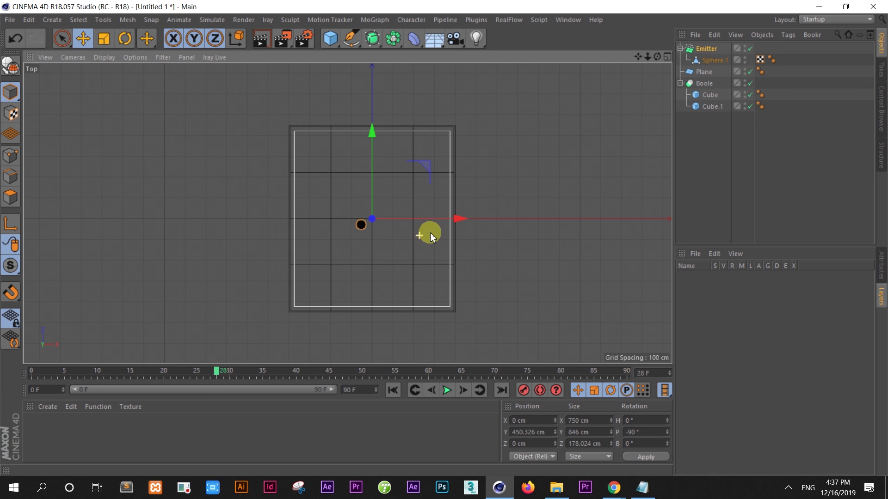
{"action": "left_click", "coordinate": [667, 56]}
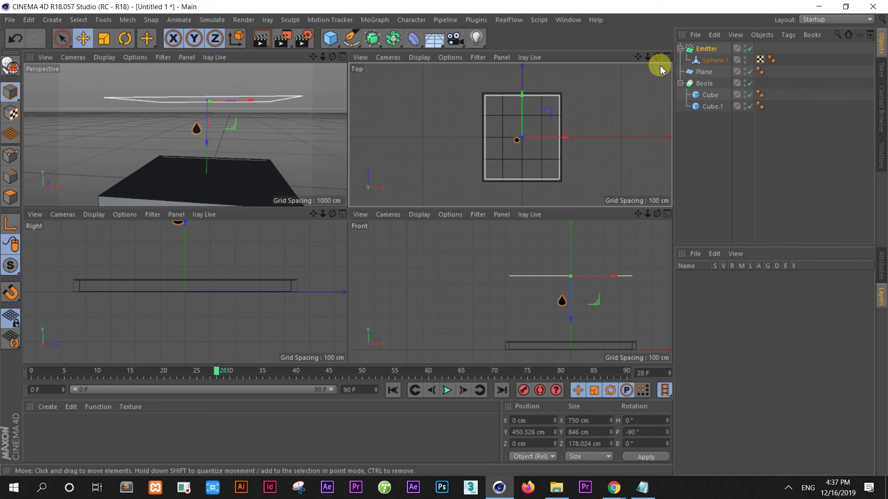
- Maximize the Perspective view and play the animation from the first frame
{"action": "left_click", "coordinate": [343, 58]}
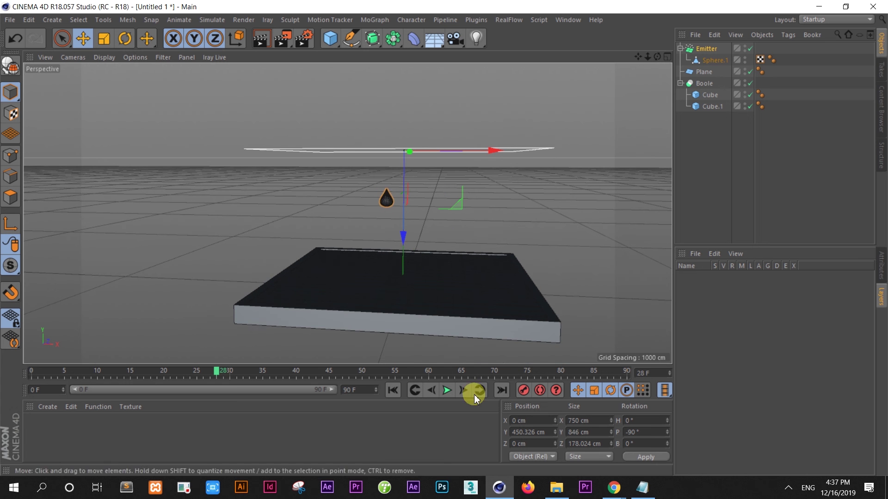
{"action": "left_click", "coordinate": [391, 391]}
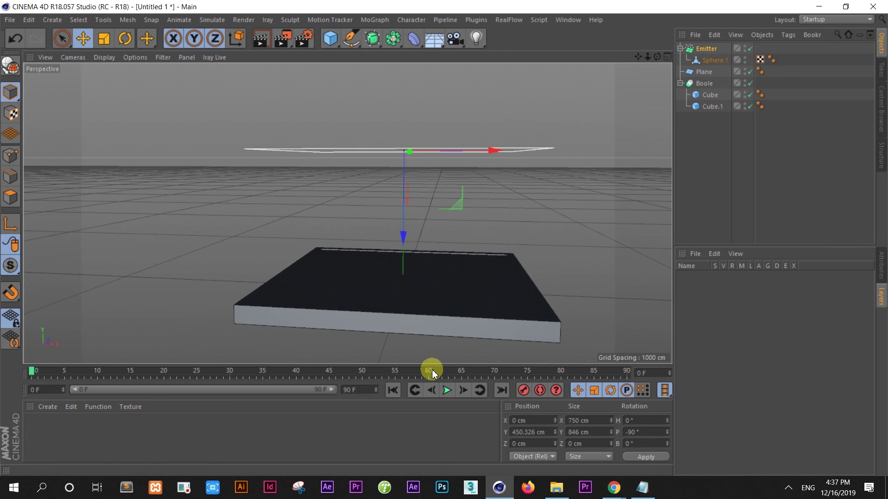
{"action": "left_click", "coordinate": [446, 391]}
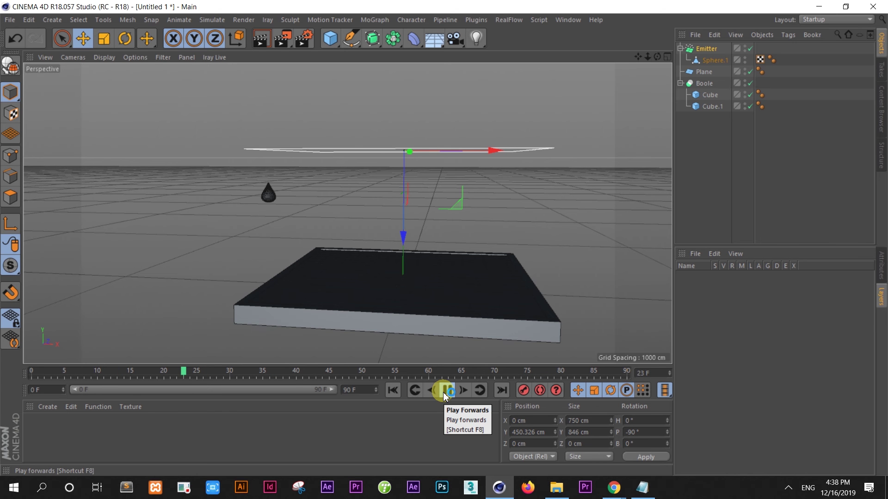
{"action": "left_click", "coordinate": [448, 392]}
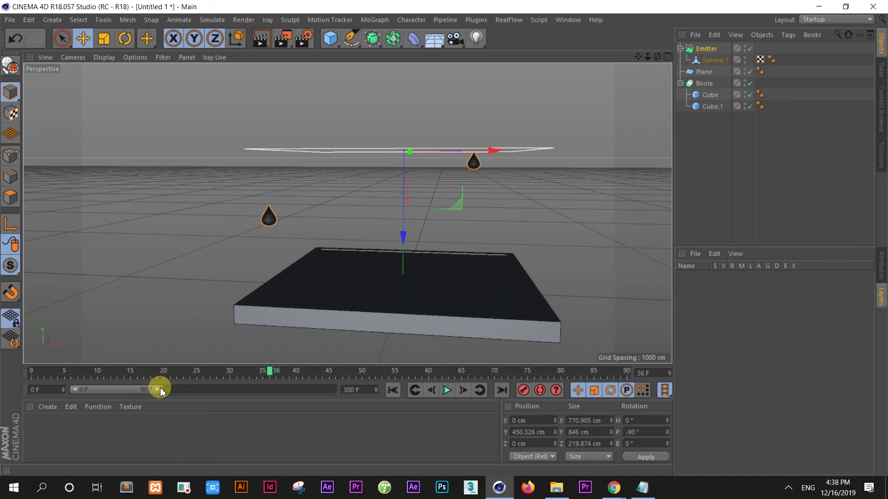
- Extend the preview range to 300 frames, play to frame 80, and select the Emitter
{"action": "left_click_drag", "start_coordinate": [158, 390], "coordinate": [337, 391]}
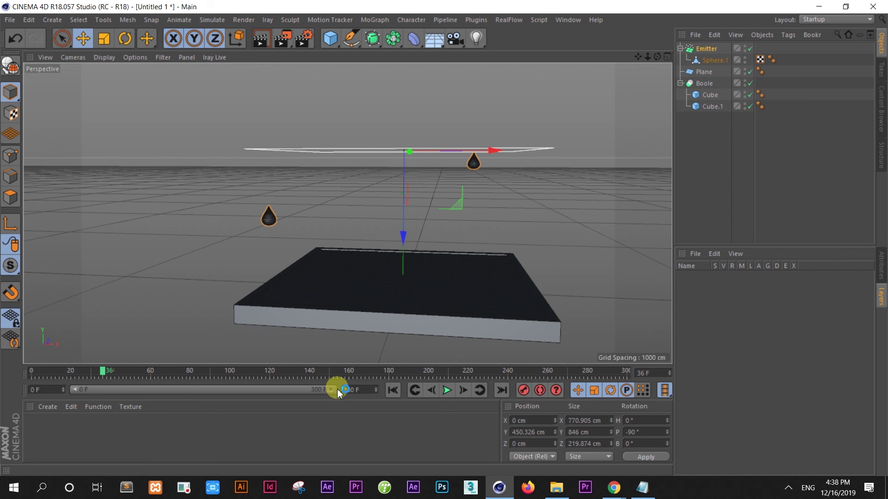
{"action": "left_click", "coordinate": [445, 392]}
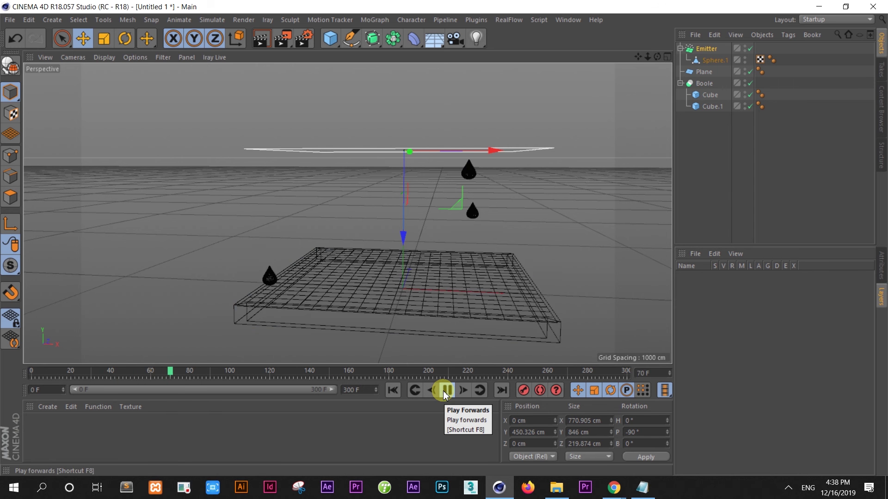
{"action": "left_click", "coordinate": [444, 392]}
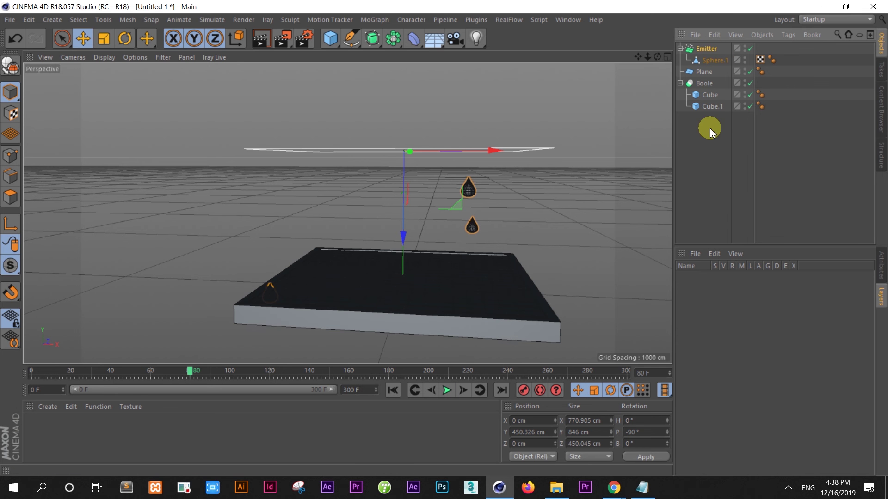
{"action": "left_click", "coordinate": [706, 50]}
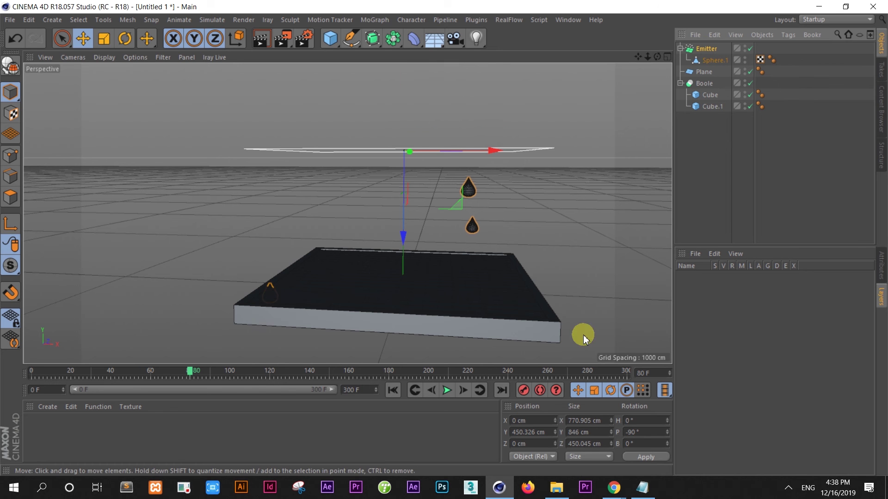
{"action": "left_click", "coordinate": [712, 174]}
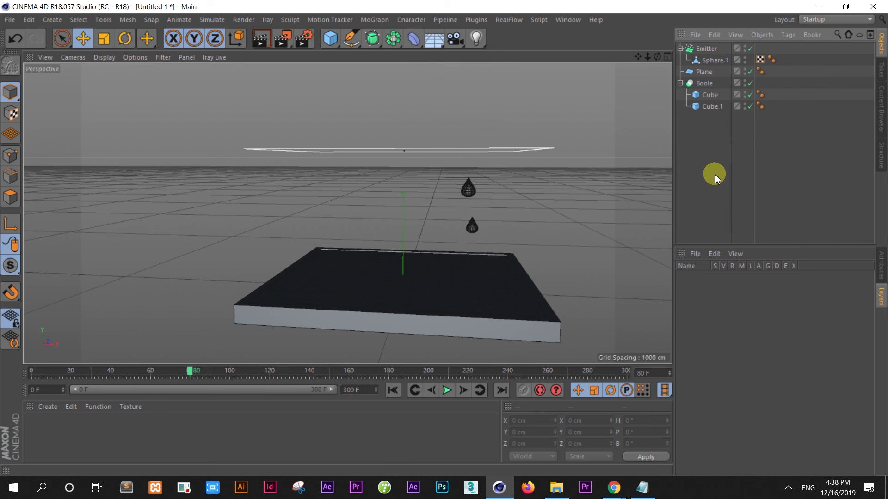
{"action": "left_click", "coordinate": [705, 49]}
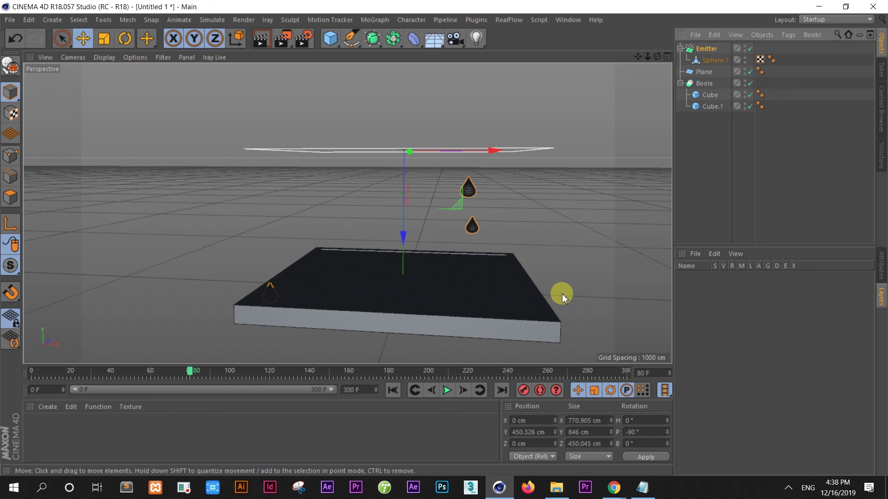
{"action": "left_click", "coordinate": [698, 225]}
{"action": "left_click", "coordinate": [706, 49]}
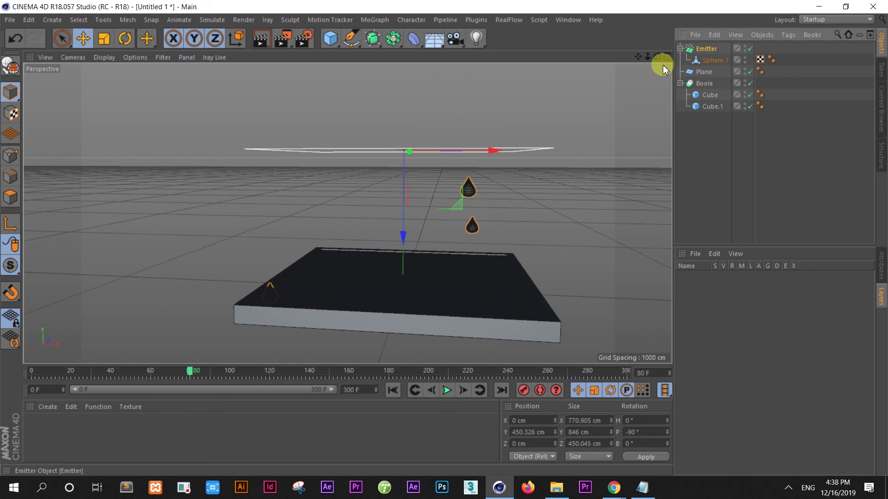
- Select the Emitter and raise it higher above the tray
{"action": "left_click_drag", "start_coordinate": [347, 213], "coordinate": [348, 213], "text": "alt"}
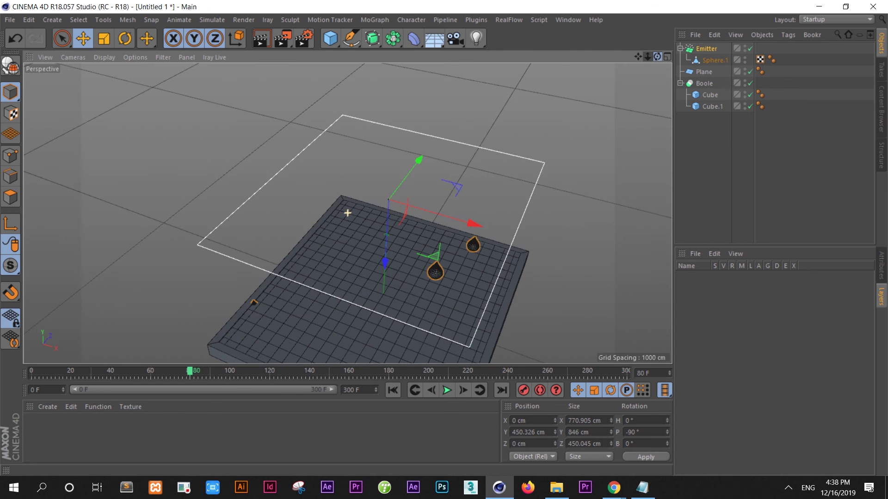
{"action": "scroll", "coordinate": [348, 213], "scroll_direction": "up", "scroll_amount": 2}
{"action": "scroll", "coordinate": [348, 214], "scroll_direction": "down", "scroll_amount": 3}
{"action": "scroll", "coordinate": [348, 213], "scroll_direction": "down", "scroll_amount": 1}
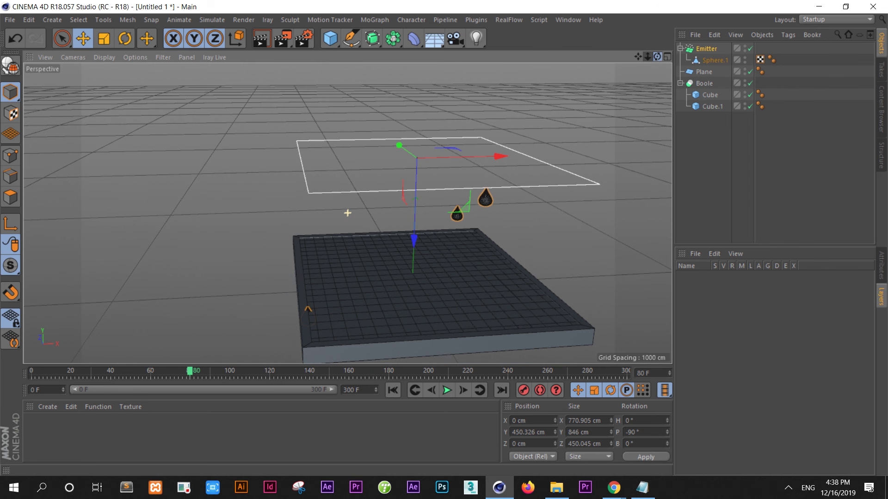
{"action": "left_click", "coordinate": [706, 48]}
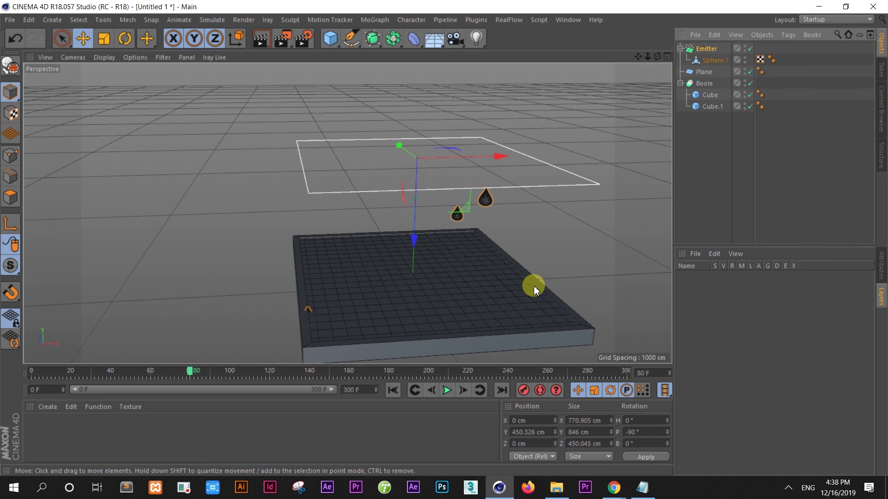
{"action": "left_click_drag", "start_coordinate": [413, 243], "coordinate": [418, 216]}
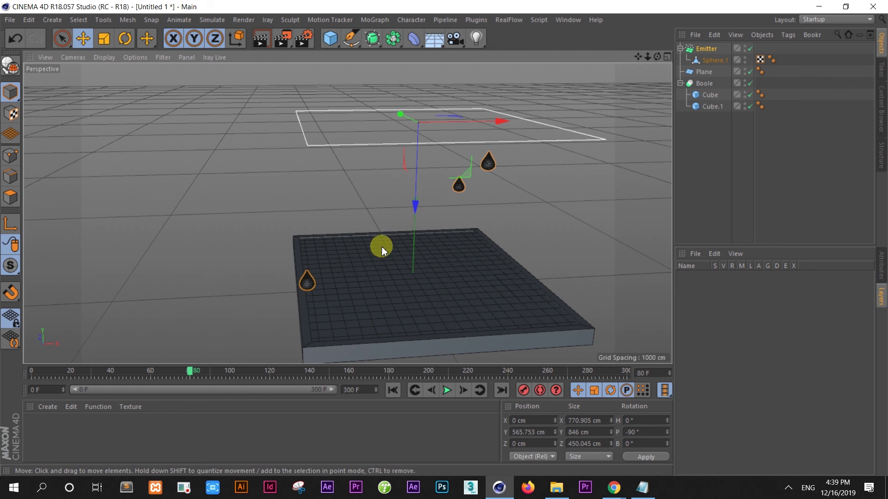
- Render a quick preview of the falling teardrop droplets, then clear it and zoom in
{"action": "left_click", "coordinate": [260, 46]}
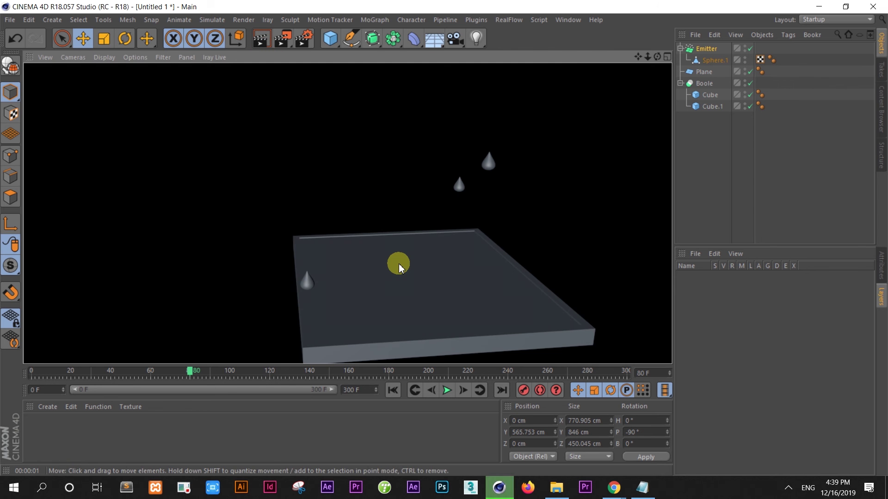
{"action": "left_click", "coordinate": [398, 268]}
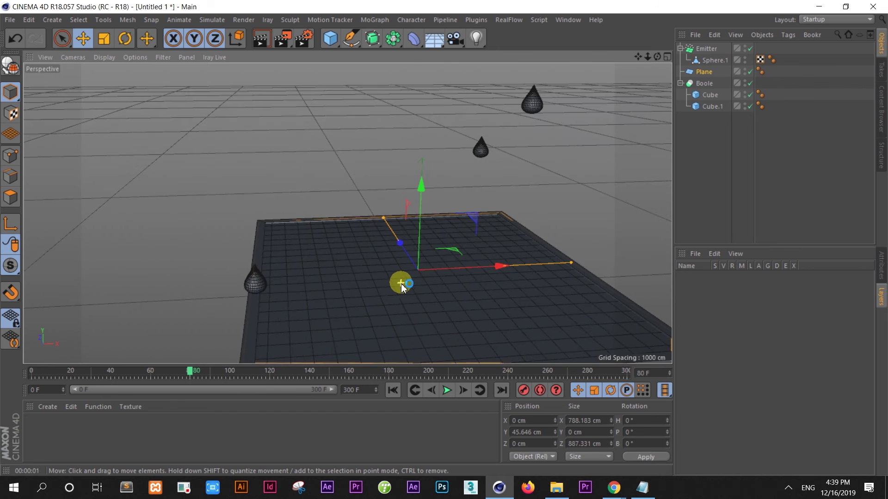
{"action": "scroll", "coordinate": [401, 283], "scroll_direction": "up", "scroll_amount": 2}
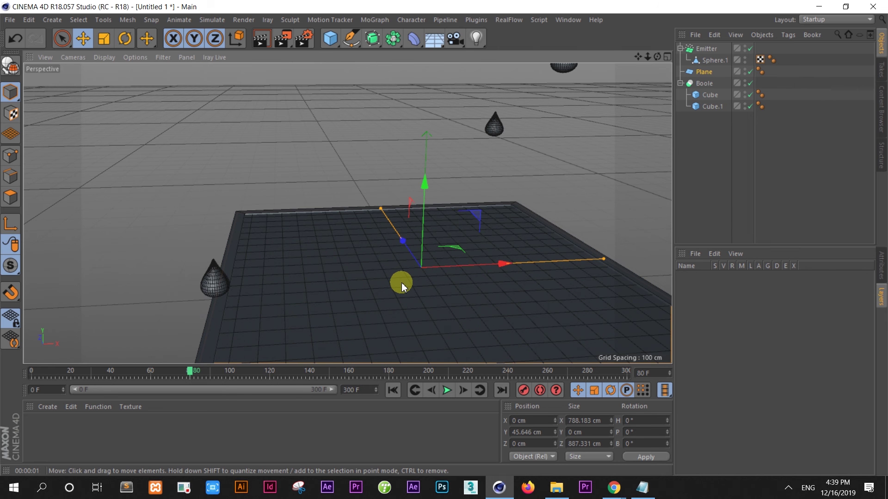
{"action": "scroll", "coordinate": [401, 287], "scroll_direction": "up", "scroll_amount": 1}
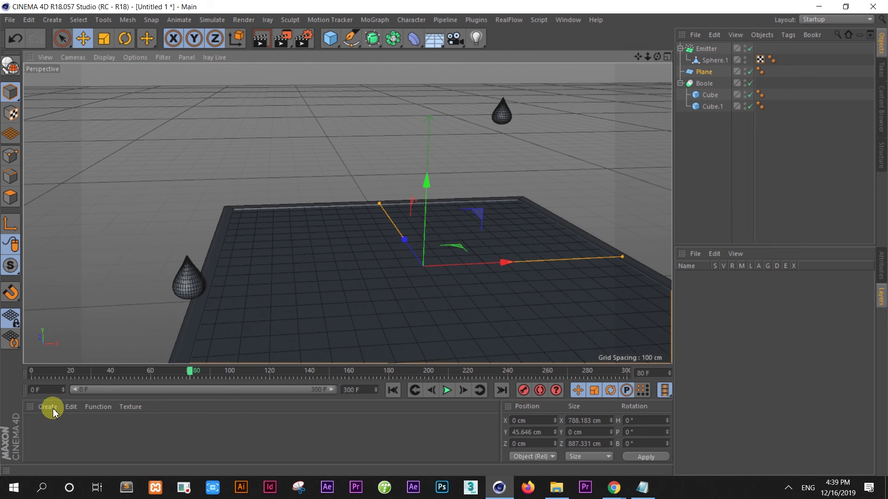
- Create a new material Mat with a Ripple shader in its Displacement channel, showing the shader's settings
{"action": "double_click", "coordinate": [61, 435]}
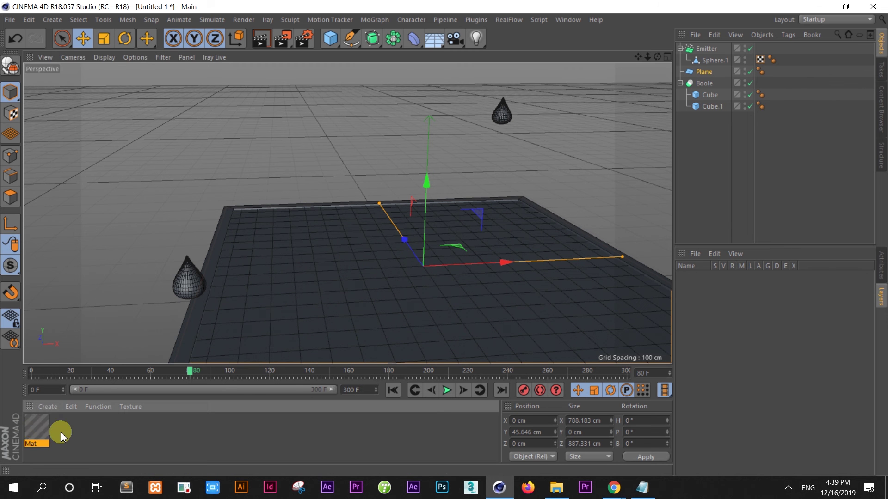
{"action": "double_click", "coordinate": [37, 433]}
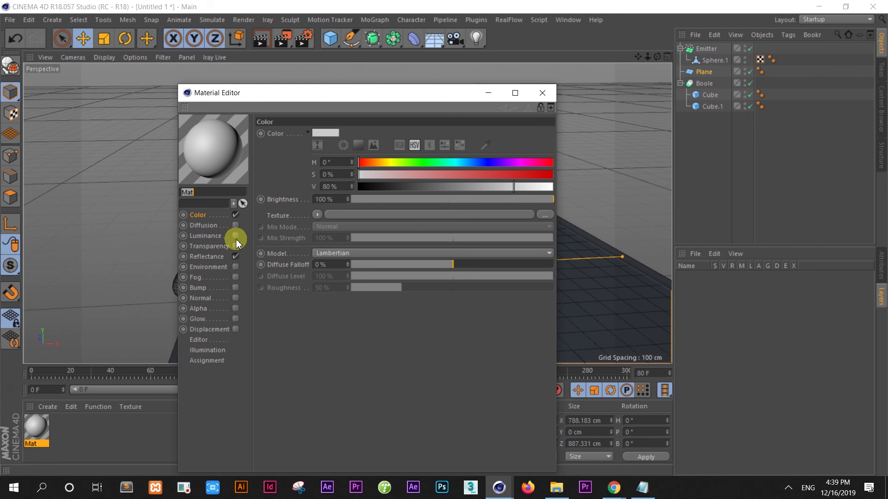
{"action": "left_click", "coordinate": [206, 257]}
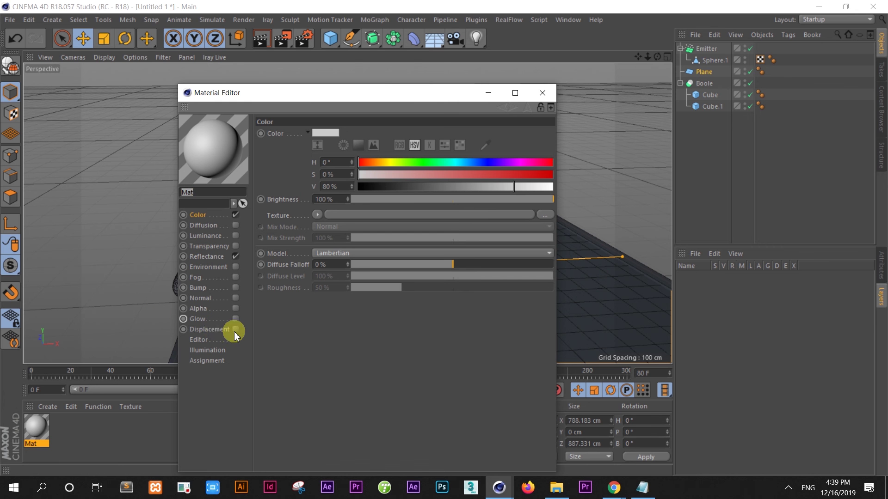
{"action": "double_click", "coordinate": [215, 329]}
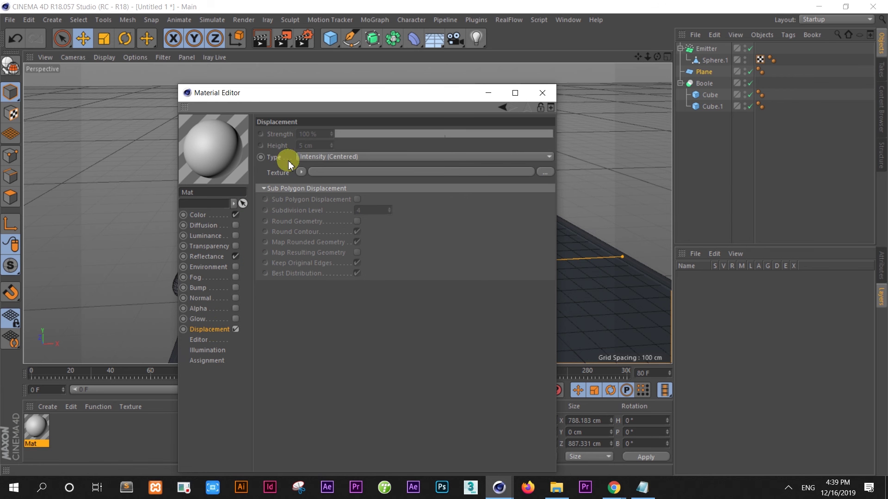
{"action": "left_click", "coordinate": [302, 172]}
{"action": "mouse_move", "coordinate": [326, 384]}
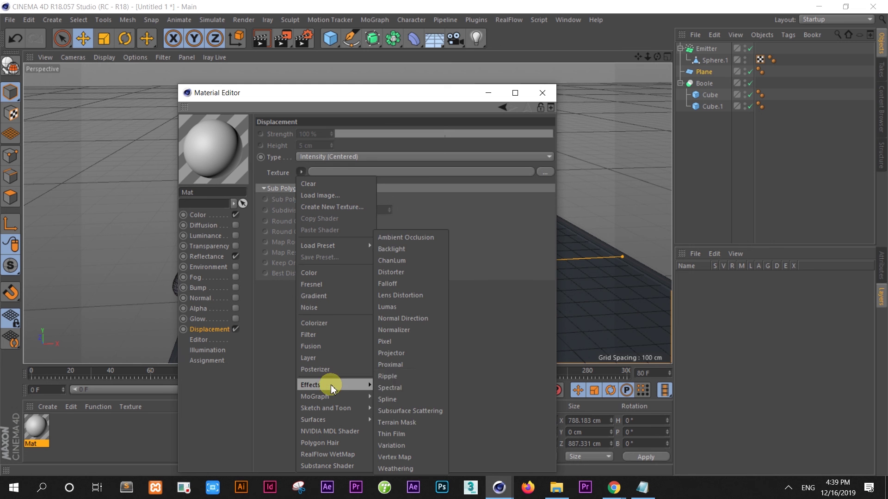
{"action": "left_click", "coordinate": [392, 379]}
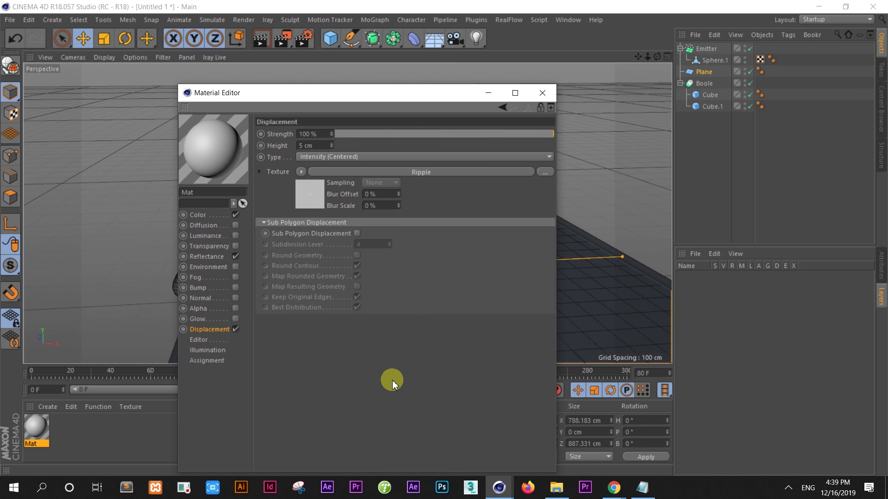
{"action": "left_click", "coordinate": [389, 172]}
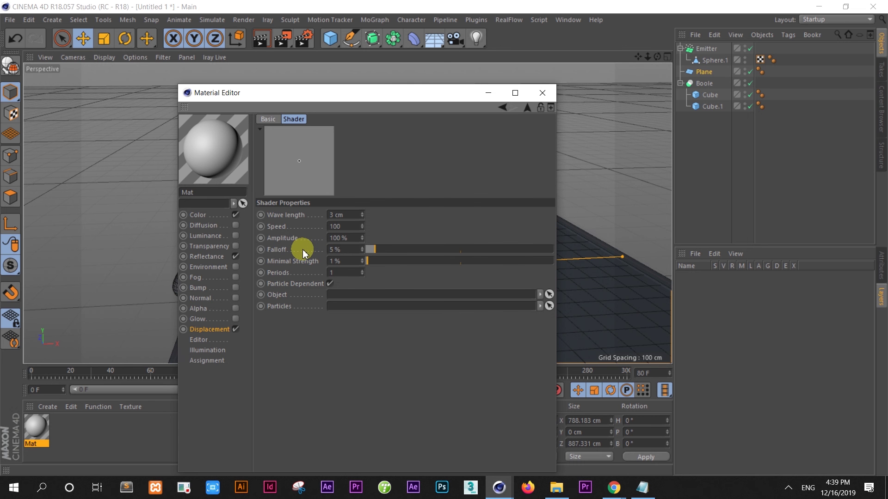
- Give the Ripple wave length 14 cm, speed 70, amplitude 150%, falloff 10%, 3 periods, particle dependent
{"action": "left_click", "coordinate": [346, 215]}
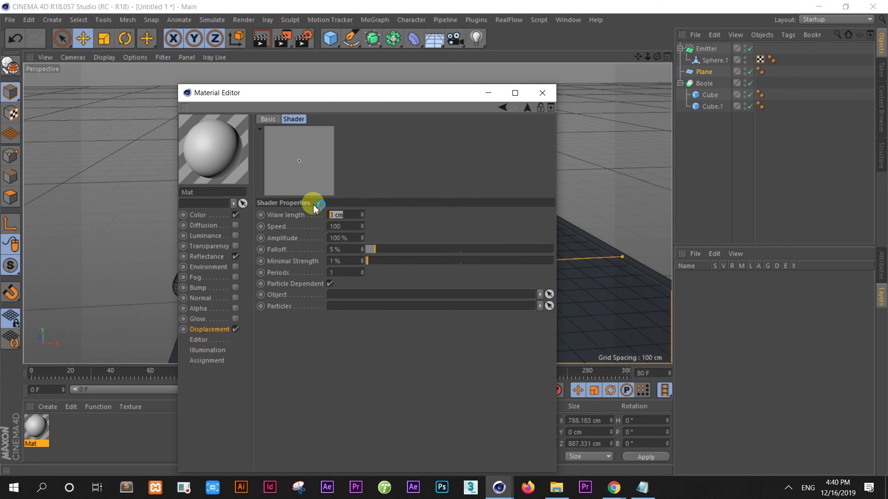
{"action": "type", "text": "14"}
{"action": "key", "text": "Tab"}
{"action": "type", "text": "70"}
{"action": "key", "text": "Tab"}
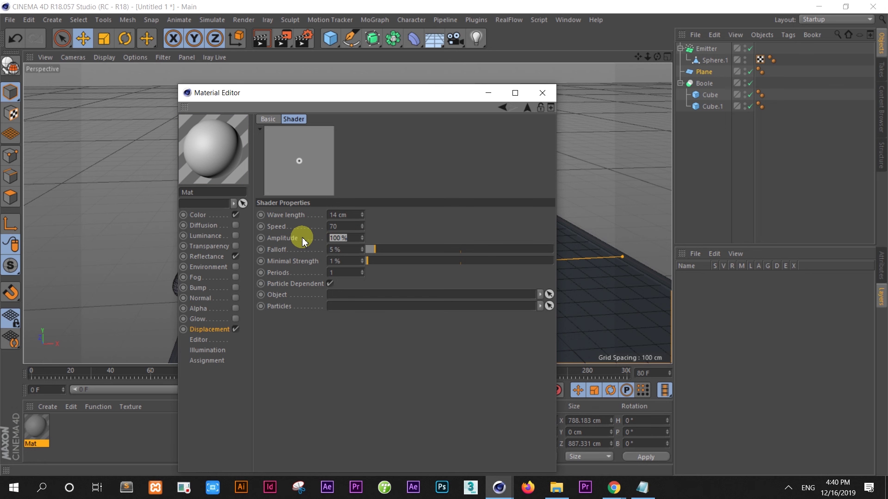
{"action": "type", "text": "150"}
{"action": "key", "text": "Tab"}
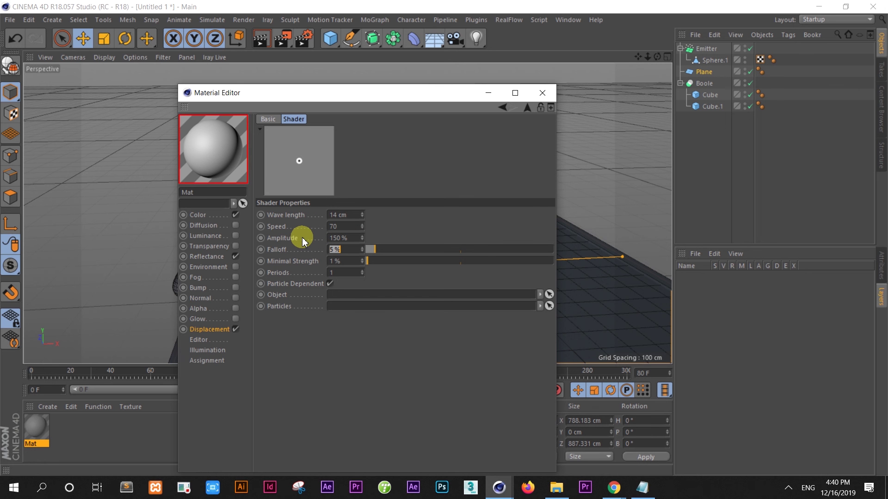
{"action": "type", "text": "10"}
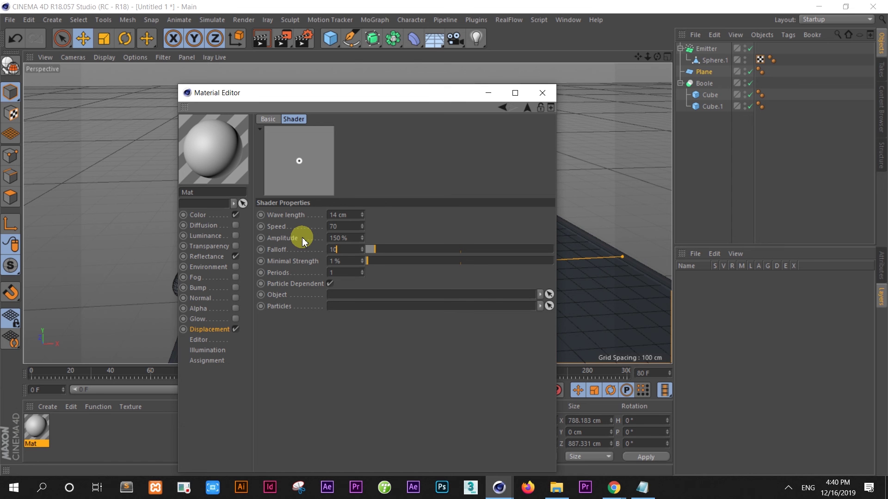
{"action": "left_click", "coordinate": [345, 273]}
{"action": "type", "text": "3"}
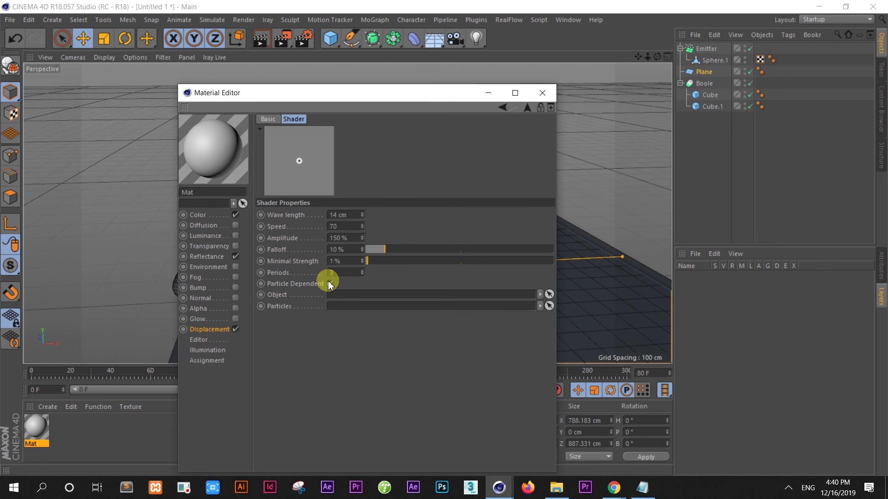
{"action": "left_click", "coordinate": [330, 284]}
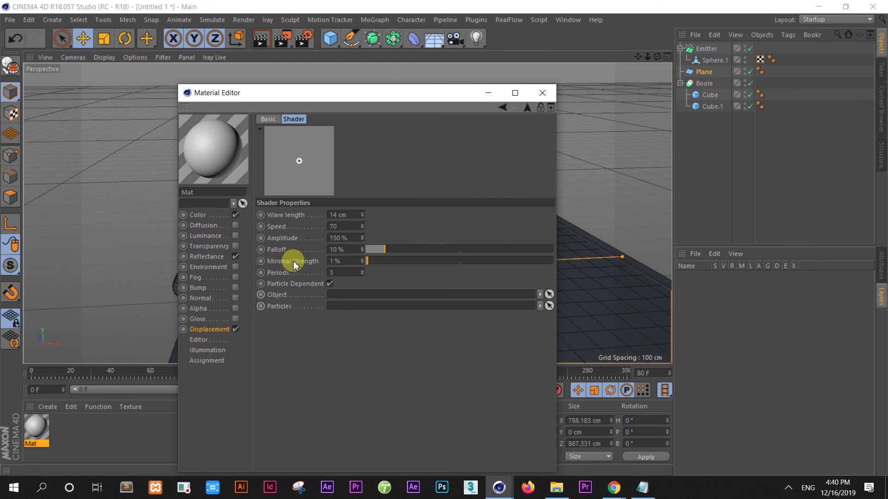
{"action": "left_click", "coordinate": [700, 72]}
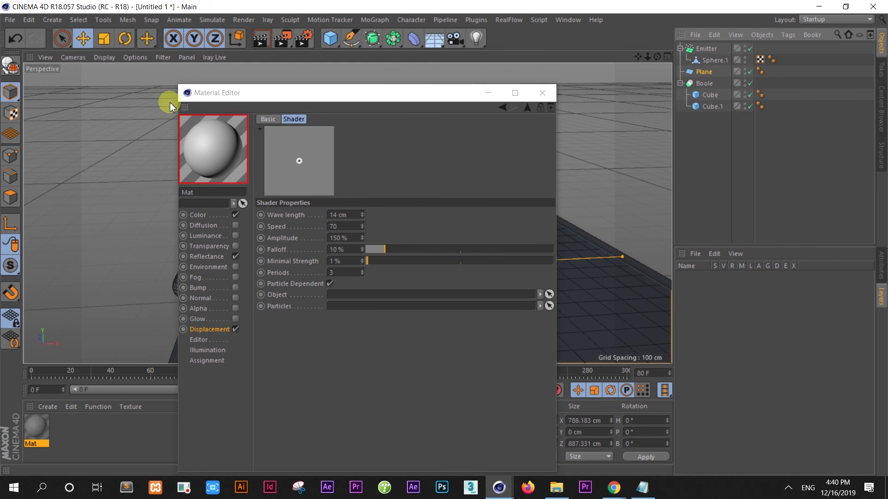
- Make the Plane editable and link Plane and Emitter into the Ripple shader's Object and Particles fields
{"action": "left_click", "coordinate": [12, 79]}
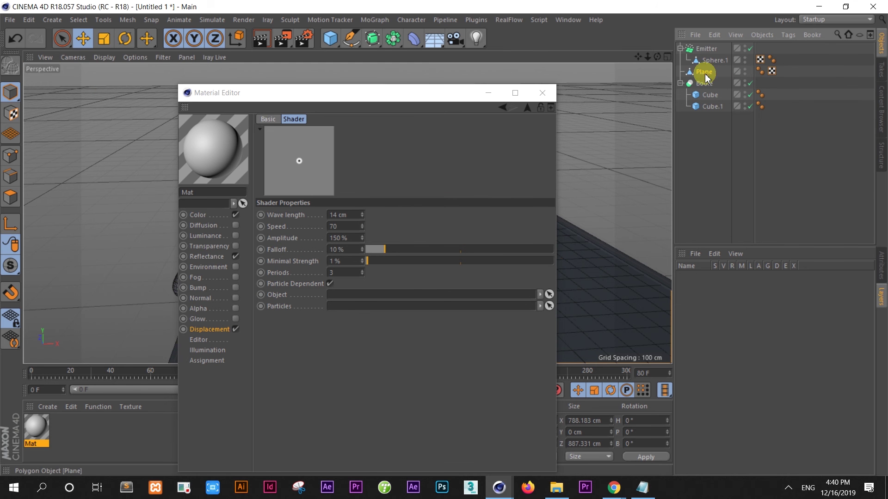
{"action": "left_click_drag", "start_coordinate": [706, 78], "coordinate": [431, 295]}
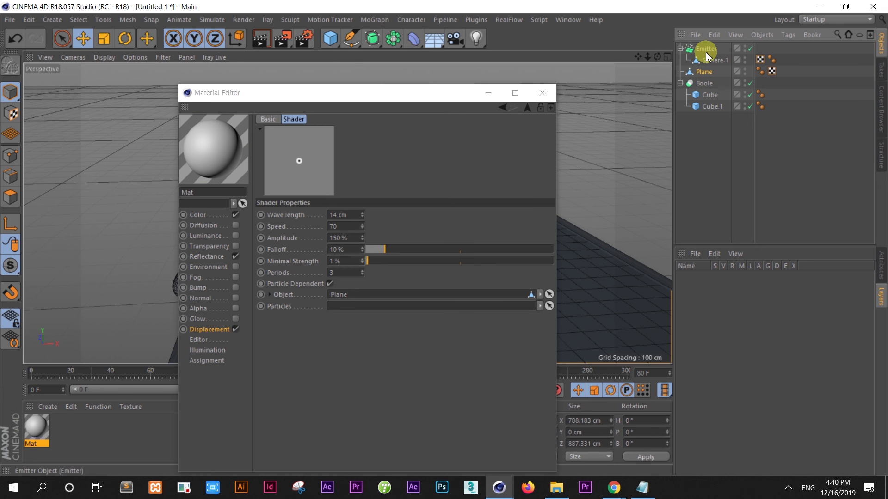
{"action": "left_click_drag", "start_coordinate": [706, 48], "coordinate": [417, 306]}
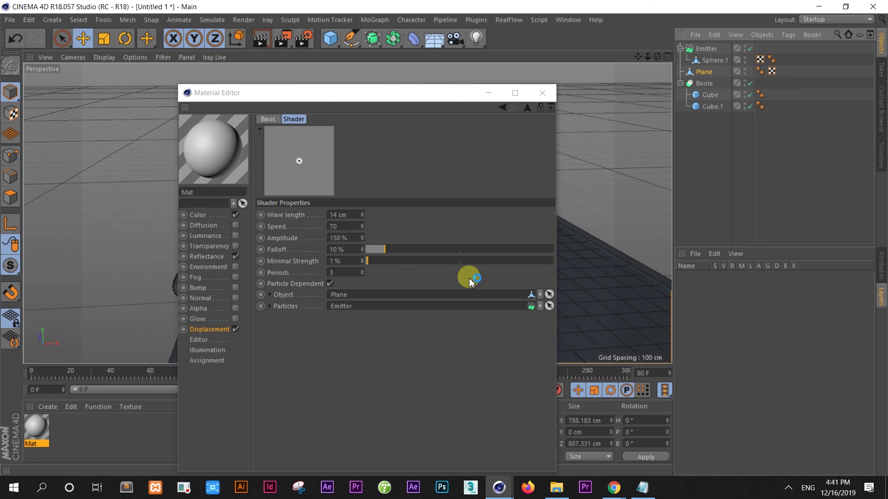
{"action": "left_click", "coordinate": [547, 93]}
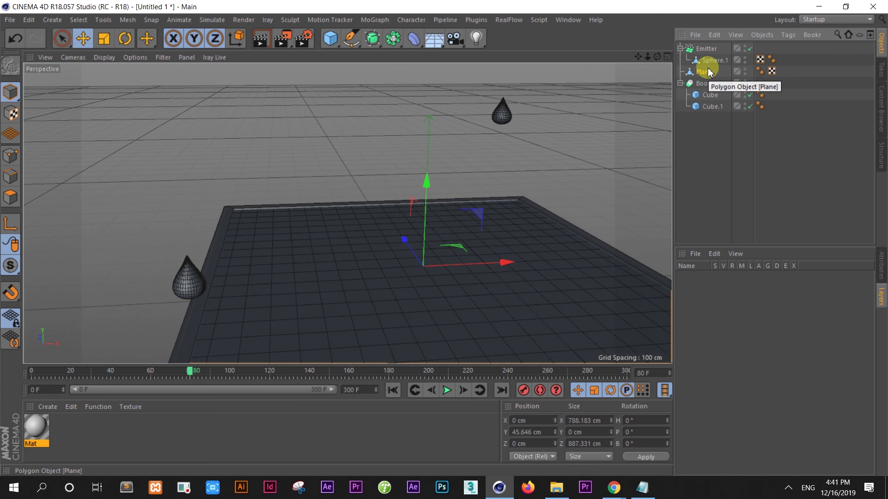
- Apply the Mat material to the Plane
{"action": "left_click", "coordinate": [680, 48]}
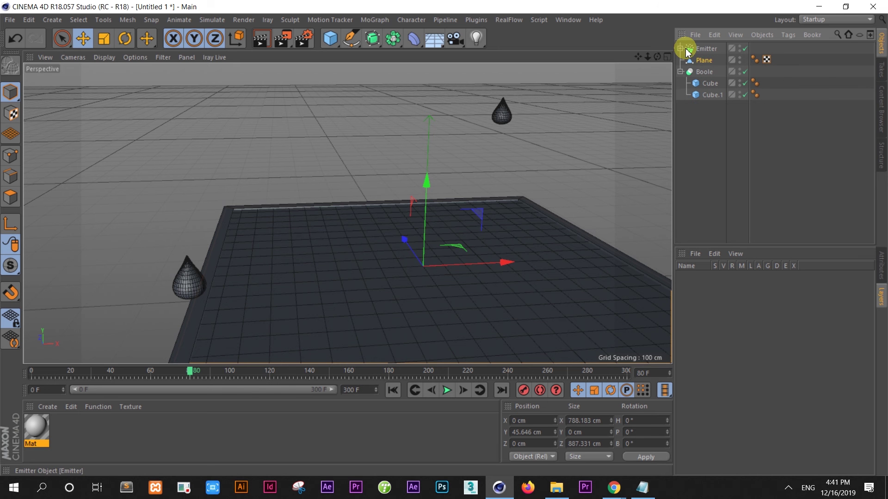
{"action": "right_click", "coordinate": [36, 428]}
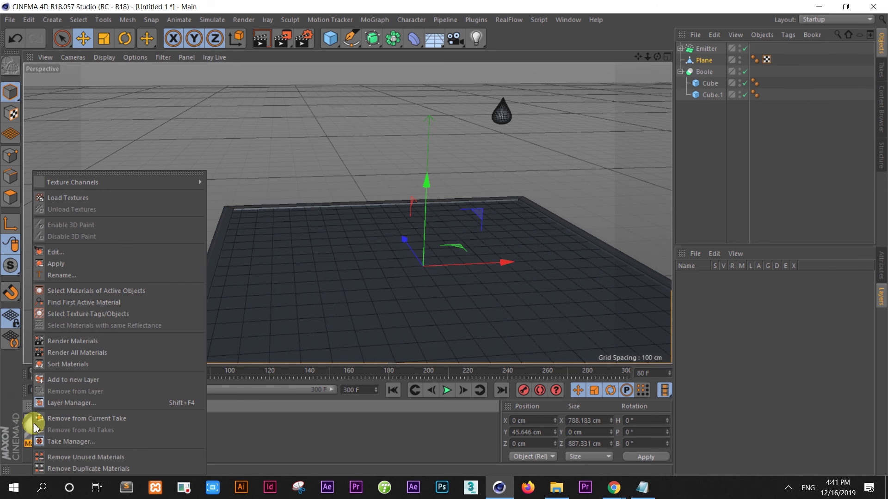
{"action": "left_click", "coordinate": [76, 266]}
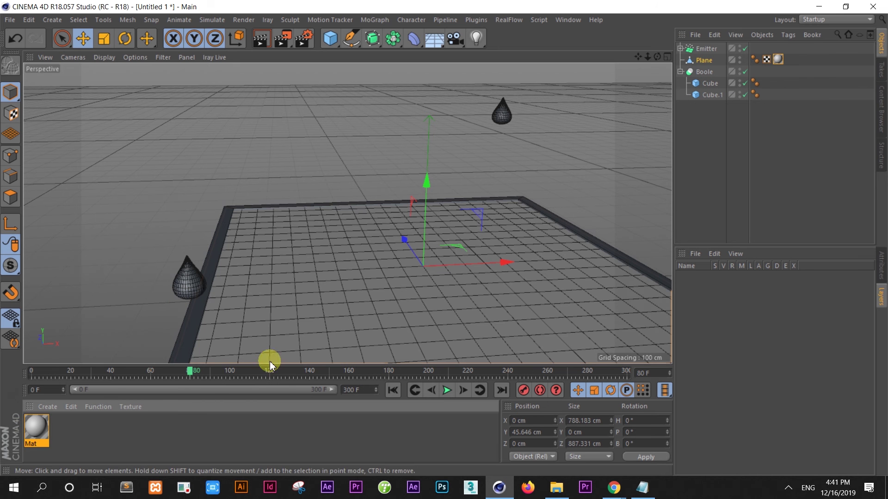
- Render a preview and play the droplet animation, restarting it from the beginning
{"action": "left_click", "coordinate": [446, 391]}
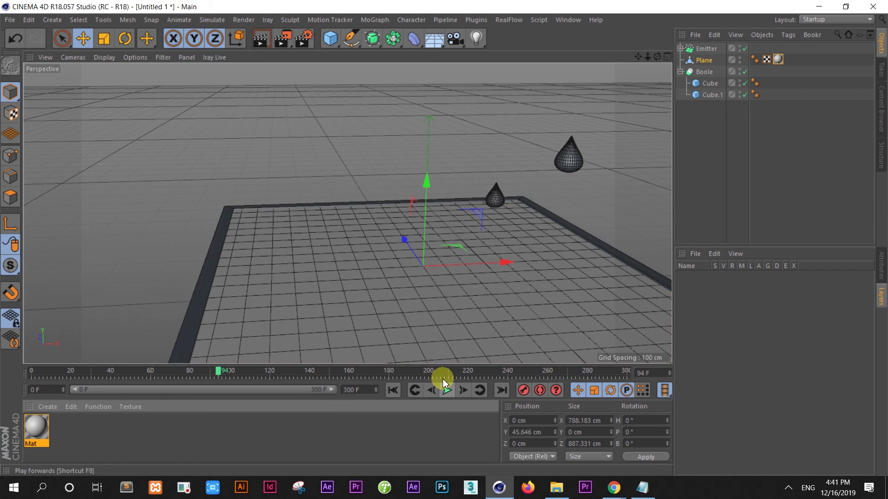
{"action": "left_click", "coordinate": [262, 41]}
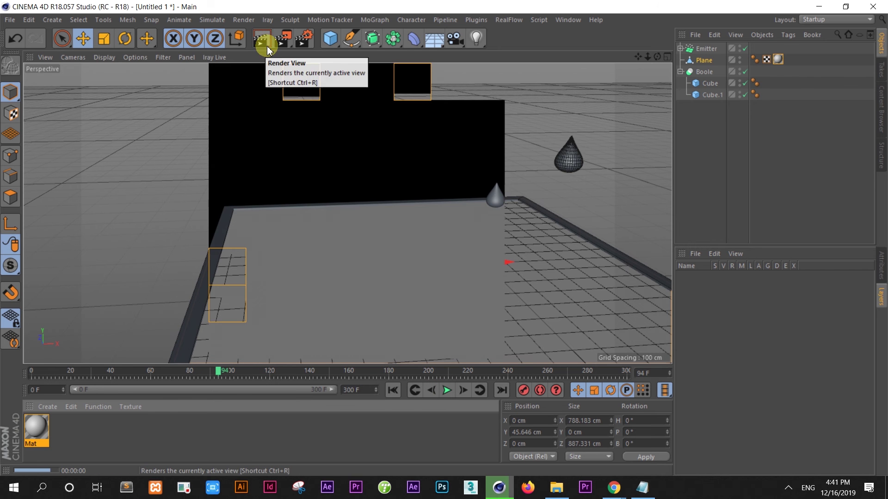
{"action": "left_click", "coordinate": [448, 390]}
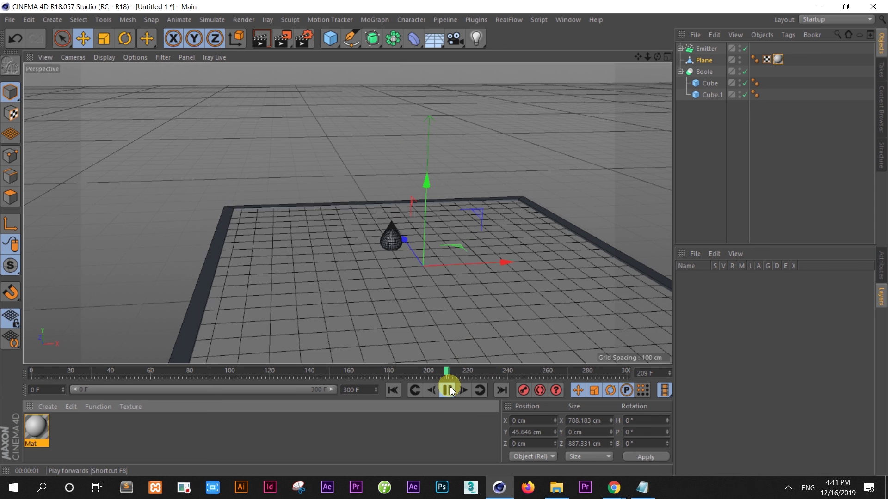
{"action": "left_click", "coordinate": [449, 390]}
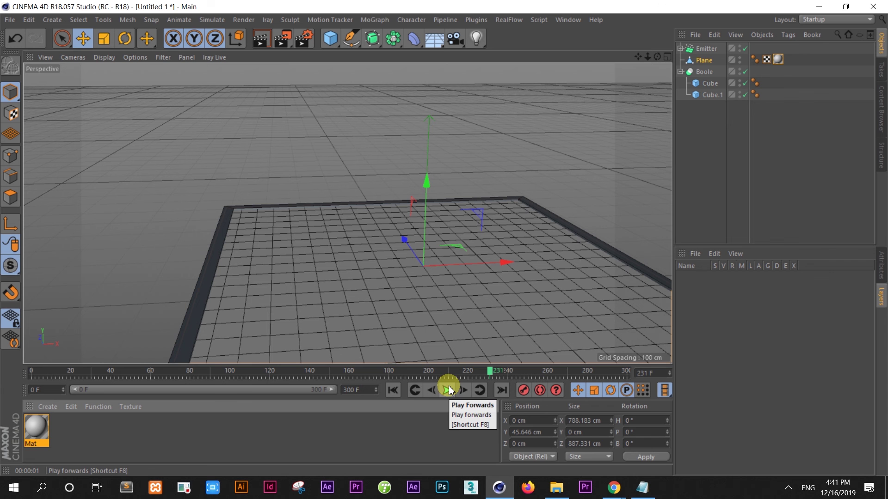
{"action": "left_click", "coordinate": [444, 391]}
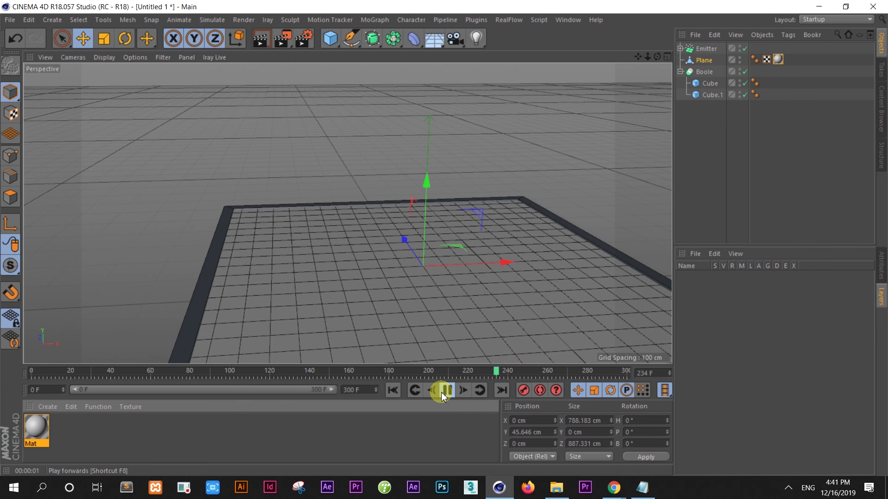
{"action": "left_click", "coordinate": [393, 391]}
{"action": "left_click", "coordinate": [441, 390]}
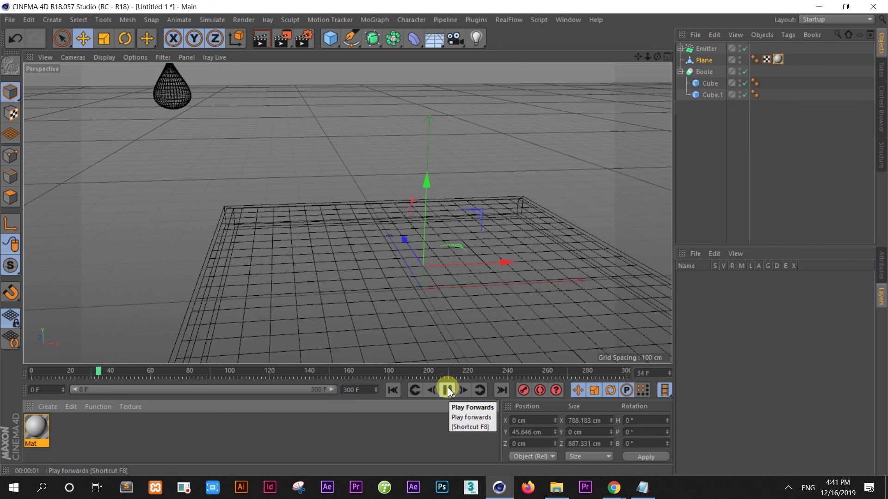
- Step through the playback to frame 130 and render the scene there
{"action": "left_click", "coordinate": [447, 391]}
{"action": "left_click", "coordinate": [448, 391]}
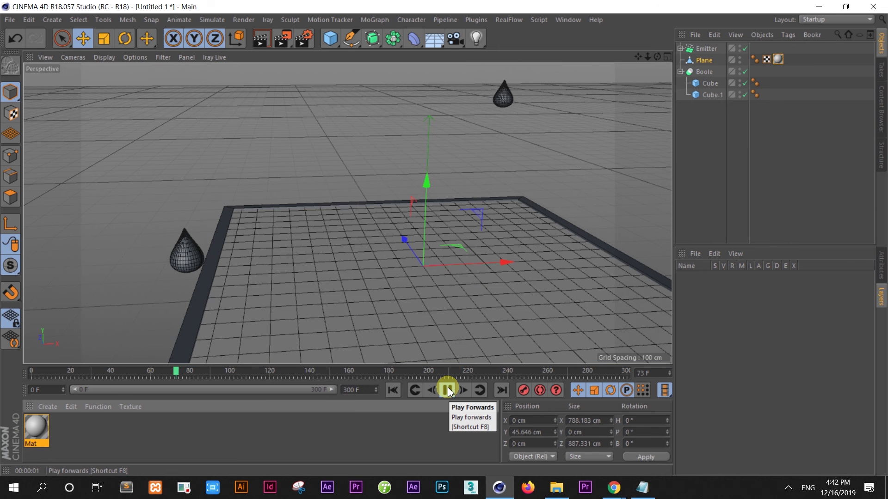
{"action": "left_click", "coordinate": [447, 391]}
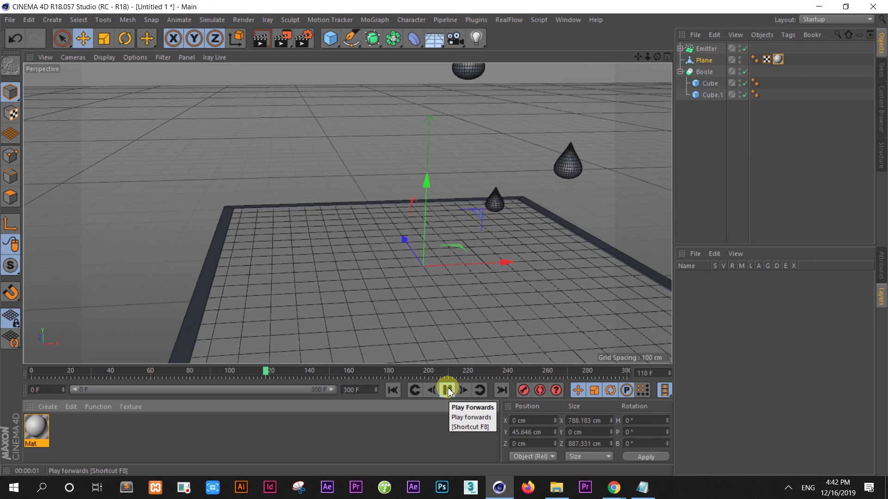
{"action": "left_click", "coordinate": [448, 391]}
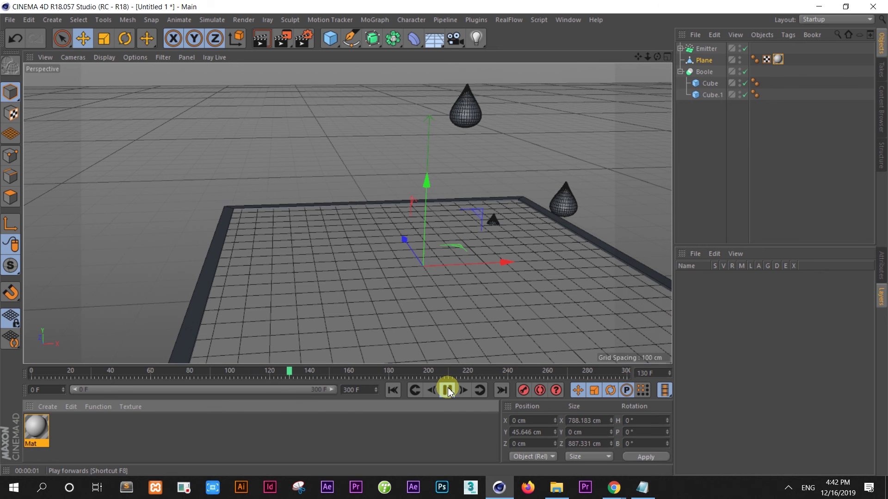
{"action": "left_click", "coordinate": [448, 391]}
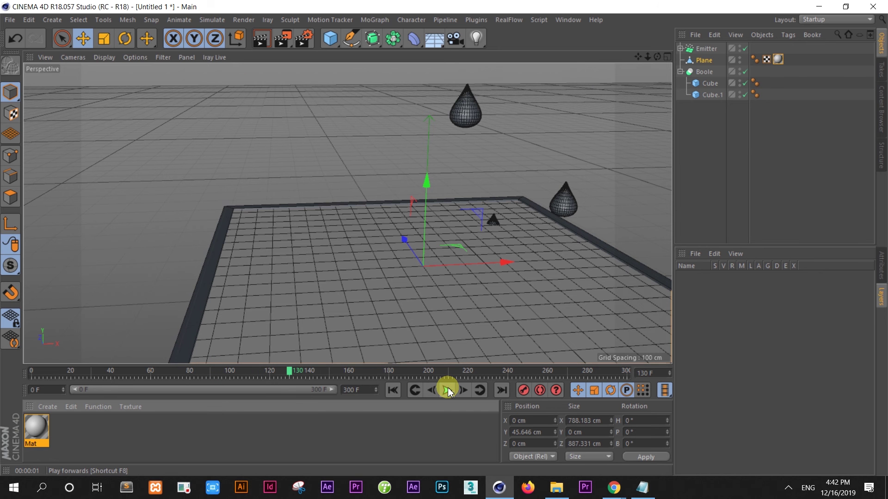
{"action": "left_click", "coordinate": [262, 44]}
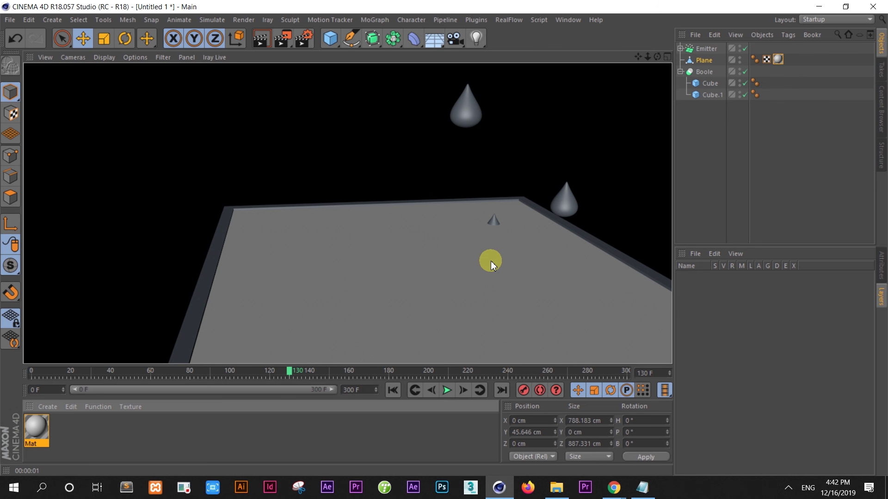
- Clear the render, reframe the tray, and replay the droplets, stopping at frame 32
{"action": "left_click", "coordinate": [489, 237]}
{"action": "scroll", "coordinate": [398, 345], "scroll_direction": "down", "scroll_amount": 3}
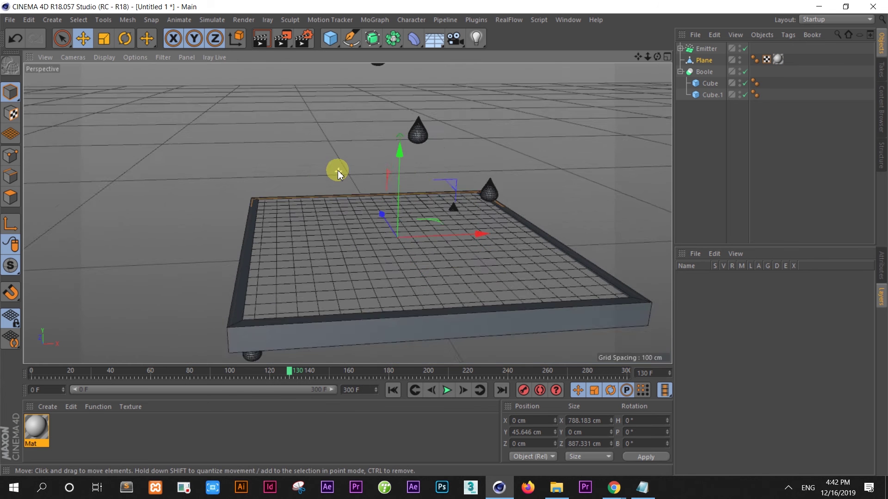
{"action": "scroll", "coordinate": [337, 173], "scroll_direction": "down", "scroll_amount": 3}
{"action": "scroll", "coordinate": [452, 316], "scroll_direction": "up", "scroll_amount": 2}
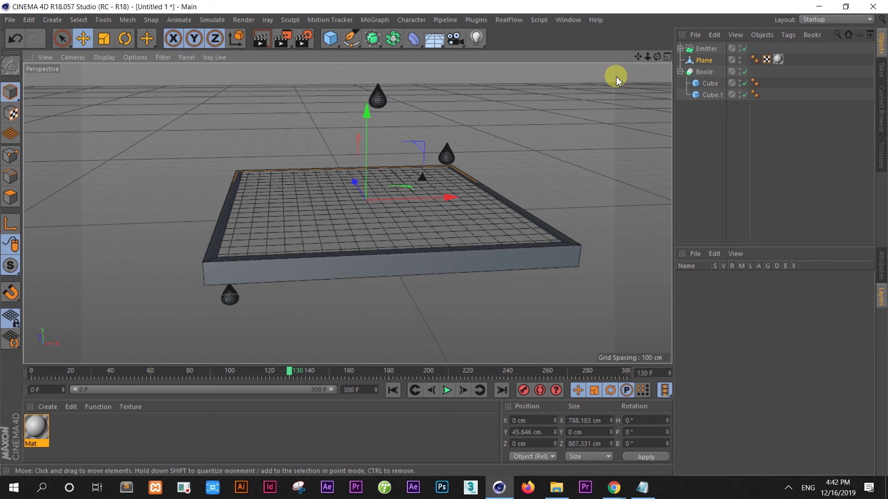
{"action": "left_click_drag", "start_coordinate": [346, 211], "coordinate": [348, 213], "text": "alt"}
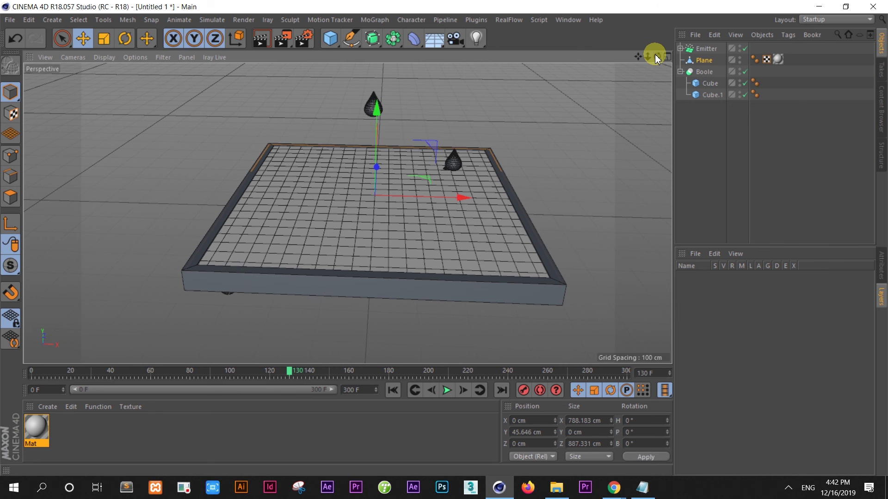
{"action": "scroll", "coordinate": [442, 140], "scroll_direction": "up", "scroll_amount": 3}
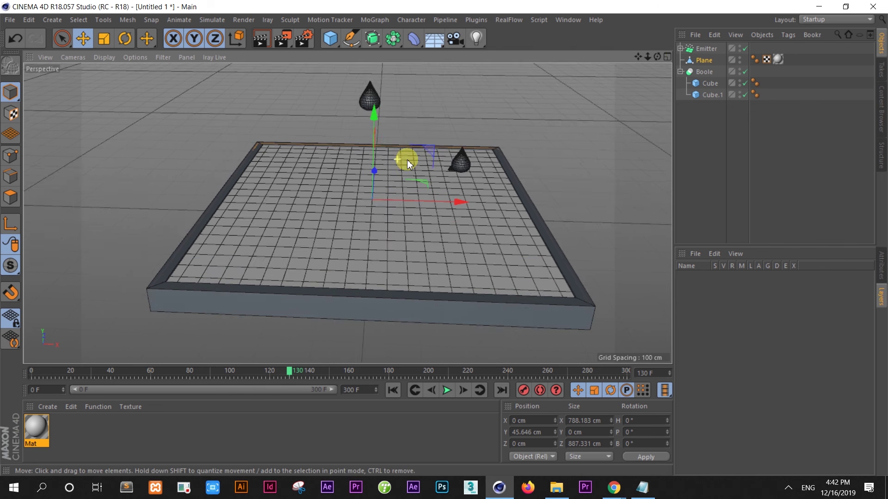
{"action": "scroll", "coordinate": [407, 159], "scroll_direction": "up", "scroll_amount": 3}
{"action": "left_click", "coordinate": [446, 391]}
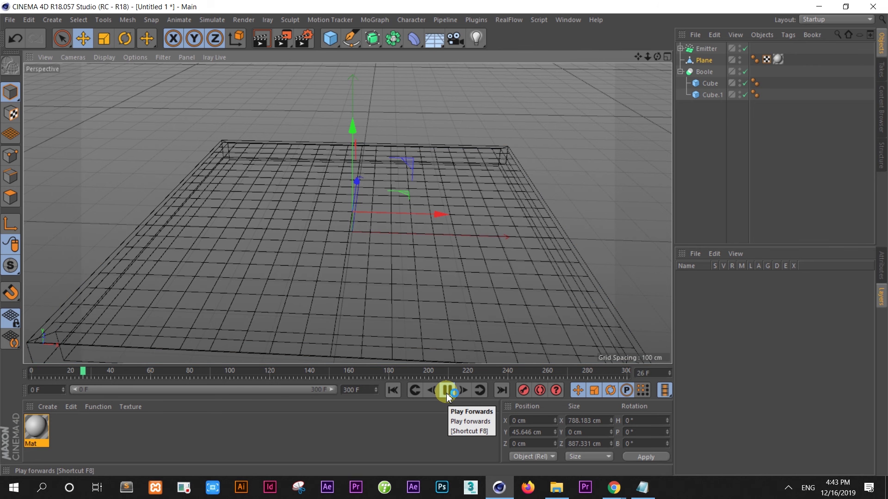
{"action": "left_click", "coordinate": [446, 392]}
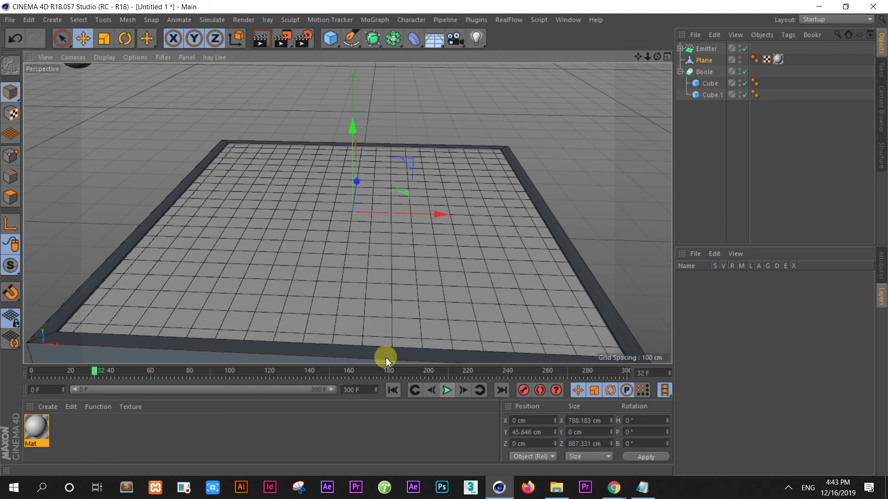
- Switch the viewport to Gouraud Shading and orbit around the tray
{"action": "left_click", "coordinate": [115, 58]}
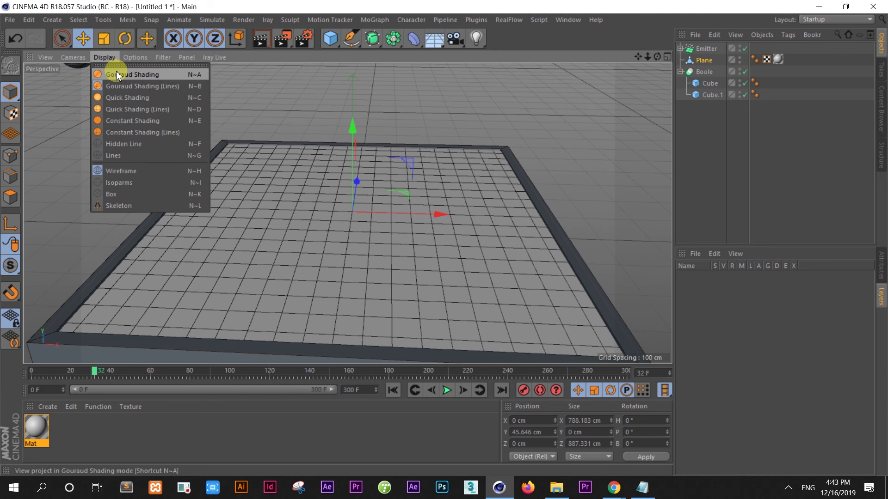
{"action": "left_click", "coordinate": [122, 75]}
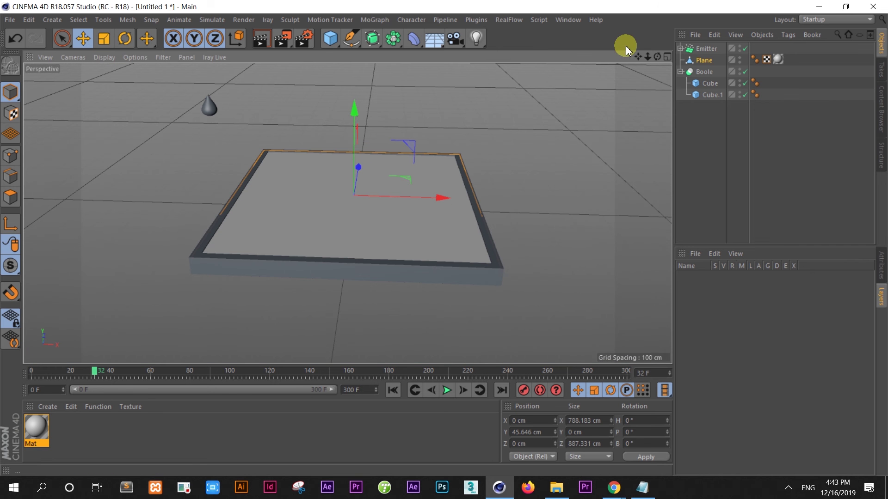
{"action": "left_click_drag", "start_coordinate": [657, 56], "coordinate": [347, 213]}
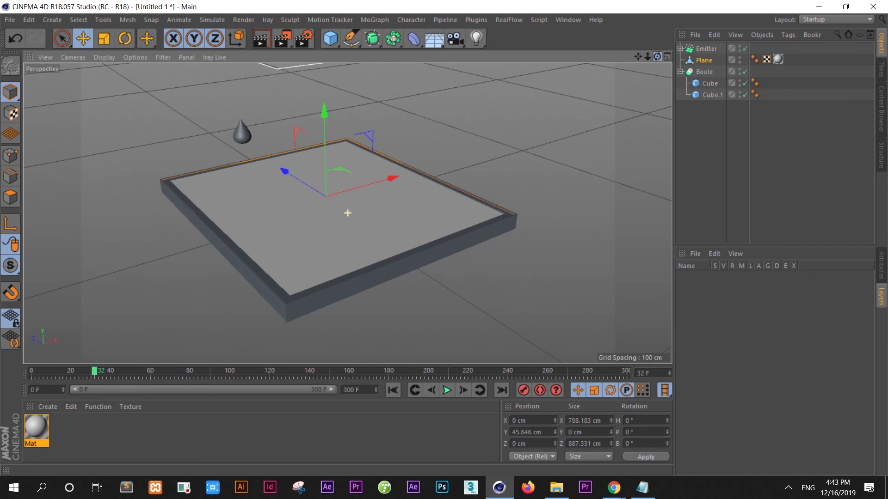
- Replay the droplets, rewind to frame 0, and zoom down onto the tray
{"action": "left_click", "coordinate": [447, 390]}
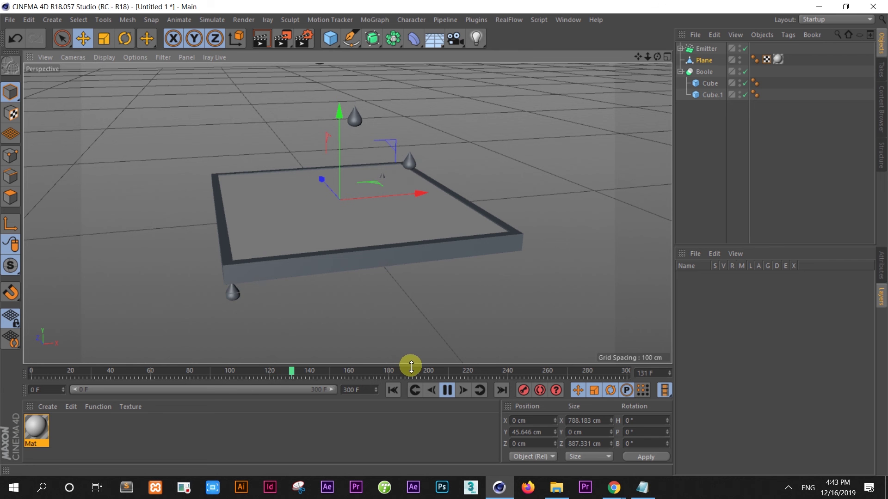
{"action": "left_click", "coordinate": [447, 391]}
{"action": "left_click", "coordinate": [392, 390]}
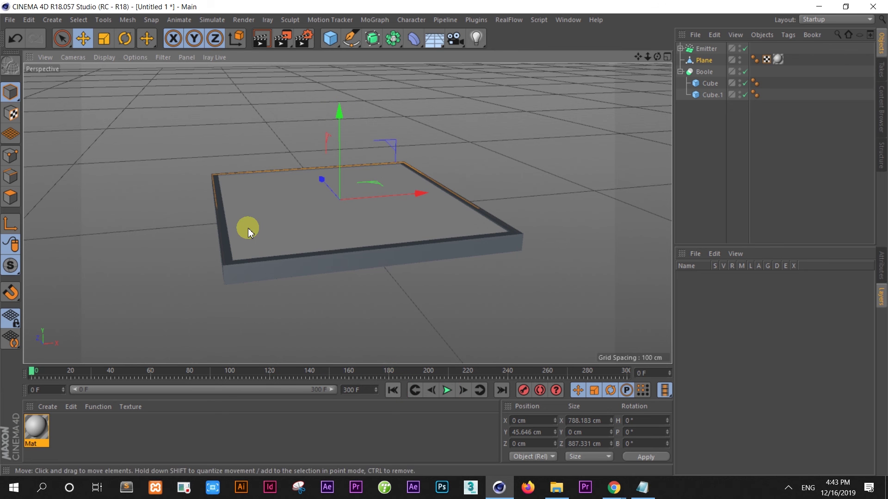
{"action": "scroll", "coordinate": [269, 185], "scroll_direction": "up", "scroll_amount": 3}
{"action": "scroll", "coordinate": [325, 222], "scroll_direction": "up", "scroll_amount": 2}
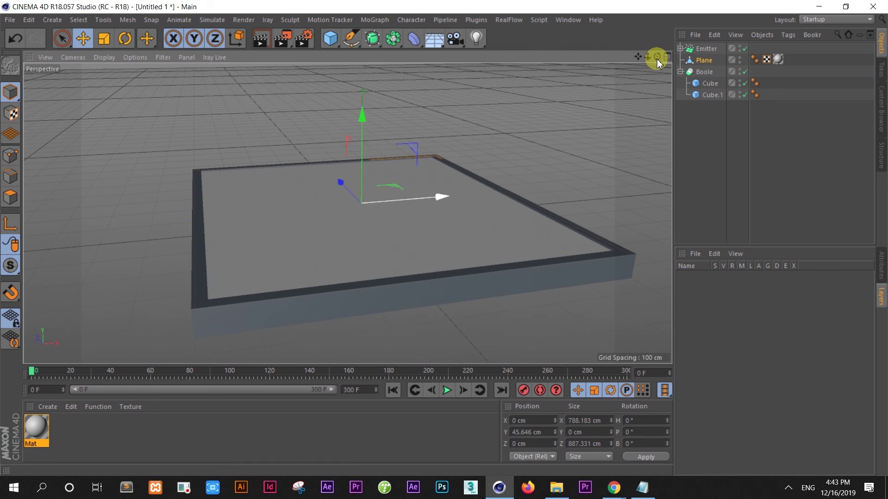
{"action": "left_click_drag", "start_coordinate": [657, 56], "coordinate": [640, 106]}
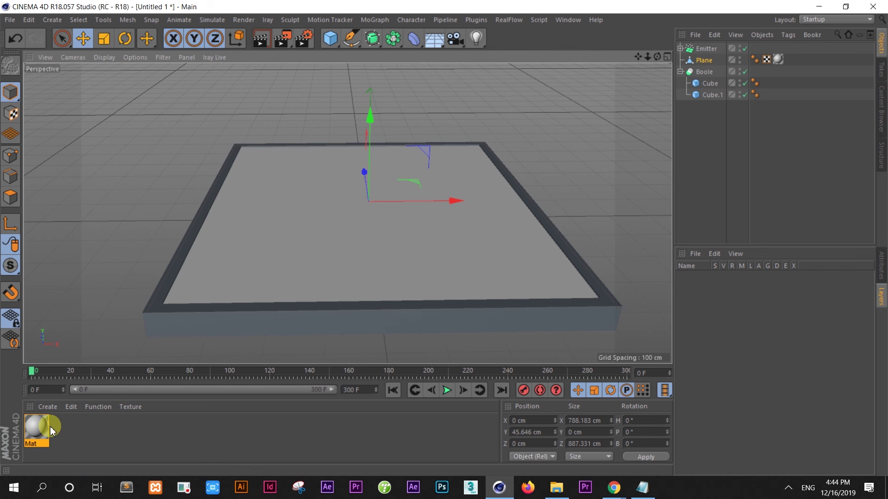
- Reopen Mat's Ripple displacement shader settings, still linked to Plane and Emitter
{"action": "double_click", "coordinate": [36, 427]}
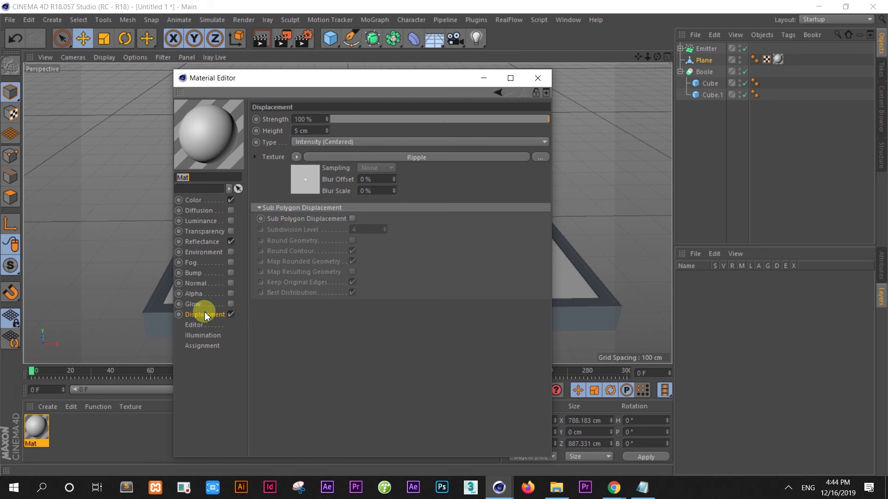
{"action": "left_click", "coordinate": [308, 181]}
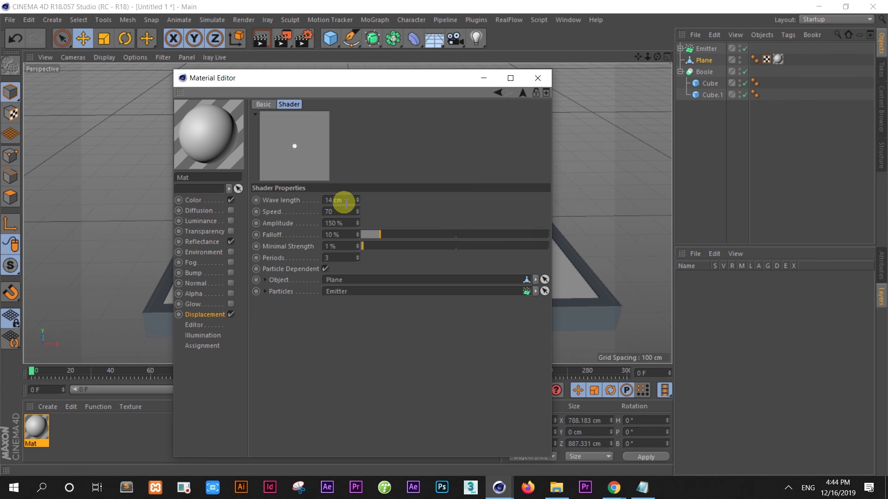
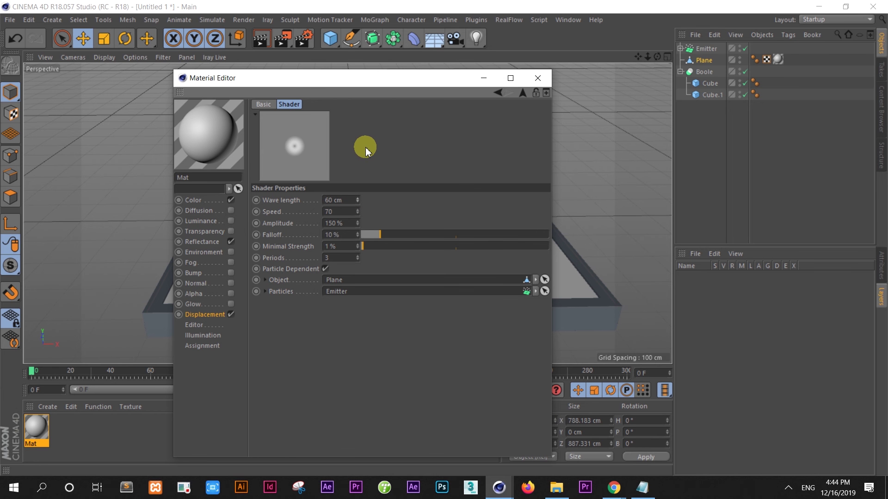
- Raise the Displacement ripple shader's wave length to 71 cm, then close the Material Editor
{"action": "left_click", "coordinate": [357, 199]}
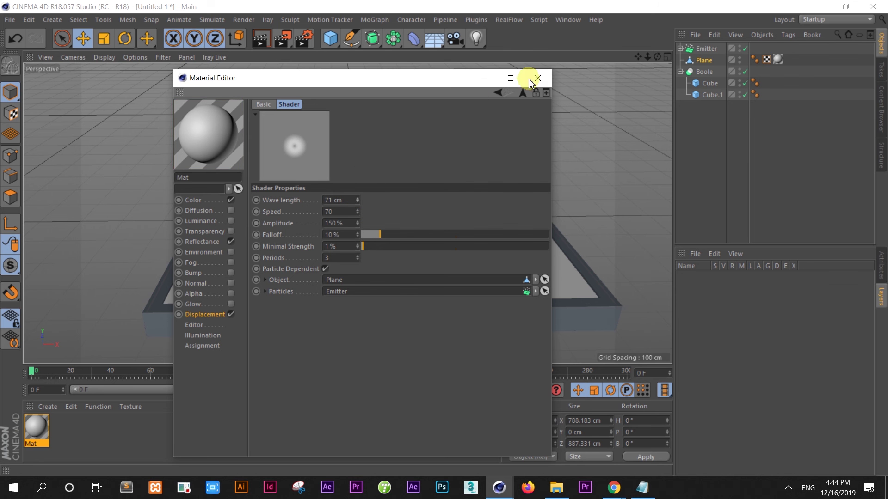
{"action": "left_click", "coordinate": [537, 78]}
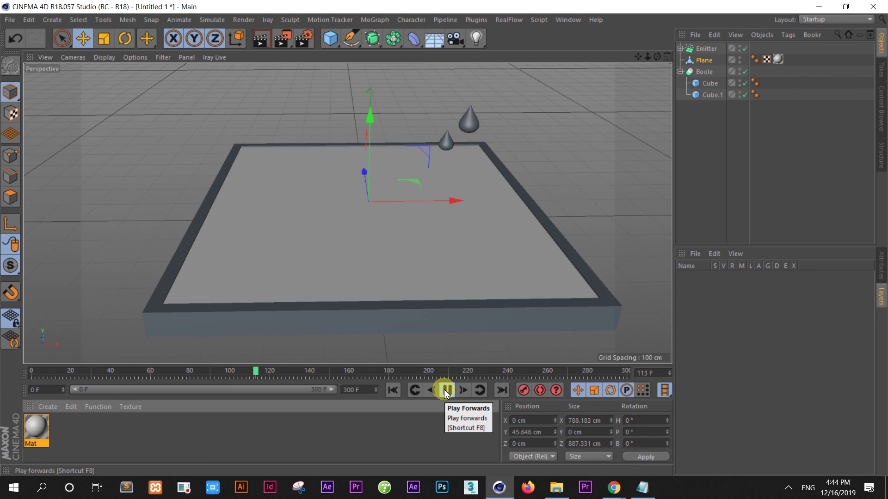
- Orbit to a steeper view, replay the drops to frame 184, then select Boole and Plane
{"action": "left_click", "coordinate": [445, 391]}
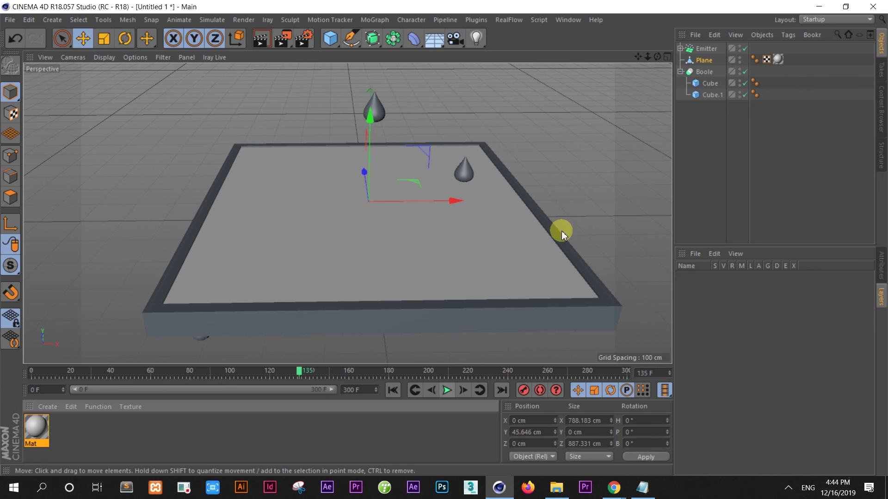
{"action": "mouse_move", "coordinate": [656, 56]}
{"action": "left_mouse_down"}
{"action": "mouse_move", "coordinate": [601, 120]}
{"action": "mouse_move", "coordinate": [621, 106]}
{"action": "left_mouse_up"}
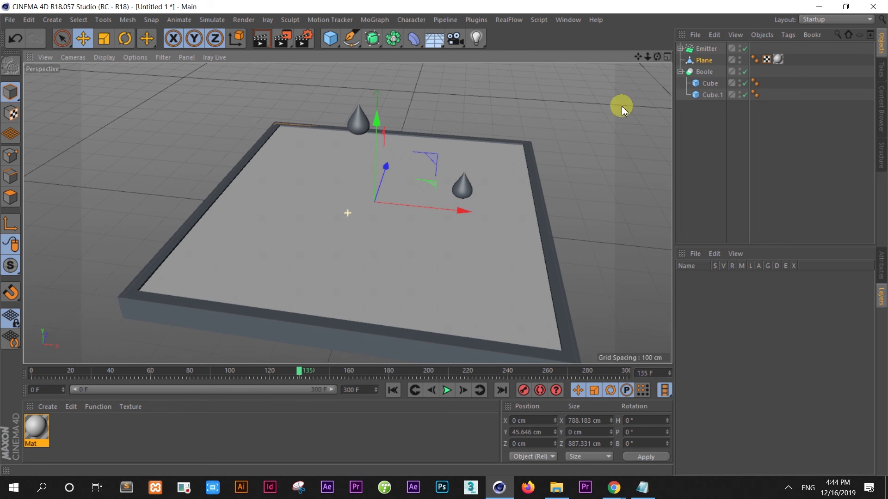
{"action": "left_click", "coordinate": [447, 391]}
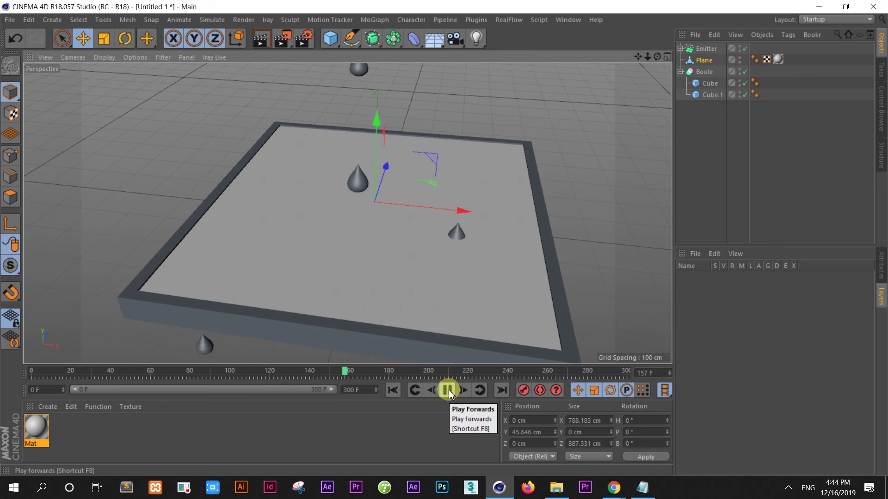
{"action": "left_click", "coordinate": [448, 391]}
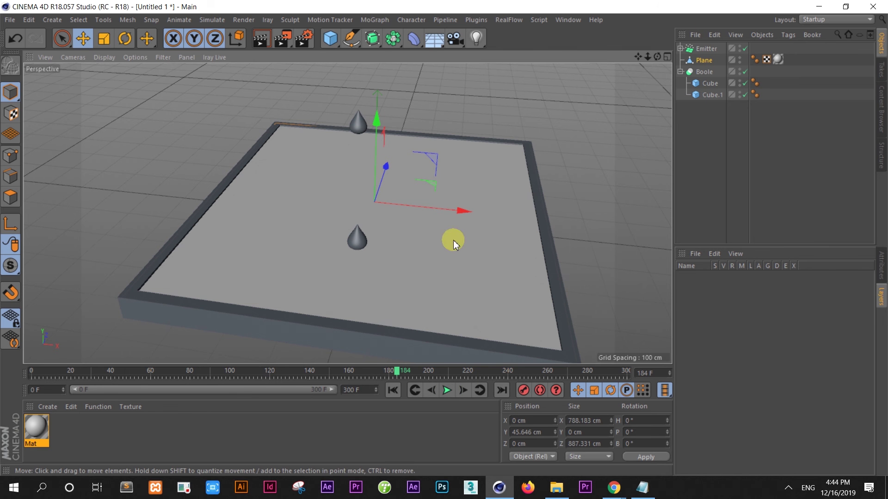
{"action": "left_click", "coordinate": [541, 213]}
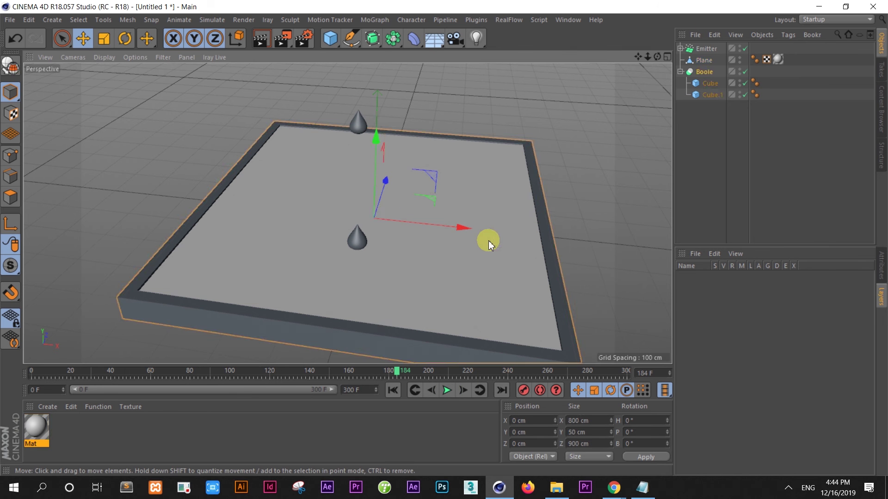
{"action": "left_click", "coordinate": [700, 60]}
{"action": "right_click", "coordinate": [700, 61]}
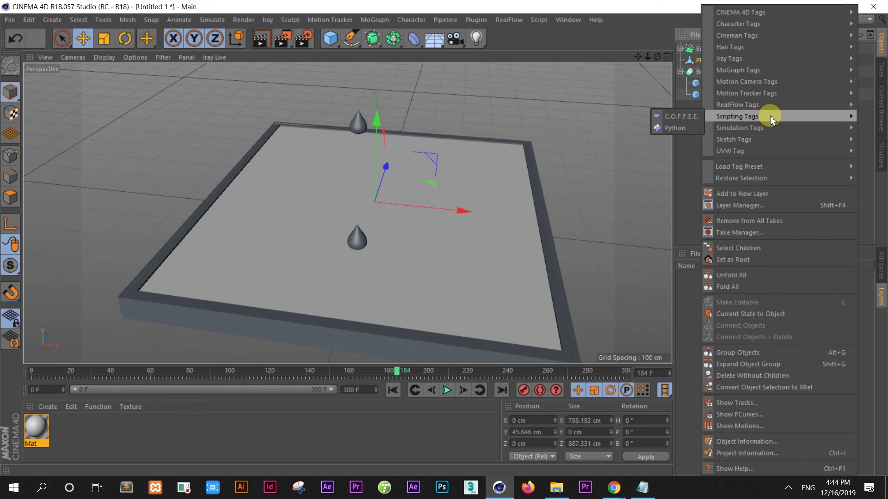
{"action": "mouse_move", "coordinate": [740, 128]}
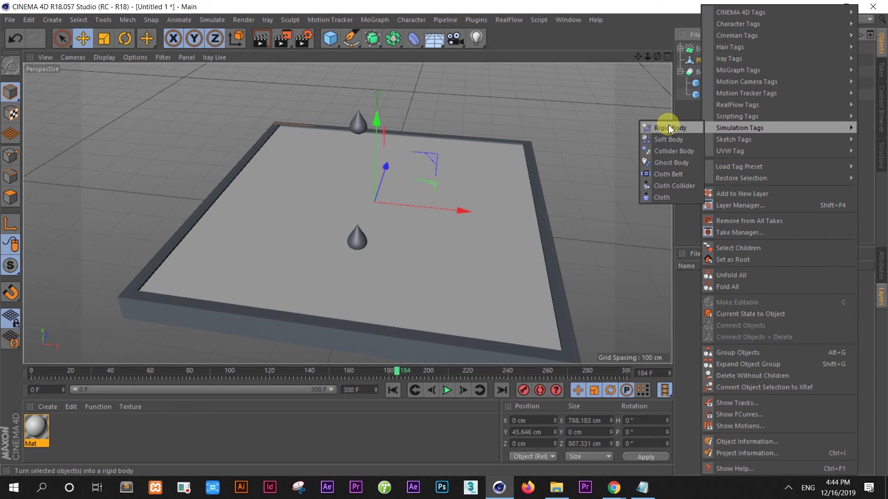
{"action": "left_click", "coordinate": [675, 151]}
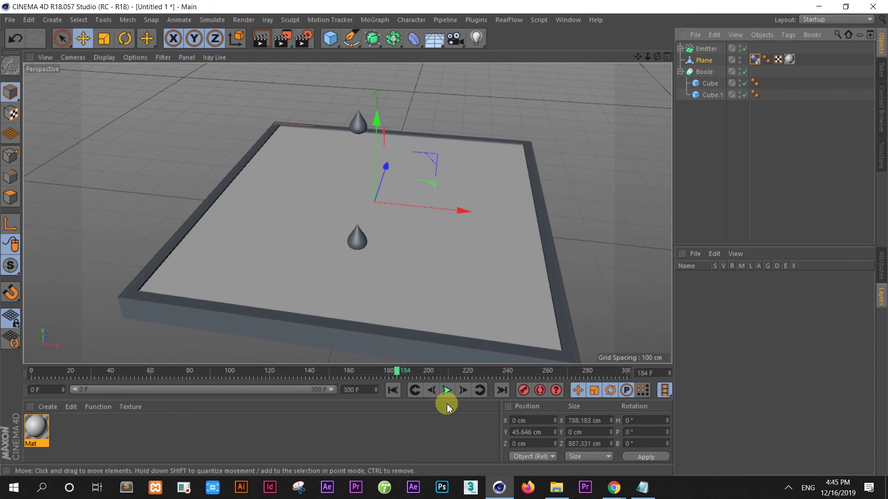
{"action": "left_click", "coordinate": [445, 392]}
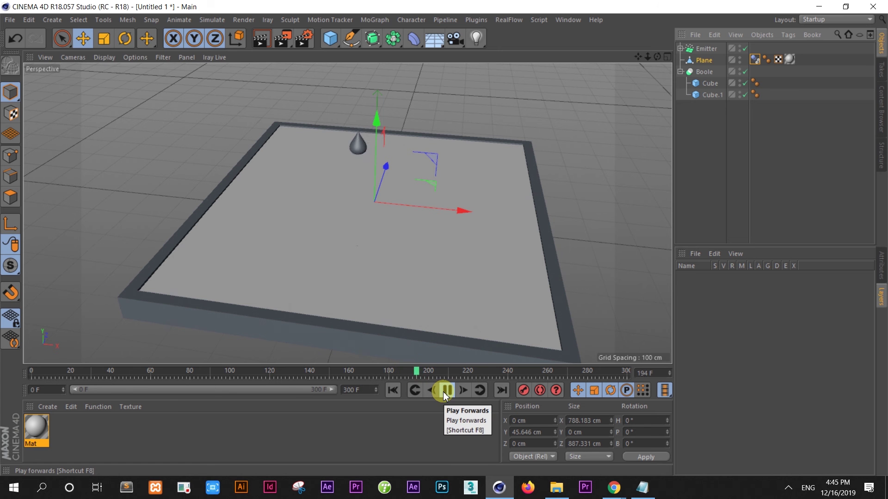
{"action": "left_click", "coordinate": [445, 392]}
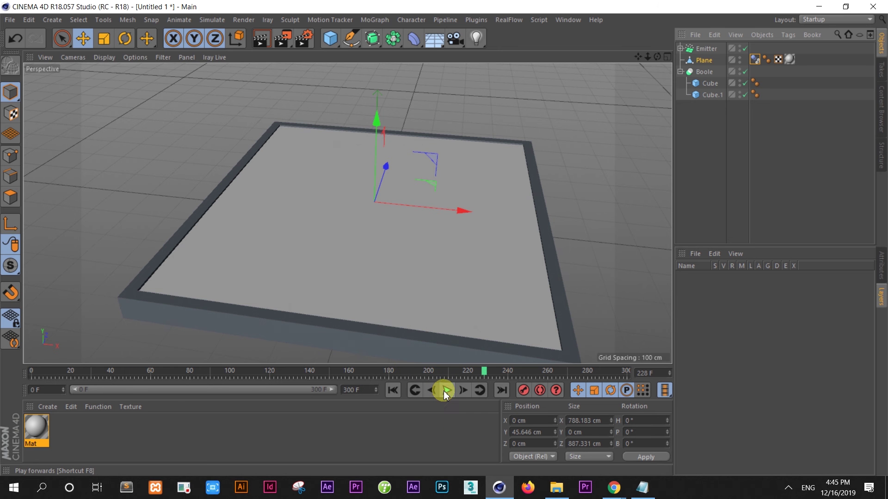
{"action": "scroll", "coordinate": [527, 169], "scroll_direction": "down", "scroll_amount": 3}
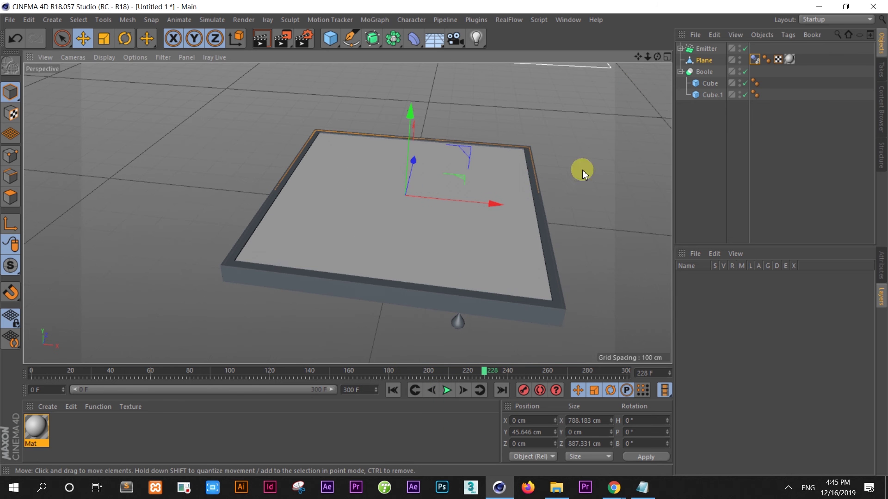
{"action": "scroll", "coordinate": [476, 264], "scroll_direction": "up", "scroll_amount": 1}
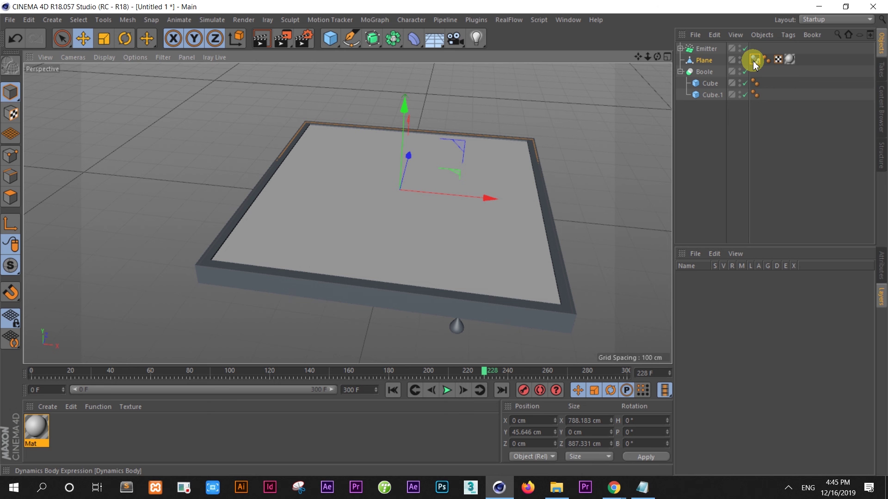
{"action": "key", "text": "Delete"}
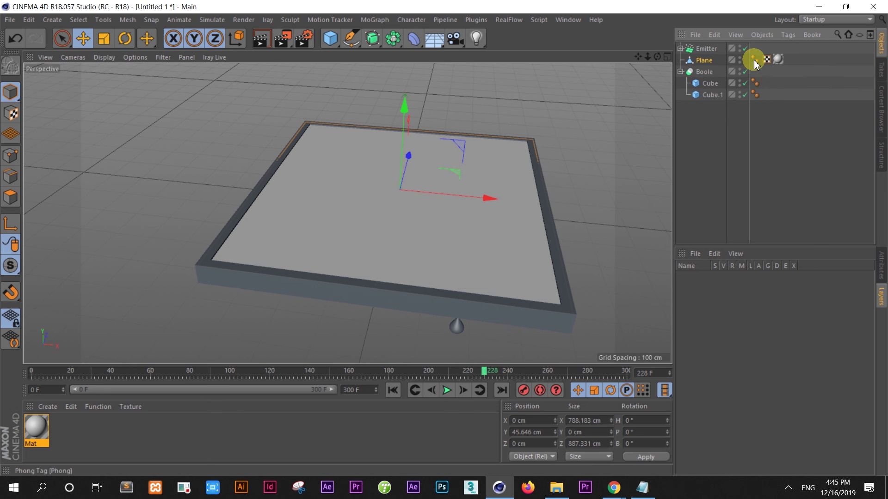
- Give the plane a Rigid Body tag and play the simulation to frame 252
{"action": "right_click", "coordinate": [710, 63]}
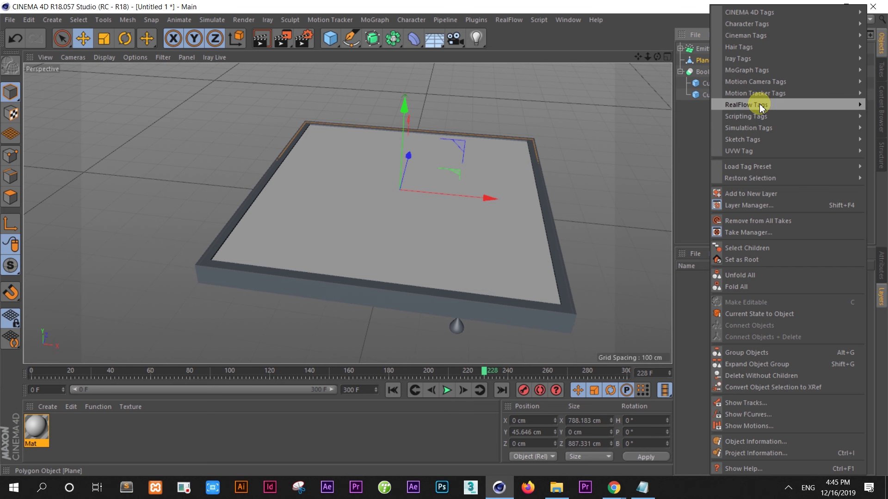
{"action": "mouse_move", "coordinate": [748, 128]}
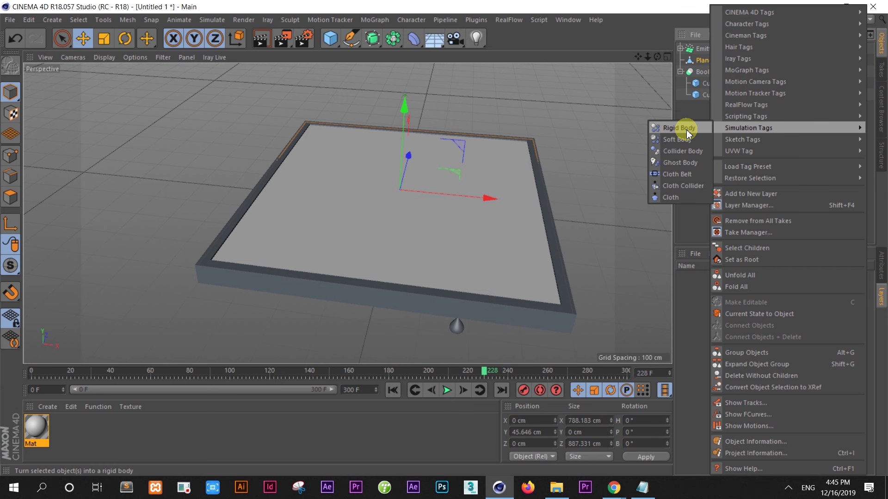
{"action": "left_click", "coordinate": [679, 128]}
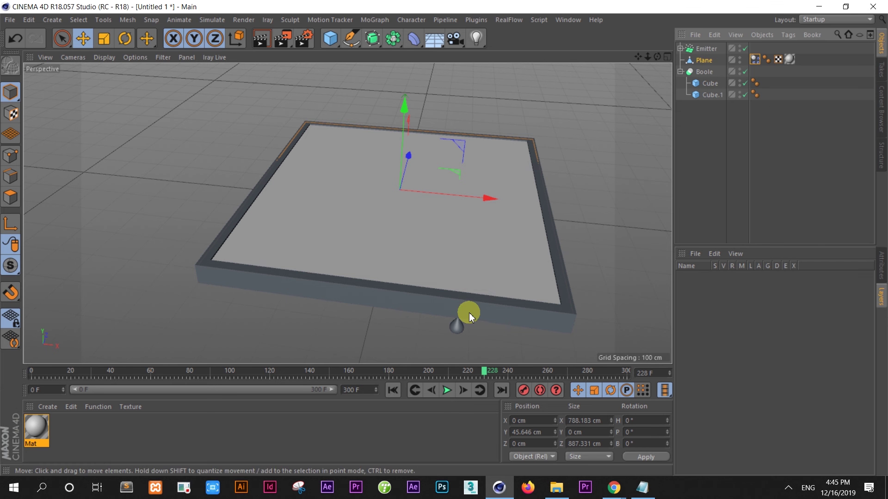
{"action": "left_click", "coordinate": [447, 390]}
{"action": "left_click", "coordinate": [446, 391]}
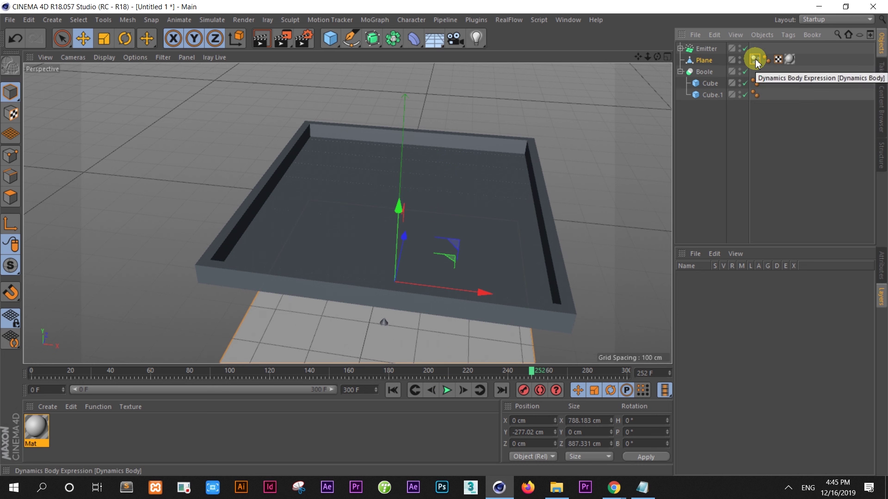
- Delete and restore the plane's dynamics tag, then replay the simulation from frame 0
{"action": "key", "text": "Delete"}
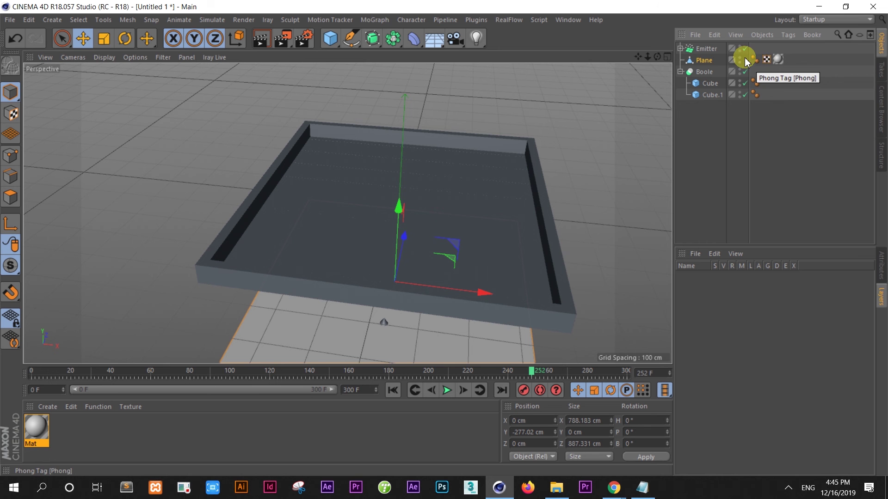
{"action": "key", "text": "ctrl+z"}
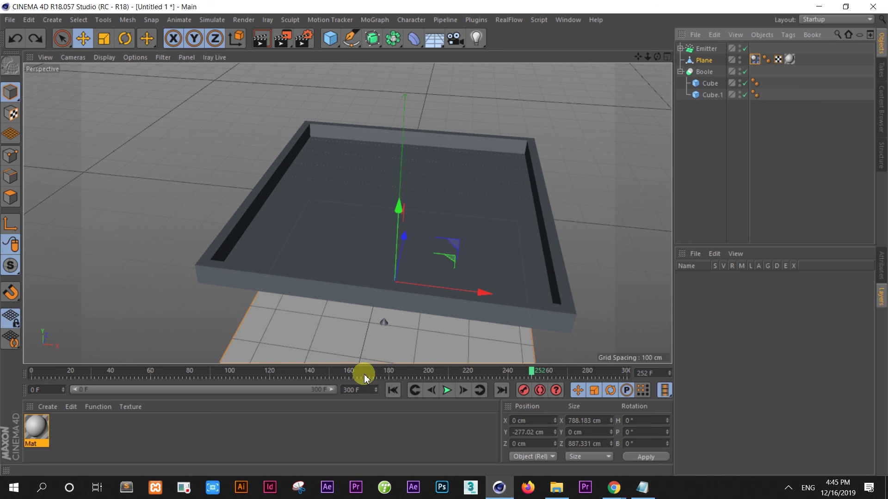
{"action": "left_click", "coordinate": [392, 390]}
{"action": "left_click", "coordinate": [447, 391]}
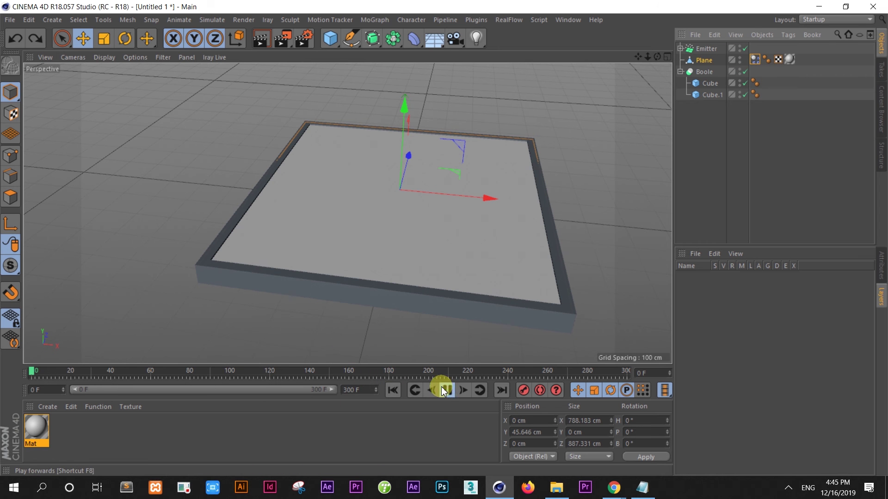
{"action": "left_click", "coordinate": [447, 391]}
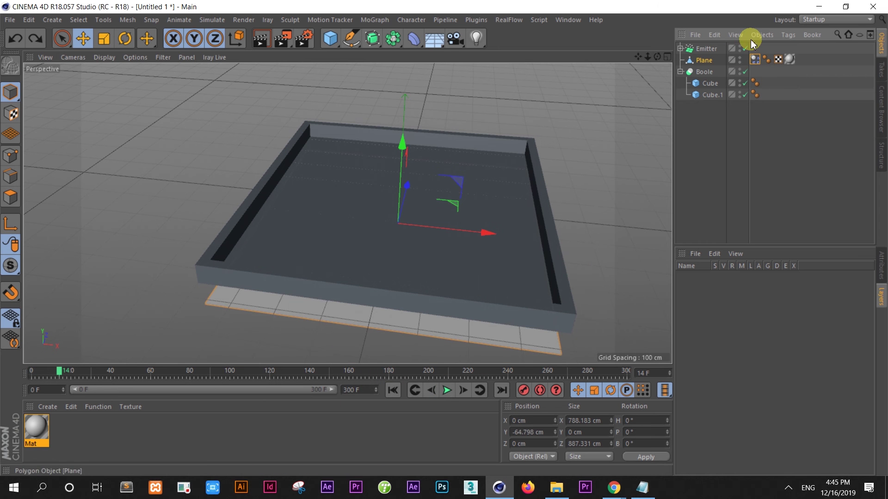
{"action": "left_click", "coordinate": [392, 389]}
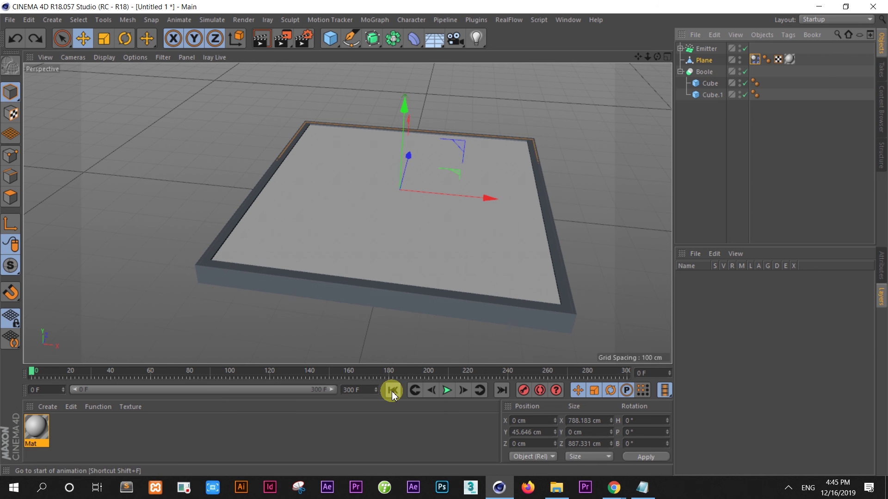
- Remove the plane's dynamics and Phong tags, then play the animation to frame 43
{"action": "key", "text": "Delete"}
{"action": "left_click", "coordinate": [754, 59]}
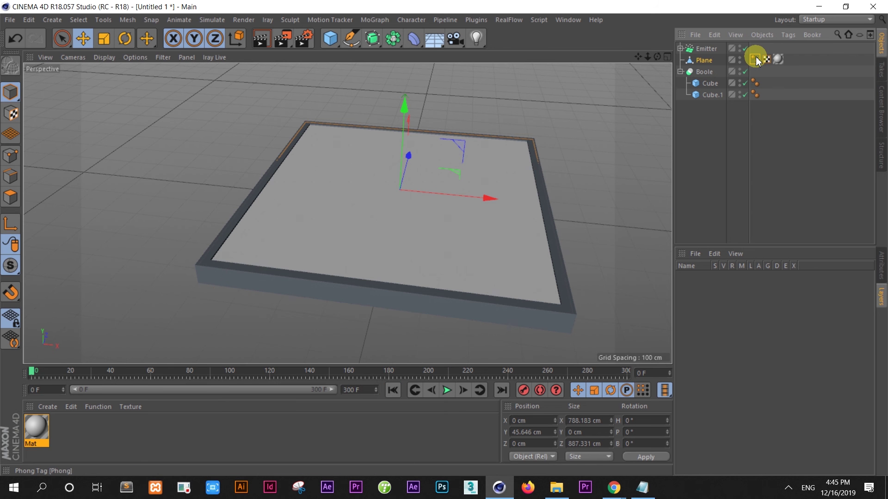
{"action": "key", "text": "Delete"}
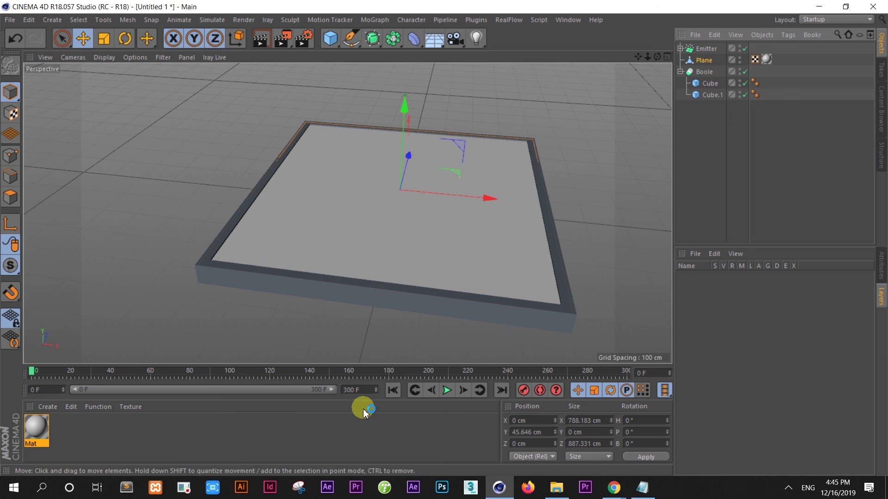
{"action": "left_click", "coordinate": [451, 391]}
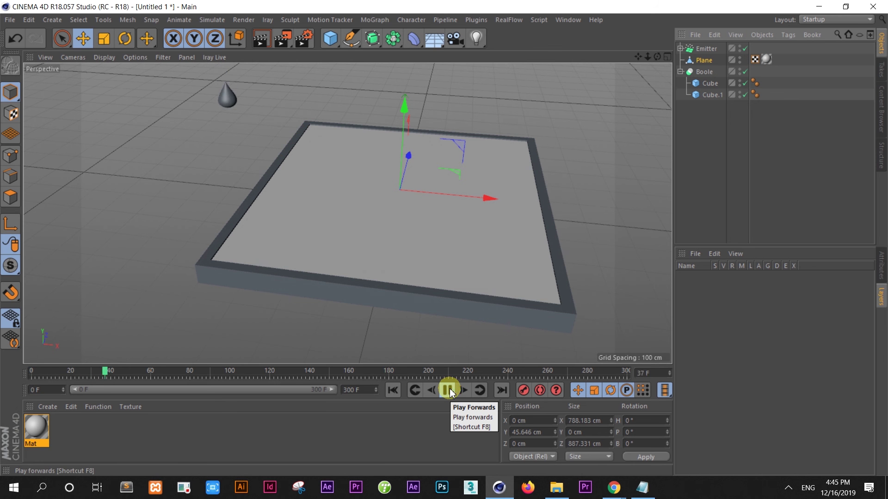
{"action": "left_click", "coordinate": [451, 392]}
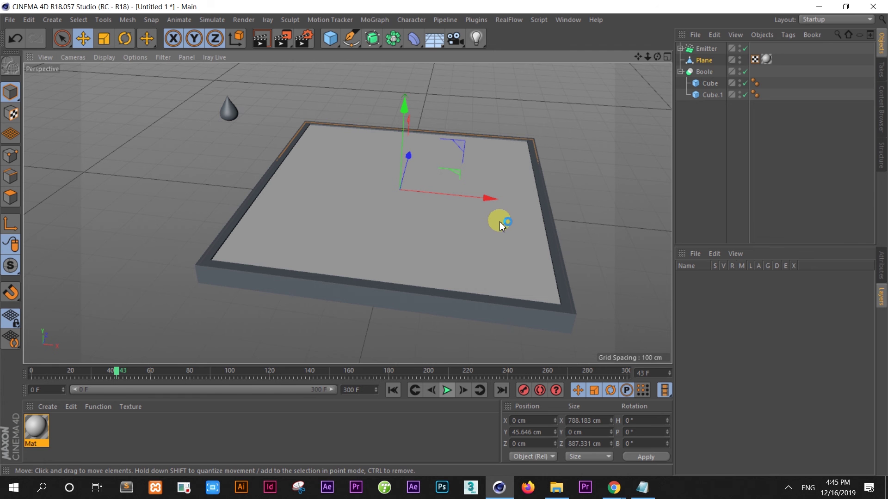
- Add a Collider Body tag to the plane, play to frame 193, and orbit closer to the tray
{"action": "right_click", "coordinate": [703, 61]}
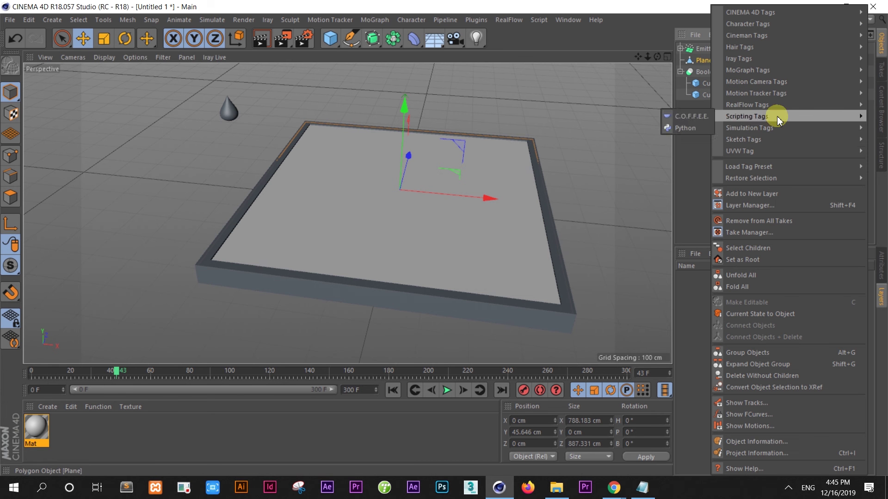
{"action": "mouse_move", "coordinate": [749, 127]}
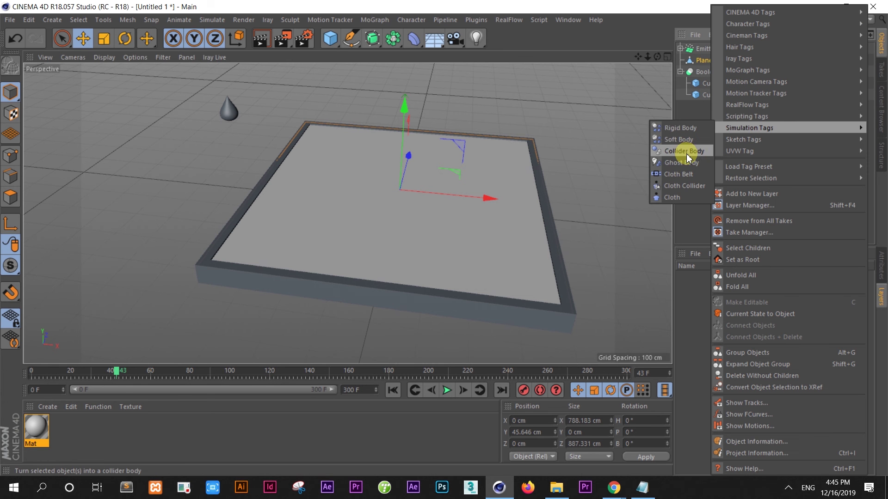
{"action": "left_click", "coordinate": [687, 154]}
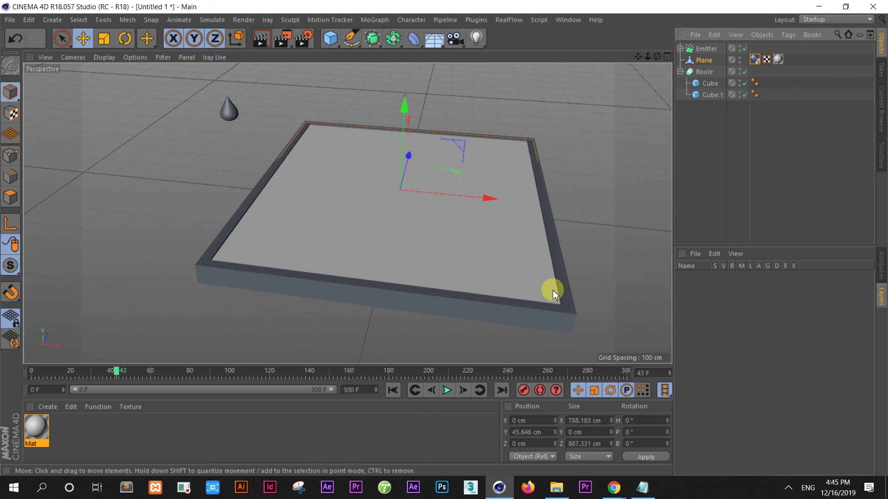
{"action": "left_click", "coordinate": [446, 391]}
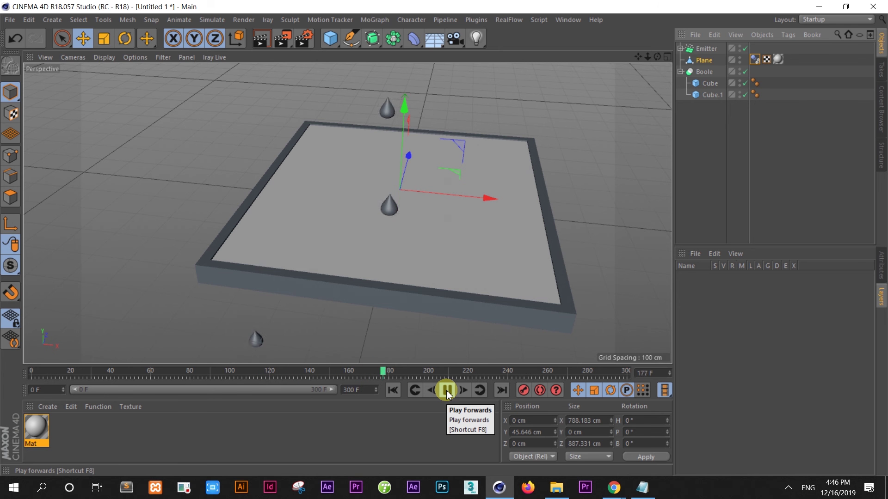
{"action": "left_click", "coordinate": [447, 392]}
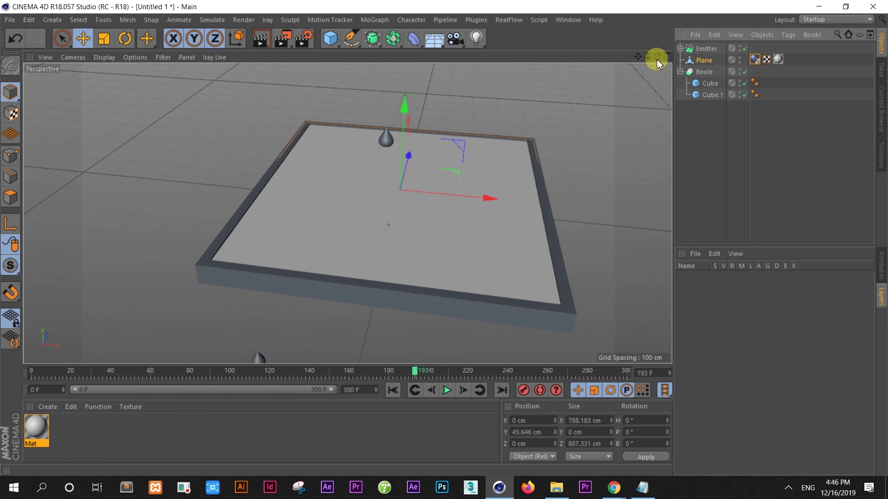
{"action": "left_click_drag", "start_coordinate": [657, 57], "coordinate": [638, 83]}
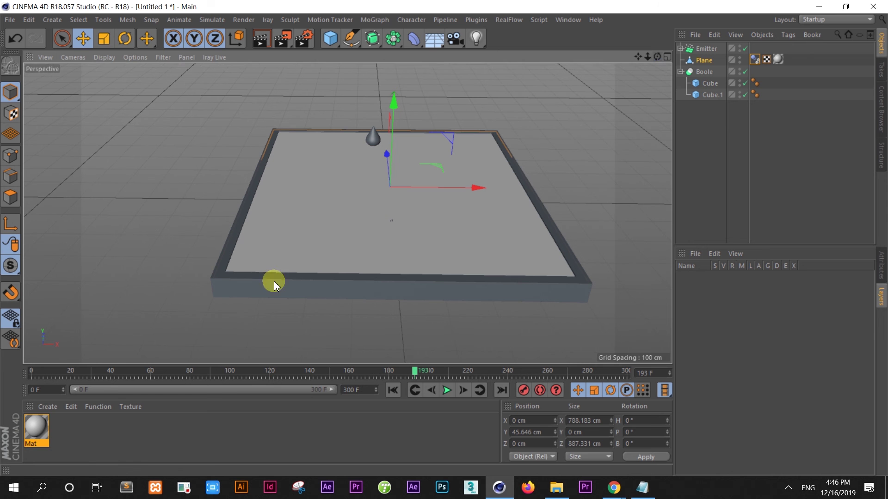
- Create a new material Mat.1 and set its colour to orange
{"action": "double_click", "coordinate": [92, 425]}
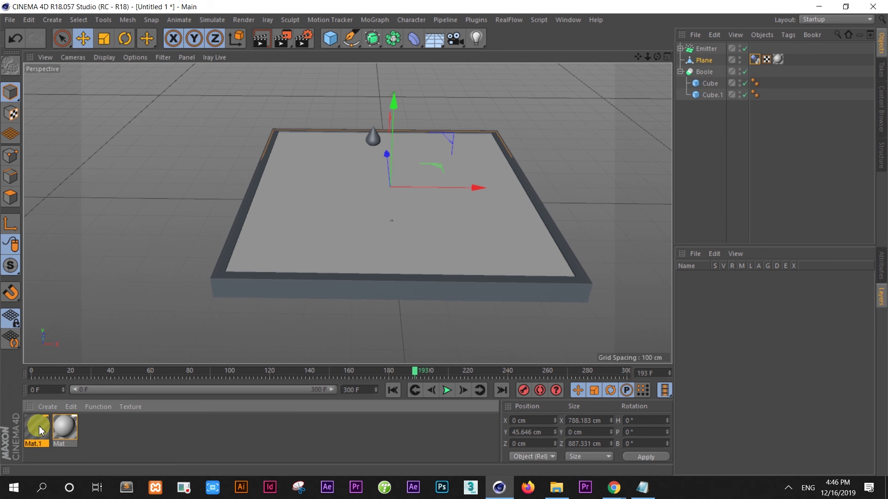
{"action": "double_click", "coordinate": [40, 429]}
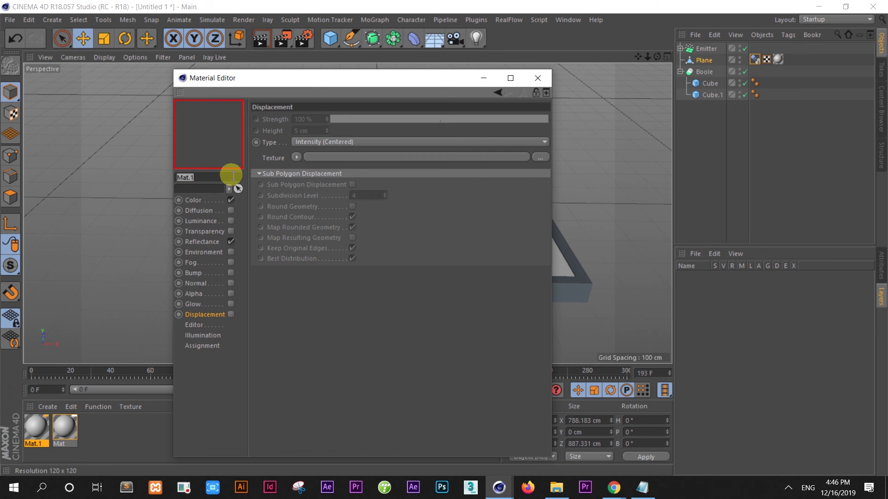
{"action": "left_click", "coordinate": [207, 203]}
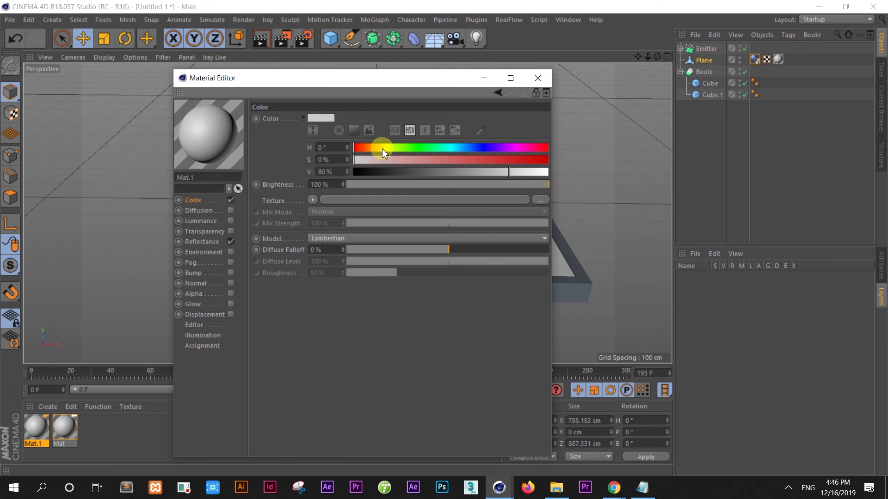
{"action": "left_click", "coordinate": [383, 148]}
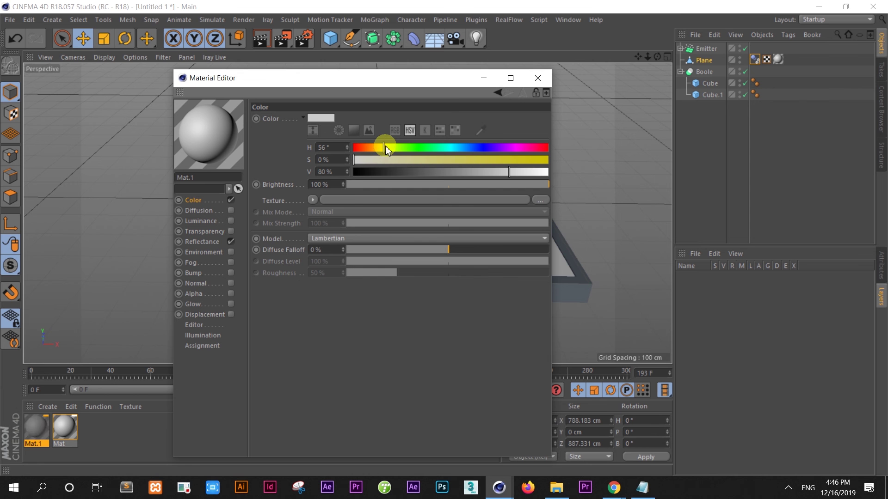
{"action": "left_click", "coordinate": [361, 153]}
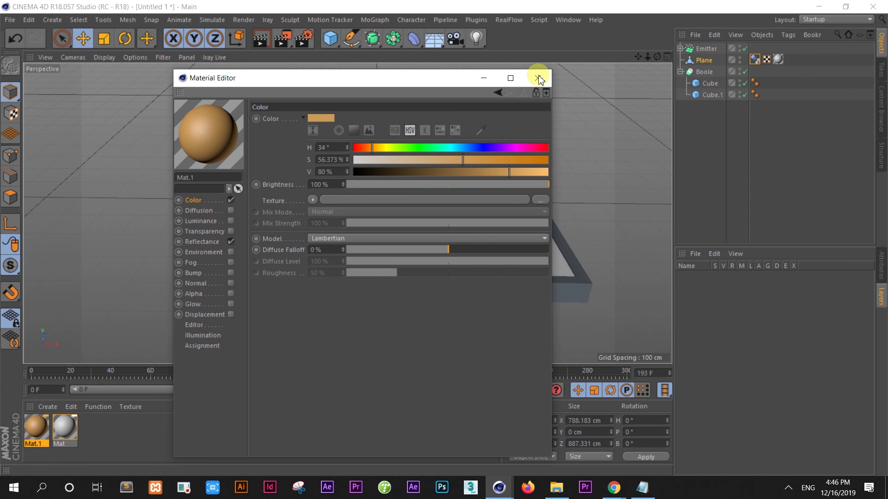
- Add a Phong reflection layer to Mat.1 with 13% global reflection and 7% specular
{"action": "left_click", "coordinate": [207, 242]}
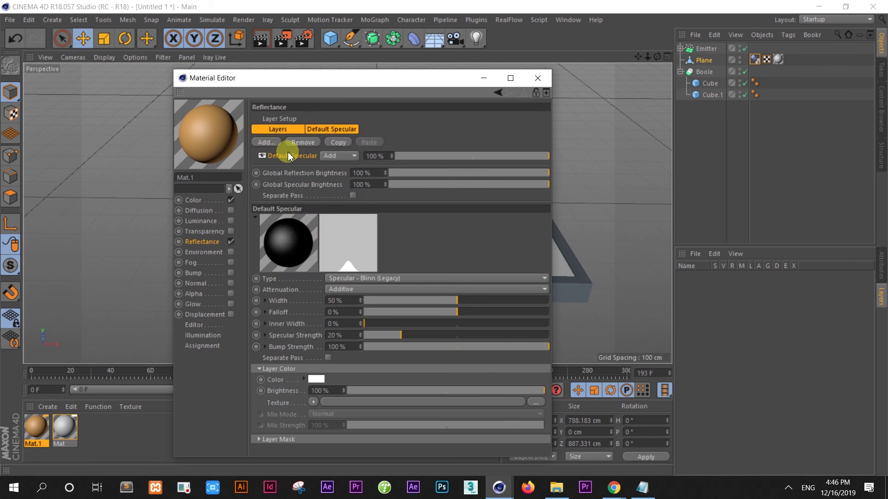
{"action": "left_click", "coordinate": [276, 142]}
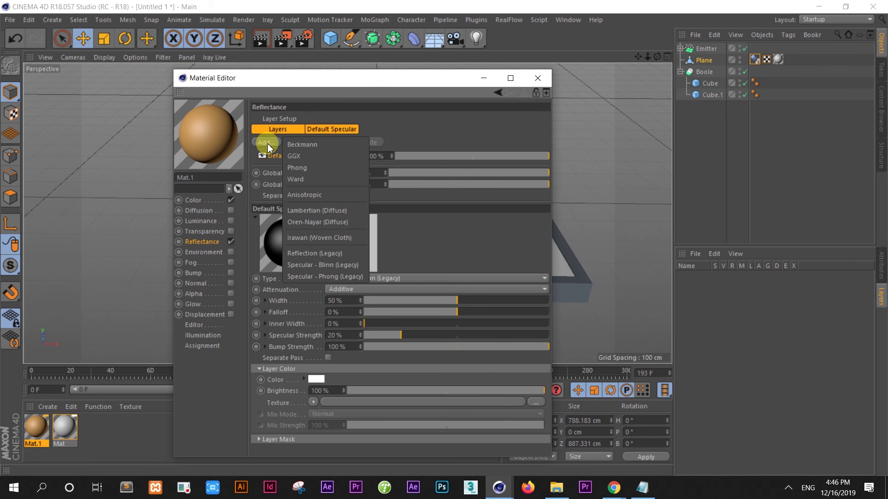
{"action": "left_click", "coordinate": [312, 168]}
{"action": "left_click", "coordinate": [409, 186]}
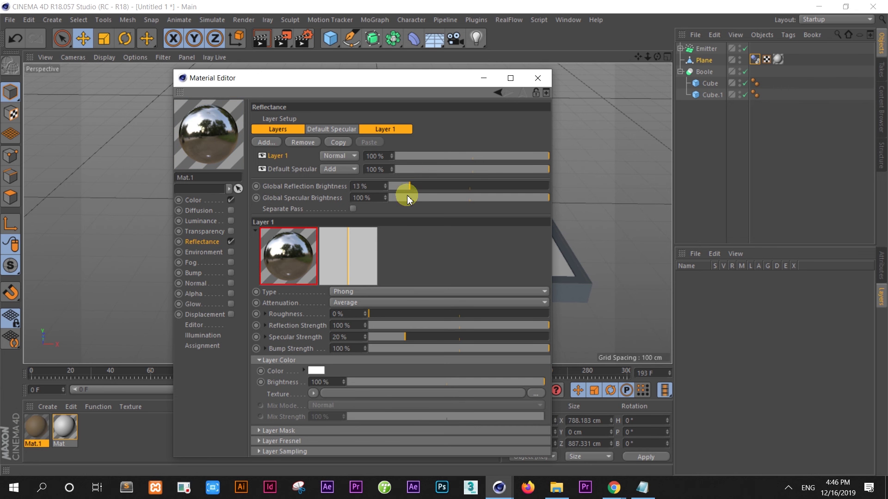
{"action": "left_click", "coordinate": [399, 198]}
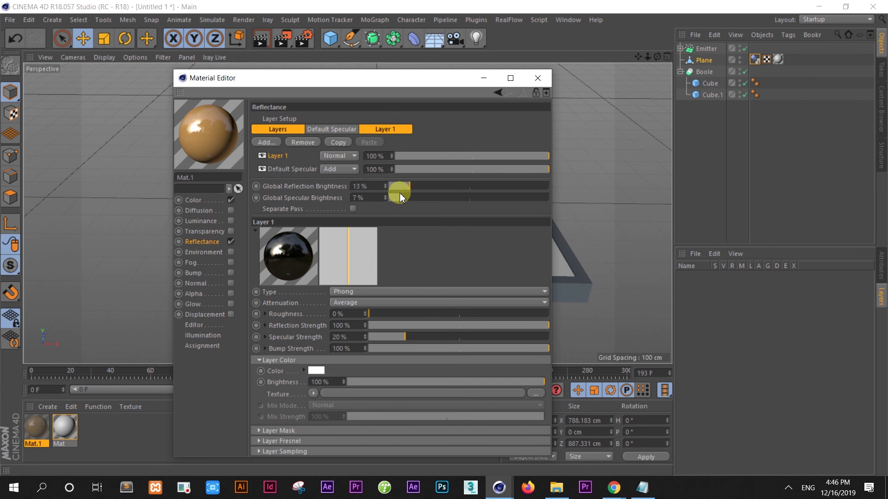
{"action": "left_click", "coordinate": [538, 77]}
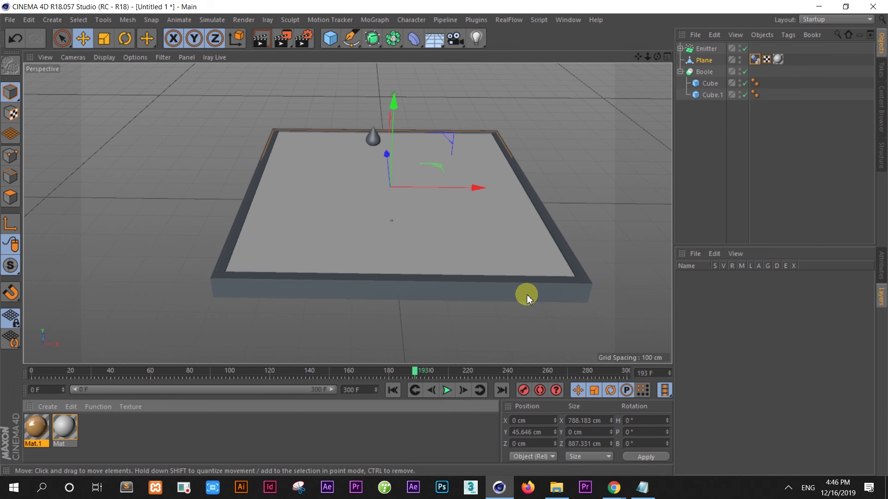
{"action": "left_click", "coordinate": [525, 293]}
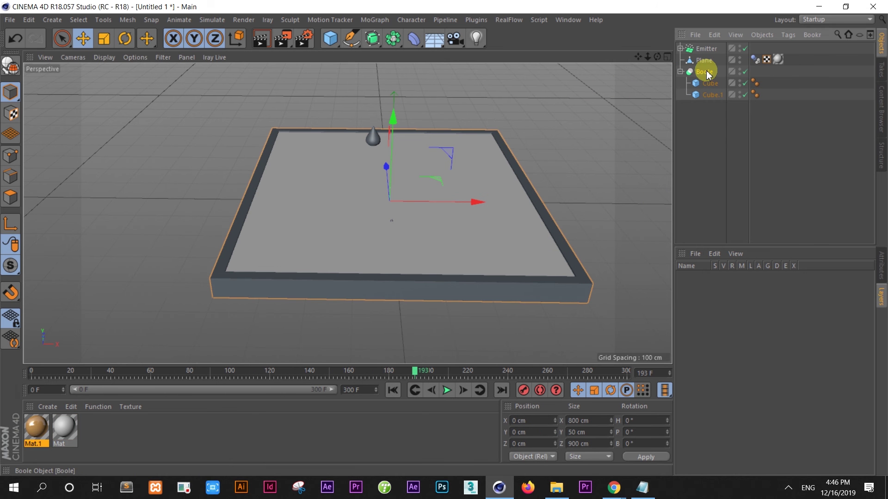
- Apply Mat.1 to the Boole tray frame and zoom the viewport to inspect the orange rim
{"action": "right_click", "coordinate": [39, 434]}
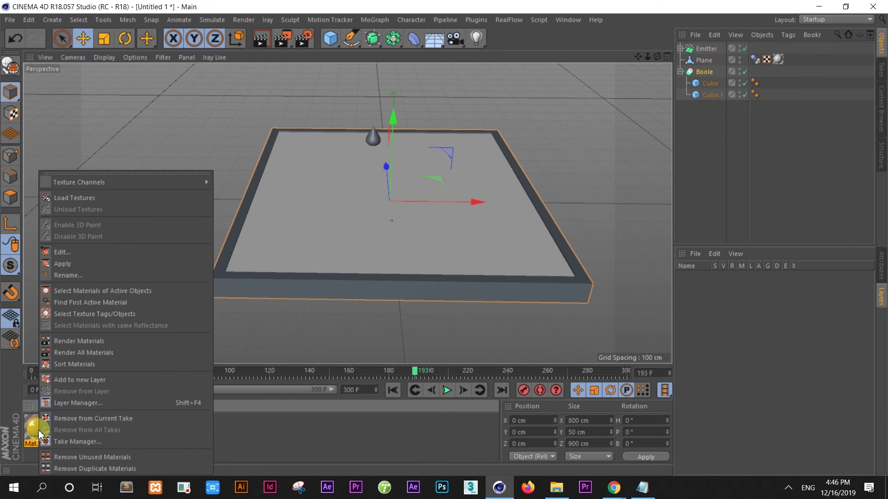
{"action": "left_click", "coordinate": [74, 263]}
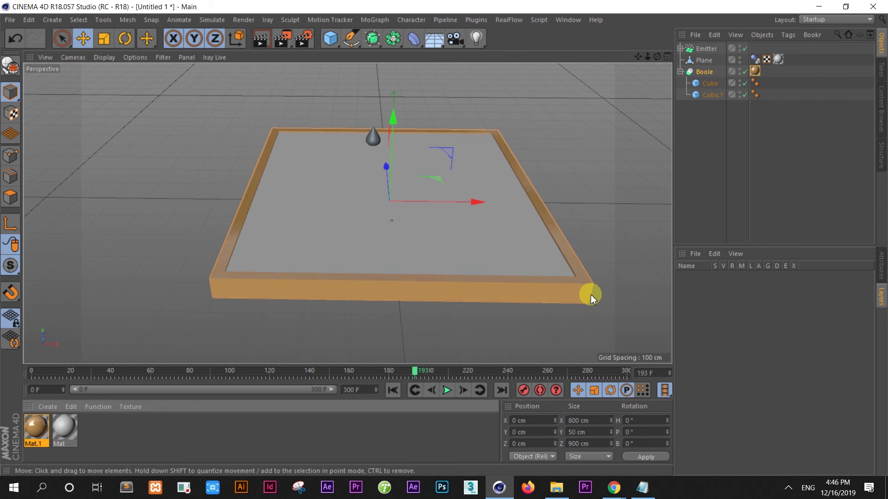
{"action": "scroll", "coordinate": [590, 299], "scroll_direction": "up", "scroll_amount": 2}
{"action": "scroll", "coordinate": [575, 272], "scroll_direction": "up", "scroll_amount": 2}
{"action": "scroll", "coordinate": [577, 278], "scroll_direction": "up", "scroll_amount": 1}
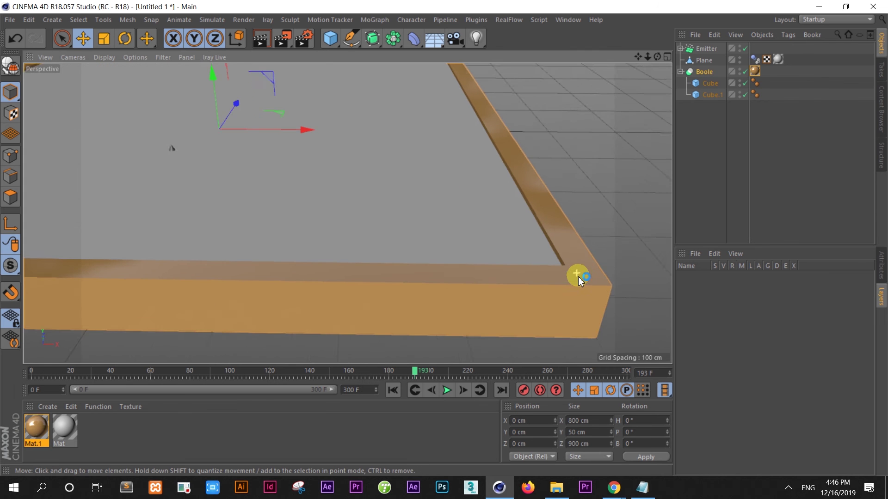
{"action": "scroll", "coordinate": [578, 279], "scroll_direction": "up", "scroll_amount": 1}
{"action": "scroll", "coordinate": [578, 279], "scroll_direction": "up", "scroll_amount": 1}
{"action": "scroll", "coordinate": [482, 227], "scroll_direction": "up", "scroll_amount": 2}
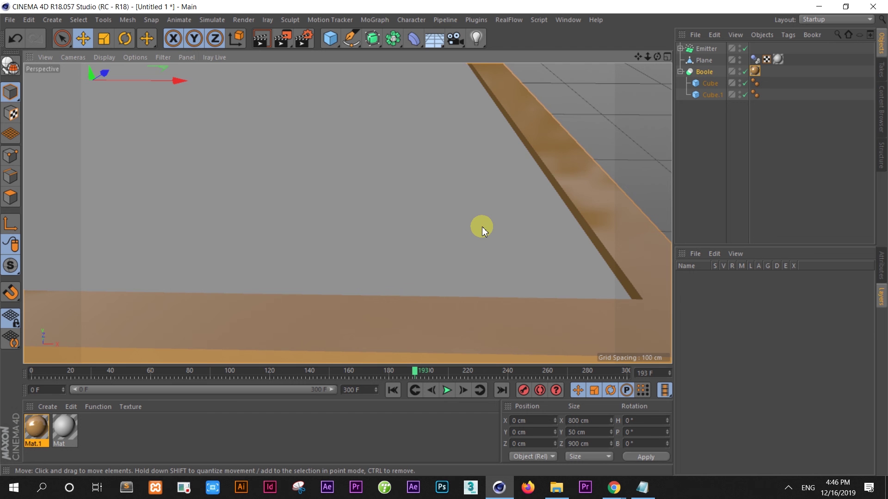
{"action": "scroll", "coordinate": [481, 227], "scroll_direction": "down", "scroll_amount": 2}
{"action": "scroll", "coordinate": [482, 227], "scroll_direction": "down", "scroll_amount": 2}
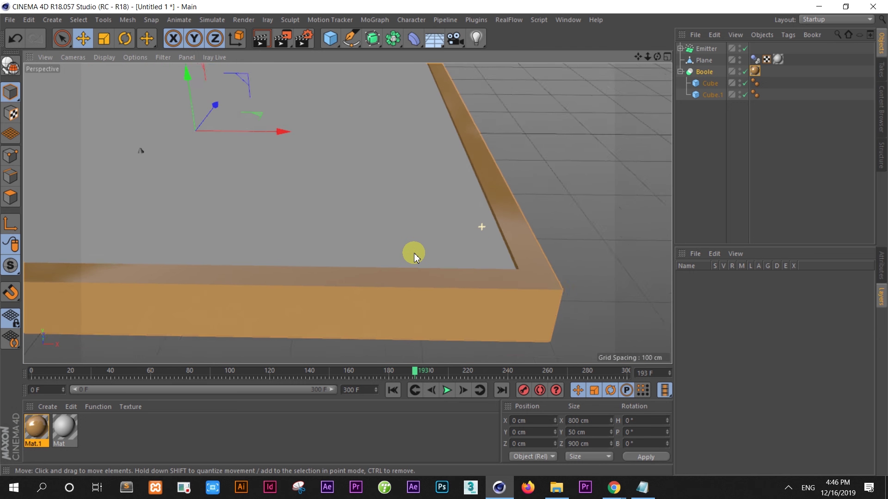
{"action": "scroll", "coordinate": [415, 257], "scroll_direction": "down", "scroll_amount": 2}
{"action": "scroll", "coordinate": [411, 245], "scroll_direction": "down", "scroll_amount": 2}
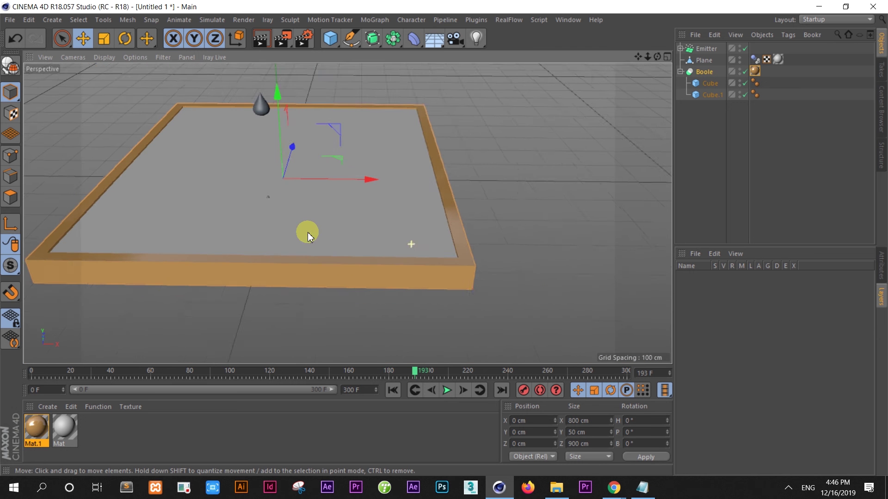
{"action": "scroll", "coordinate": [68, 199], "scroll_direction": "up", "scroll_amount": 1}
{"action": "scroll", "coordinate": [79, 199], "scroll_direction": "up", "scroll_amount": 2}
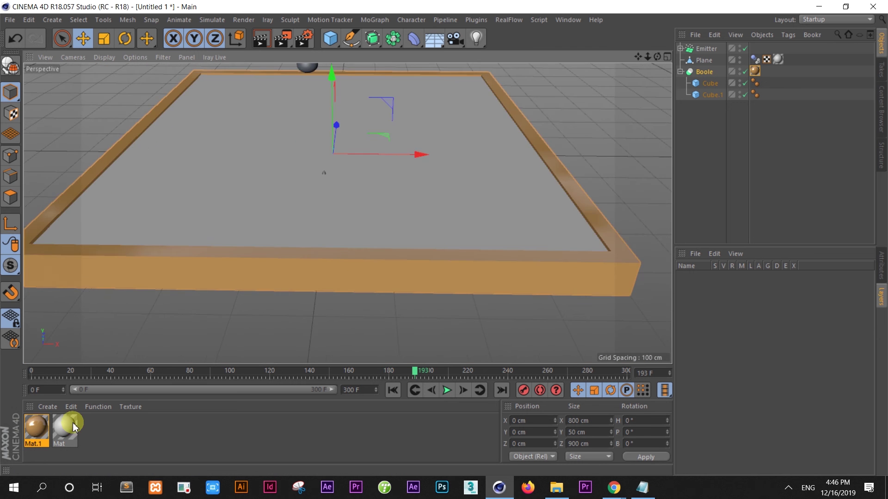
- Enable the Mat material's transparency with a refraction value of 0.9
{"action": "double_click", "coordinate": [65, 427]}
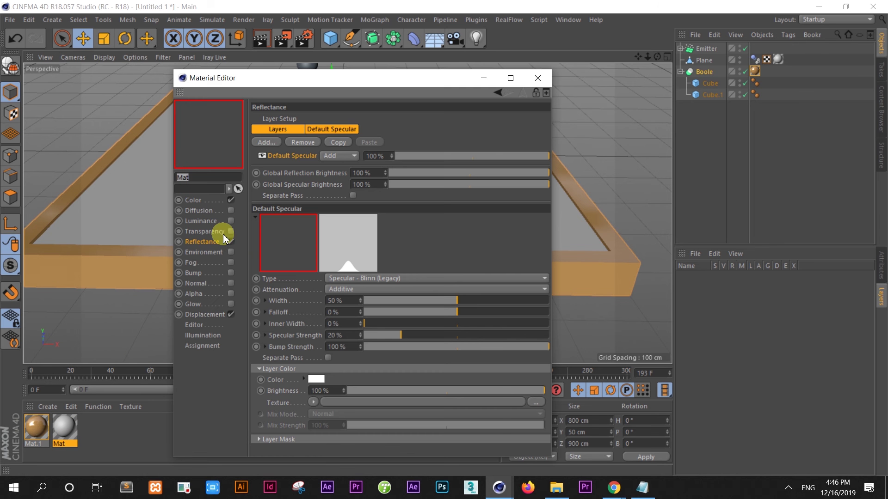
{"action": "left_click", "coordinate": [213, 232]}
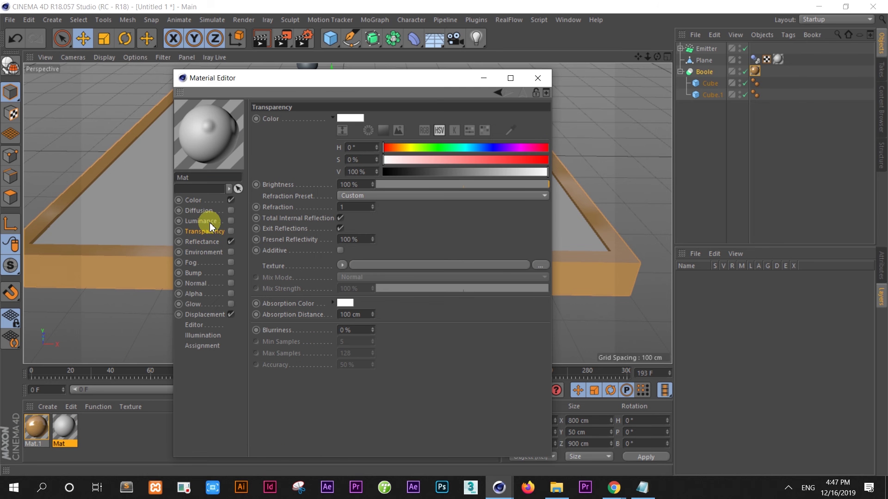
{"action": "left_click", "coordinate": [209, 222]}
{"action": "left_click", "coordinate": [229, 232]}
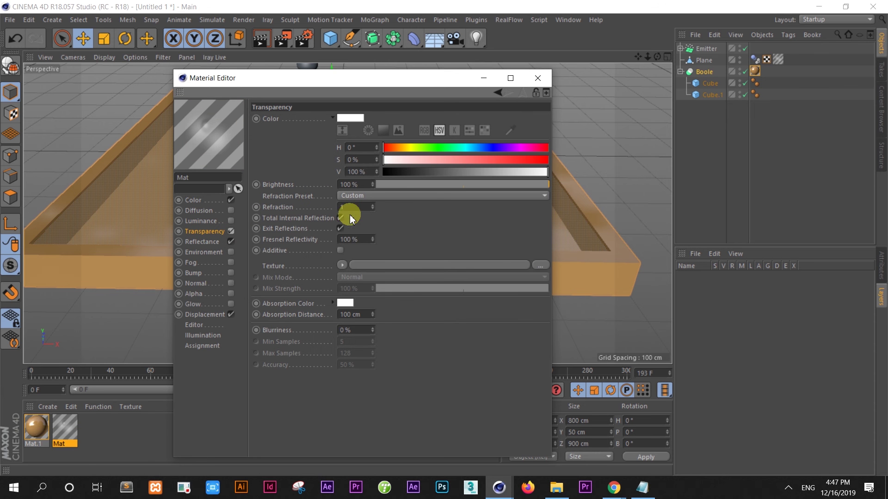
{"action": "left_click", "coordinate": [373, 209]}
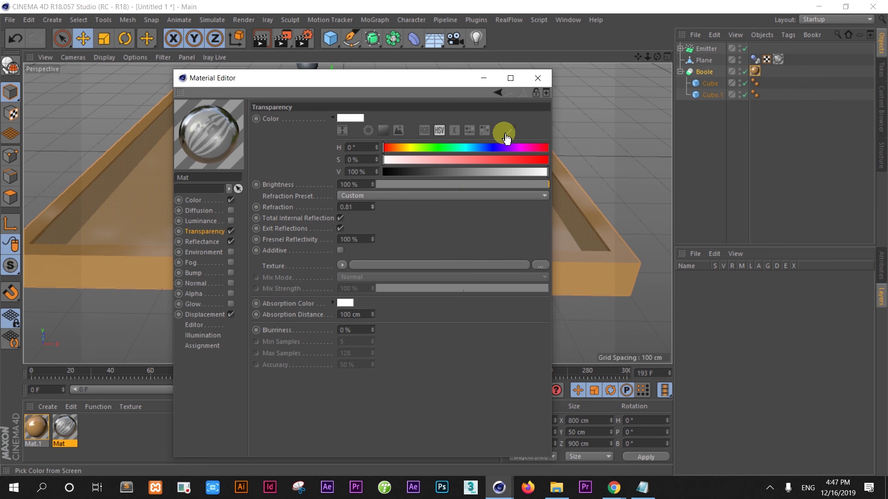
{"action": "left_click", "coordinate": [373, 206]}
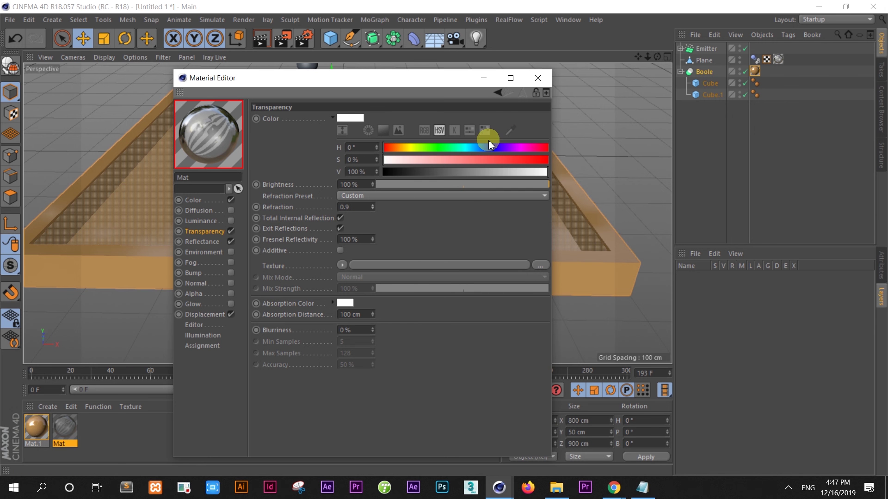
- Tint the Mat transparency blue with saturation pushed to 97%
{"action": "left_click", "coordinate": [510, 130]}
{"action": "left_click", "coordinate": [474, 148]}
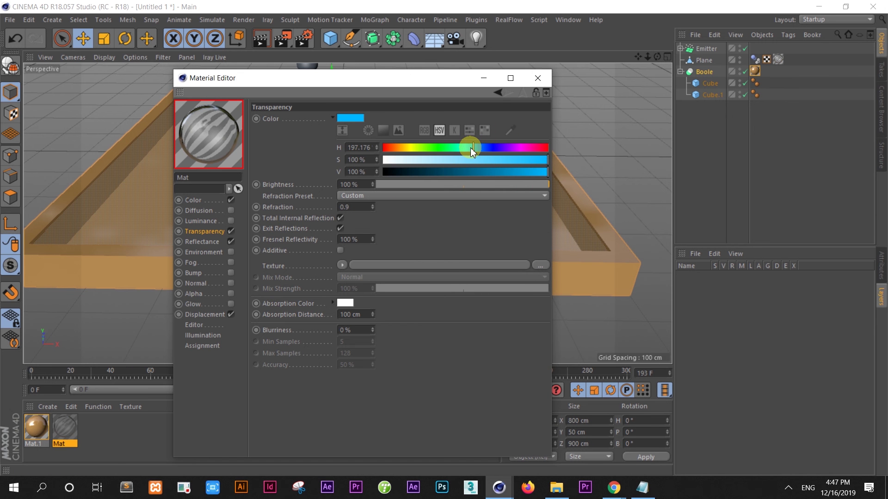
{"action": "left_click", "coordinate": [477, 160]}
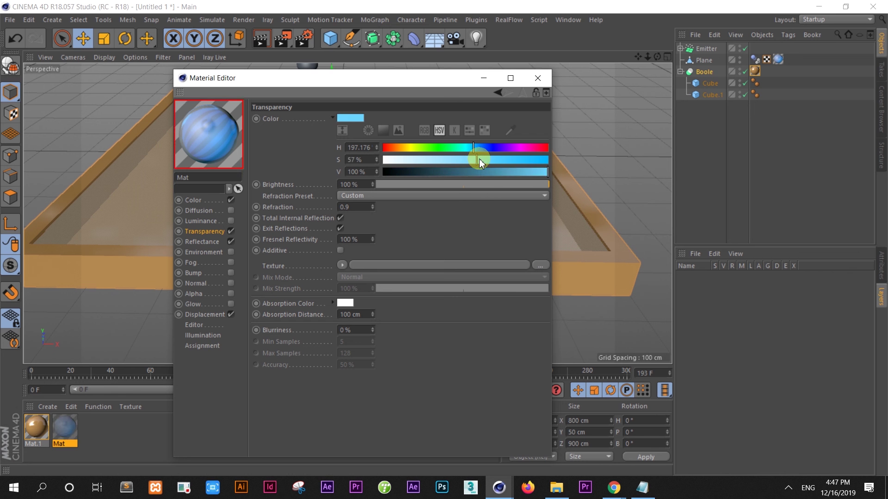
{"action": "left_click", "coordinate": [540, 159]}
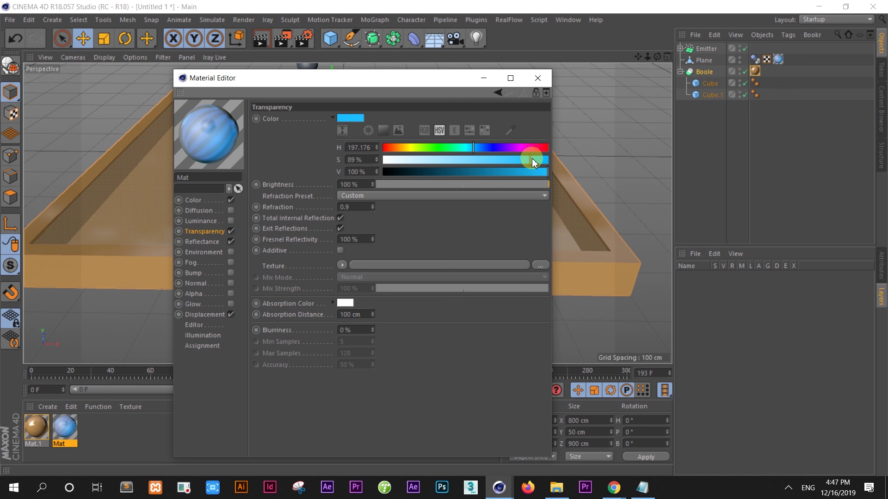
{"action": "left_click_drag", "start_coordinate": [541, 160], "coordinate": [543, 160]}
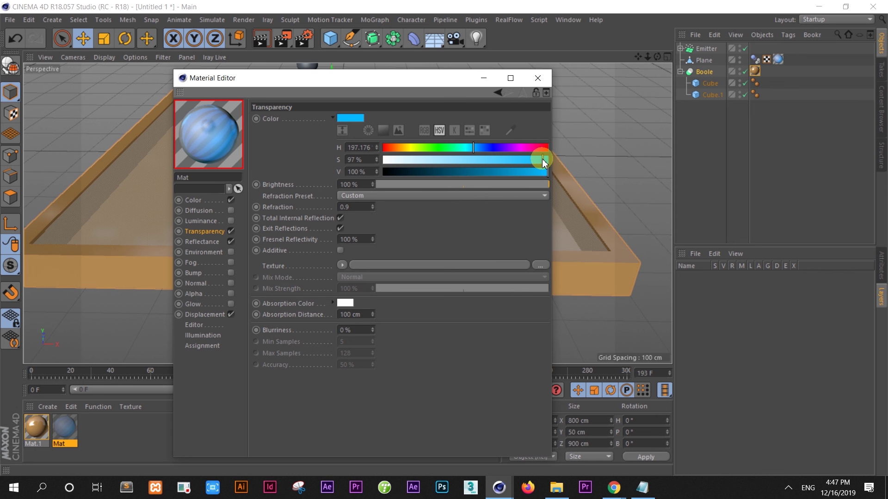
- Close the Material Editor and replay the drop animation from the start to frame 133
{"action": "left_click", "coordinate": [538, 78]}
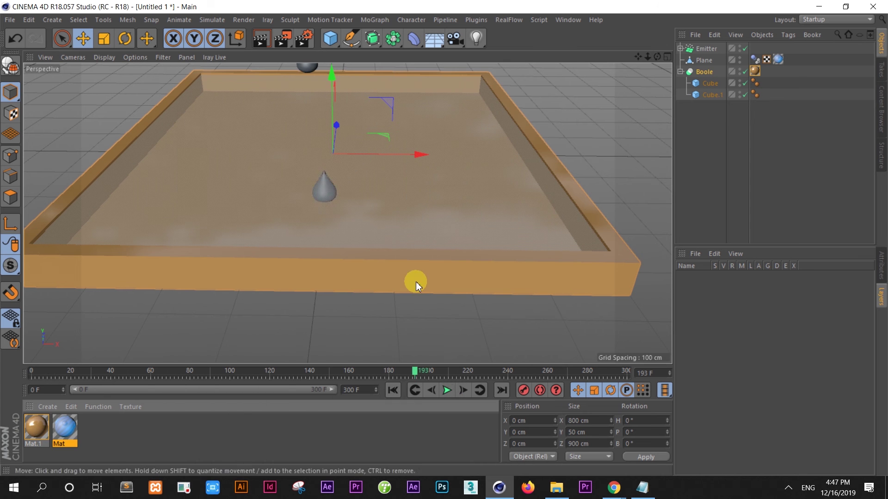
{"action": "left_click", "coordinate": [396, 393]}
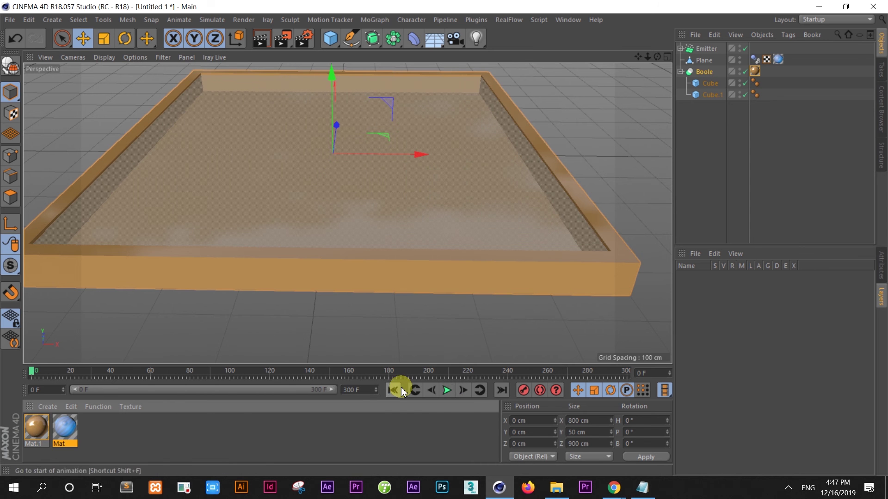
{"action": "left_click", "coordinate": [448, 391]}
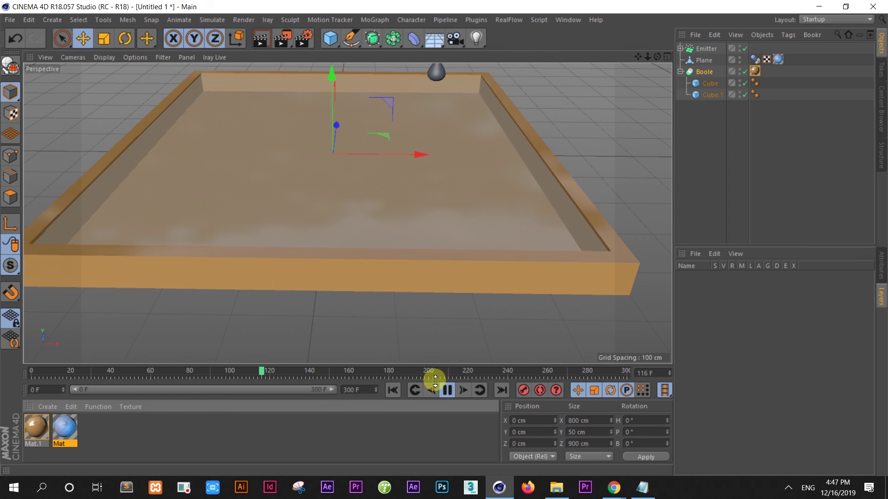
{"action": "left_click", "coordinate": [447, 390]}
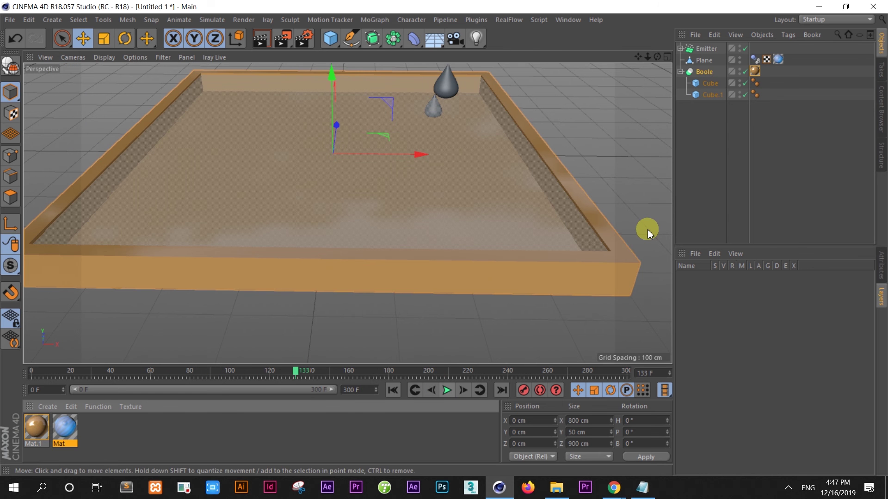
- Add a dynamics body tag to Boole and replay the drops from the start to frame 198
{"action": "right_click", "coordinate": [712, 77]}
{"action": "mouse_move", "coordinate": [749, 128]}
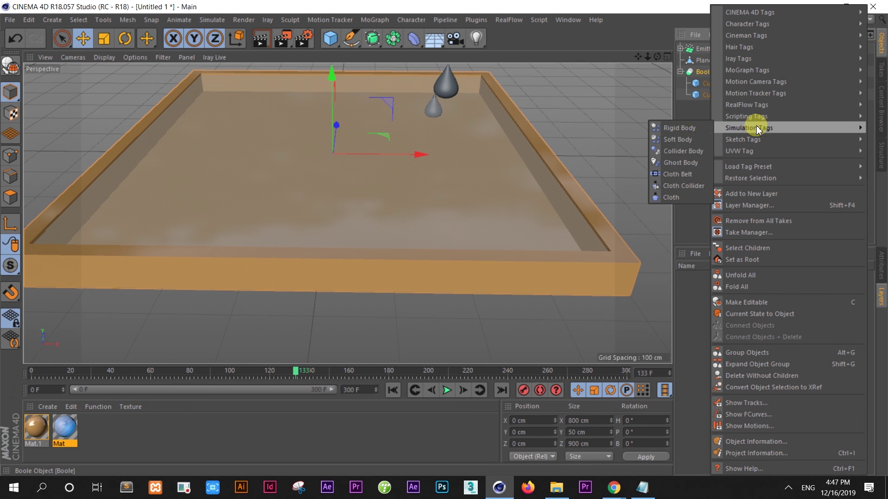
{"action": "left_click", "coordinate": [691, 153]}
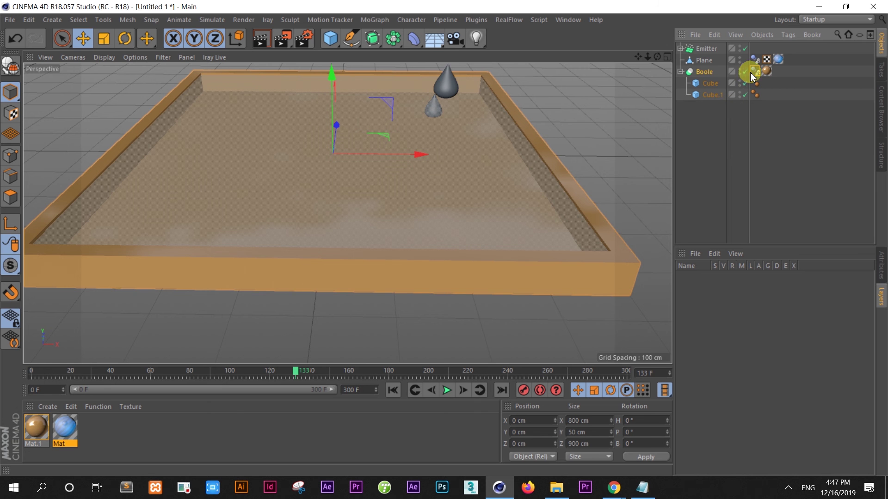
{"action": "left_click", "coordinate": [392, 389]}
{"action": "left_click", "coordinate": [447, 389]}
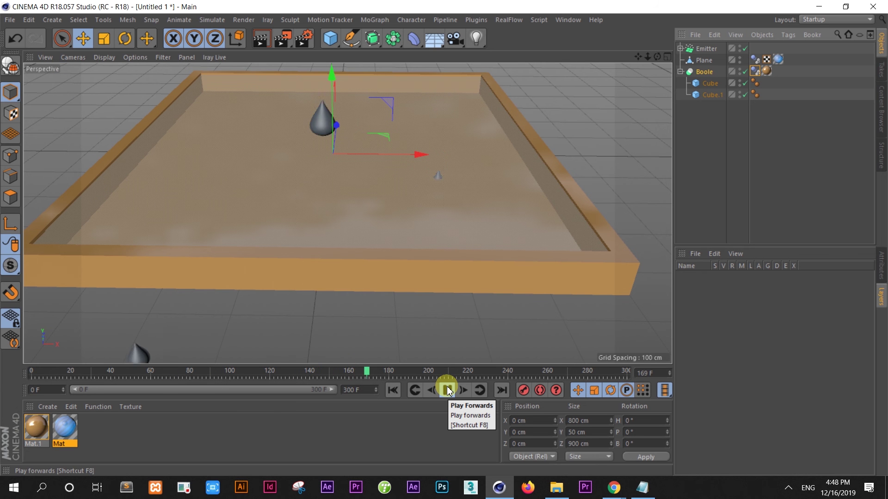
{"action": "left_click", "coordinate": [447, 390]}
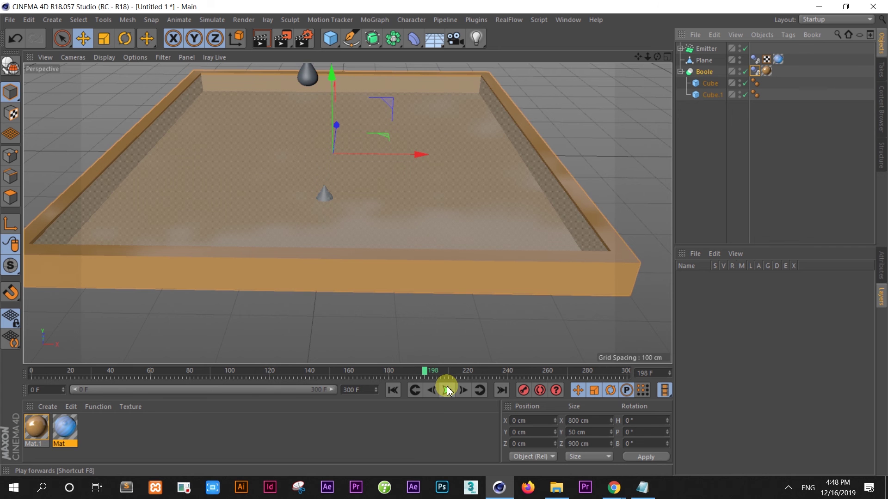
{"action": "scroll", "coordinate": [290, 148], "scroll_direction": "up", "scroll_amount": 5}
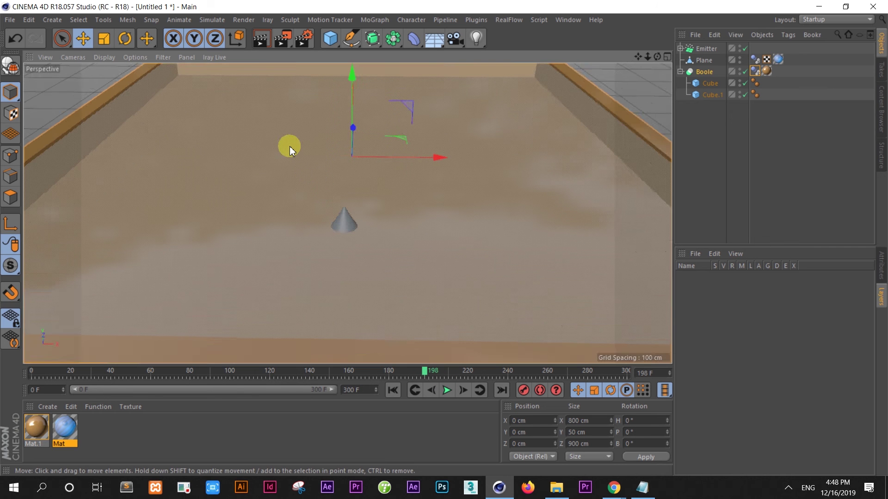
- Remove the dynamics body tag from the Boole object
{"action": "scroll", "coordinate": [289, 146], "scroll_direction": "down", "scroll_amount": 1}
{"action": "left_click", "coordinate": [709, 85]}
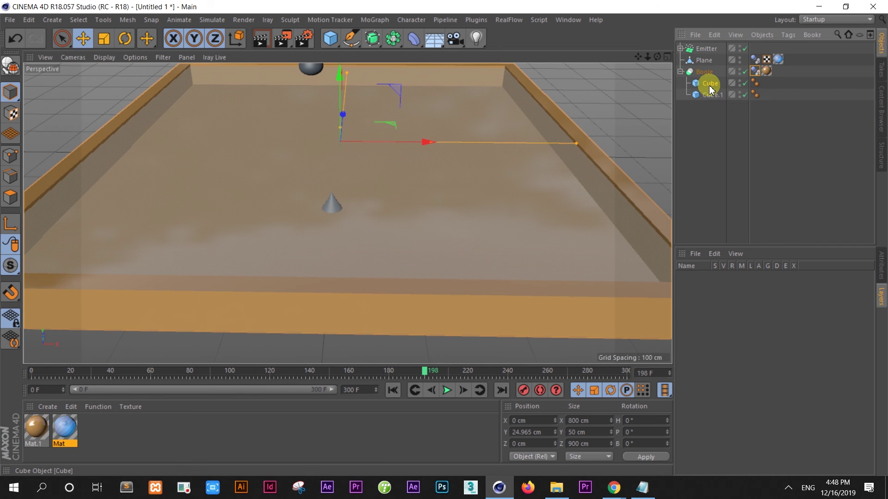
{"action": "left_click", "coordinate": [757, 73]}
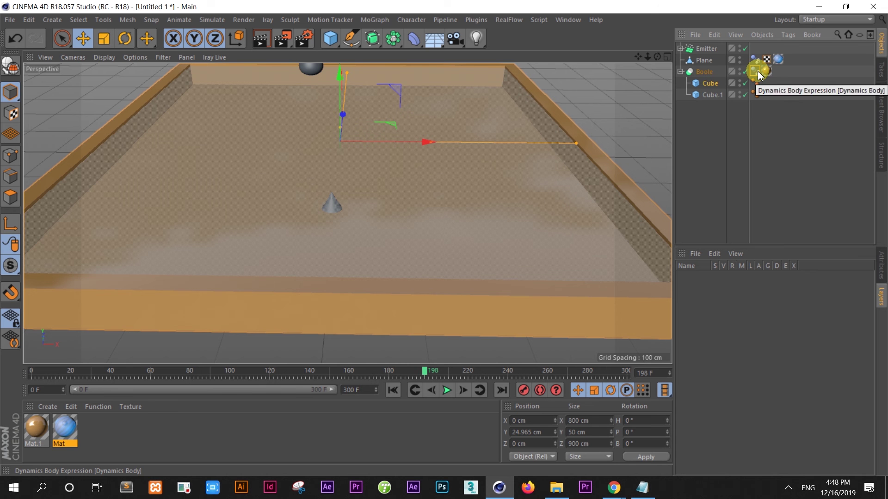
{"action": "left_click", "coordinate": [758, 74]}
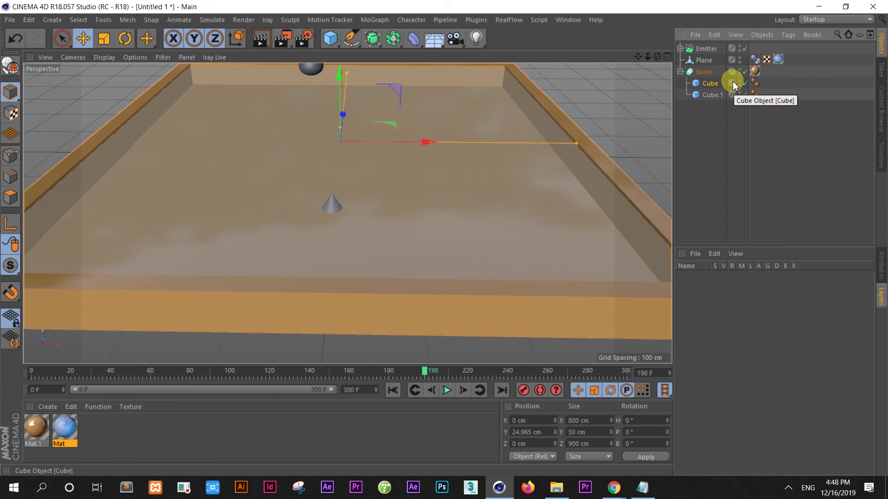
- Add a Collider Body tag to the Cube and test-play the simulation
{"action": "right_click", "coordinate": [706, 84]}
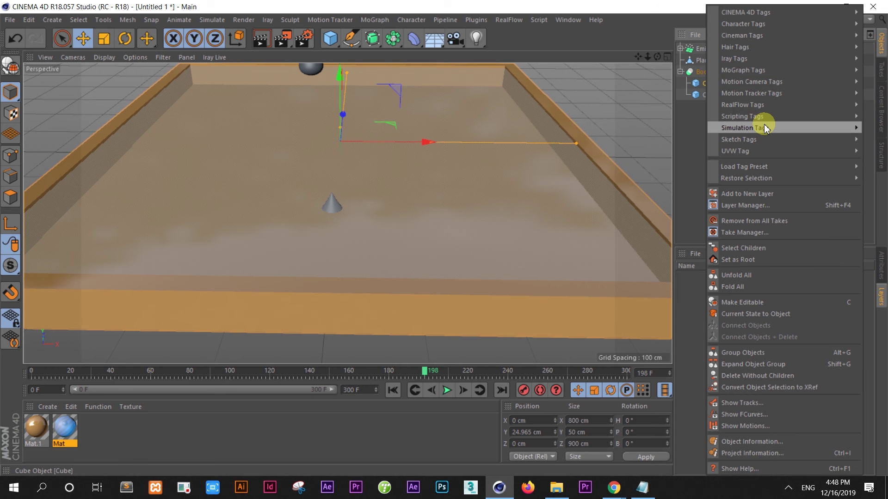
{"action": "mouse_move", "coordinate": [744, 128]}
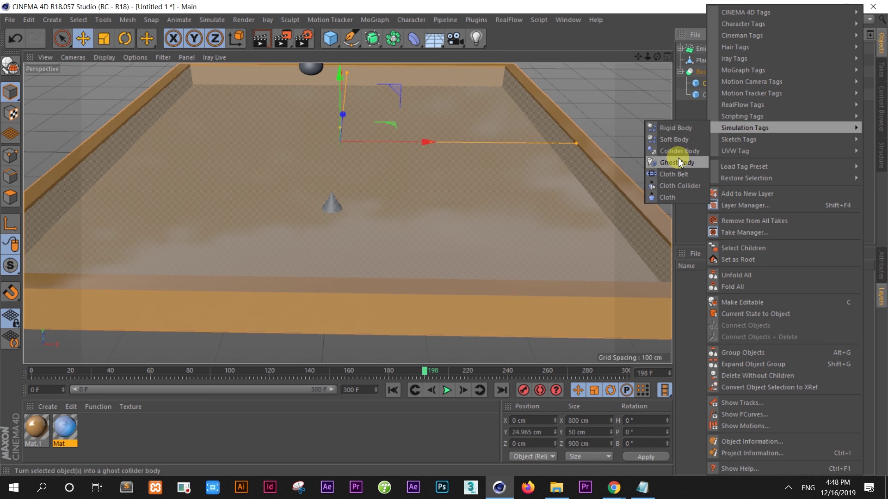
{"action": "left_click", "coordinate": [684, 151]}
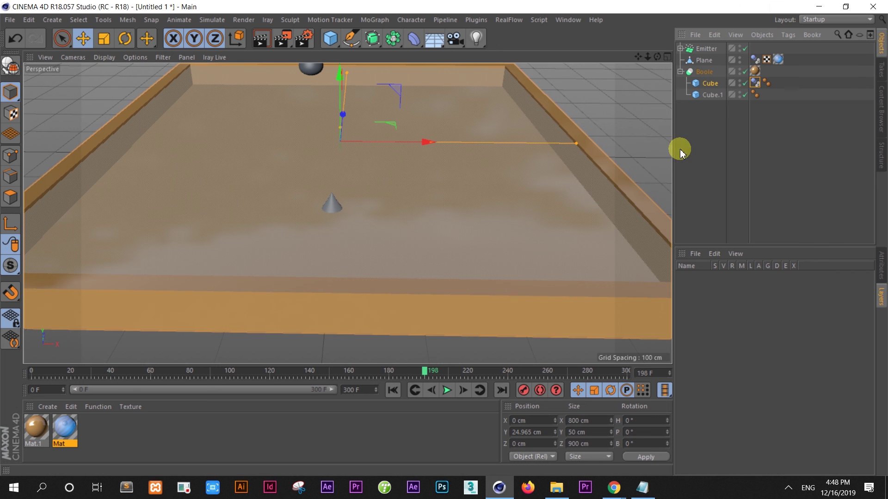
{"action": "left_click", "coordinate": [446, 391]}
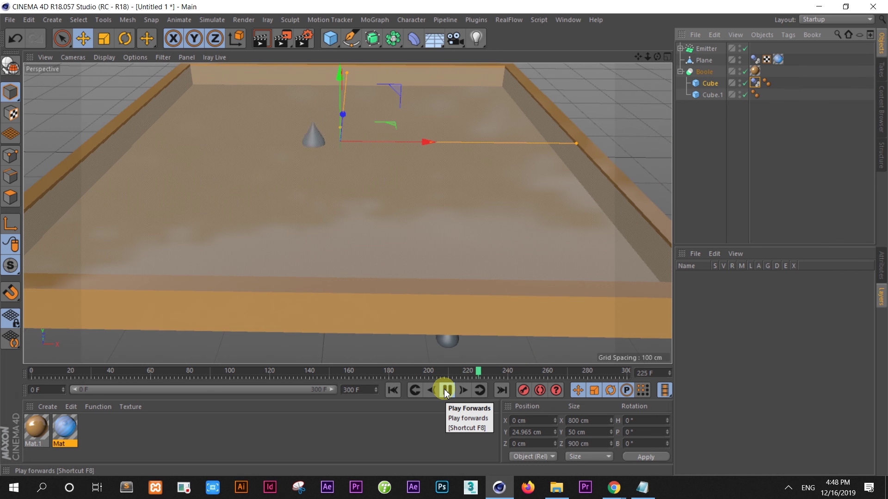
{"action": "left_click", "coordinate": [446, 391]}
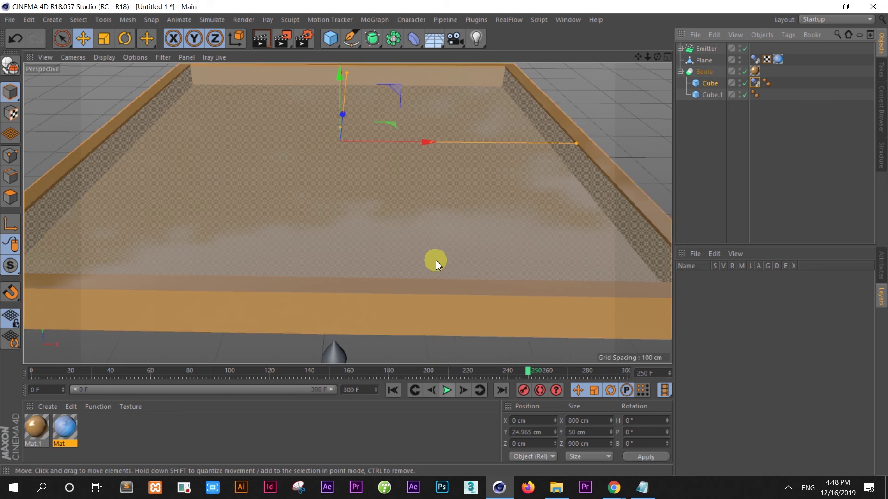
- Orbit to view the whole tray and replay the simulation from frame 0
{"action": "scroll", "coordinate": [435, 254], "scroll_direction": "down", "scroll_amount": 3}
{"action": "scroll", "coordinate": [435, 254], "scroll_direction": "down", "scroll_amount": 1}
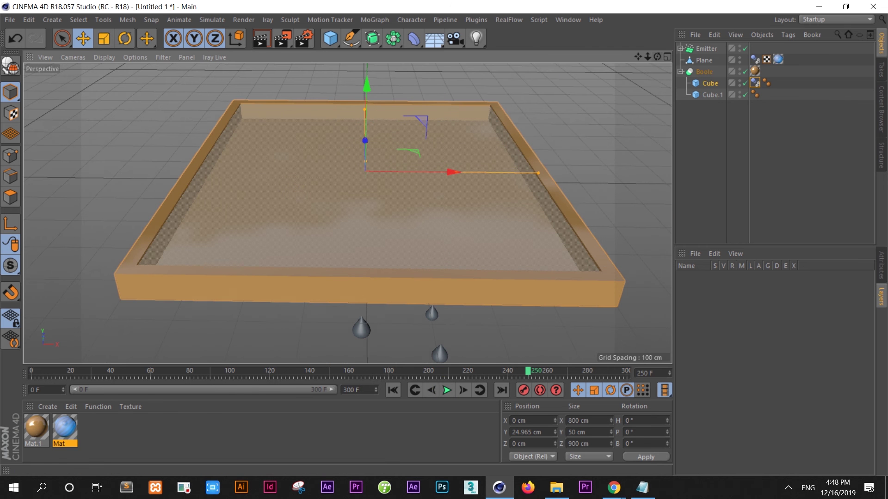
{"action": "mouse_move", "coordinate": [657, 56]}
{"action": "left_mouse_down"}
{"action": "mouse_move", "coordinate": [578, 83]}
{"action": "mouse_move", "coordinate": [554, 73]}
{"action": "left_mouse_up"}
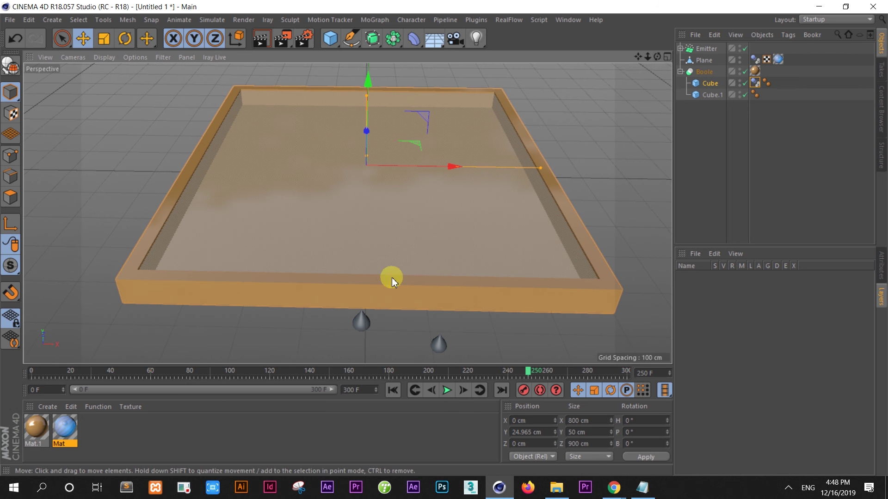
{"action": "left_click", "coordinate": [353, 373]}
{"action": "left_click", "coordinate": [394, 390]}
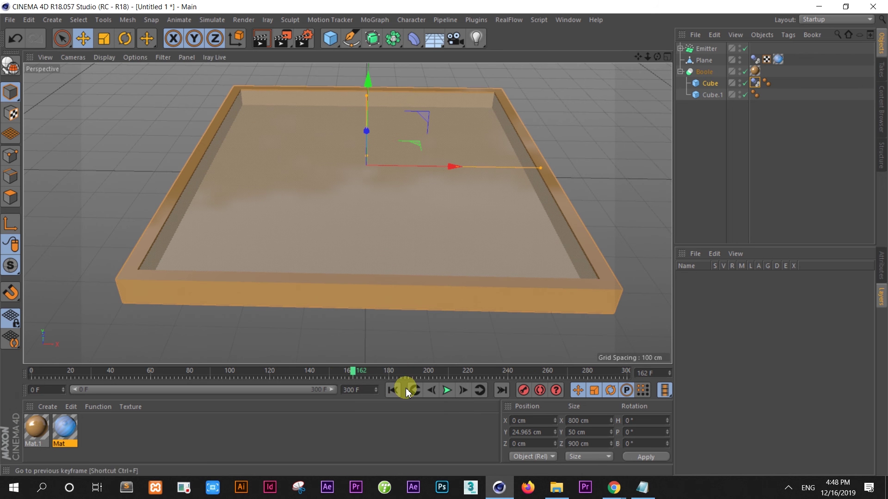
{"action": "left_click", "coordinate": [441, 391]}
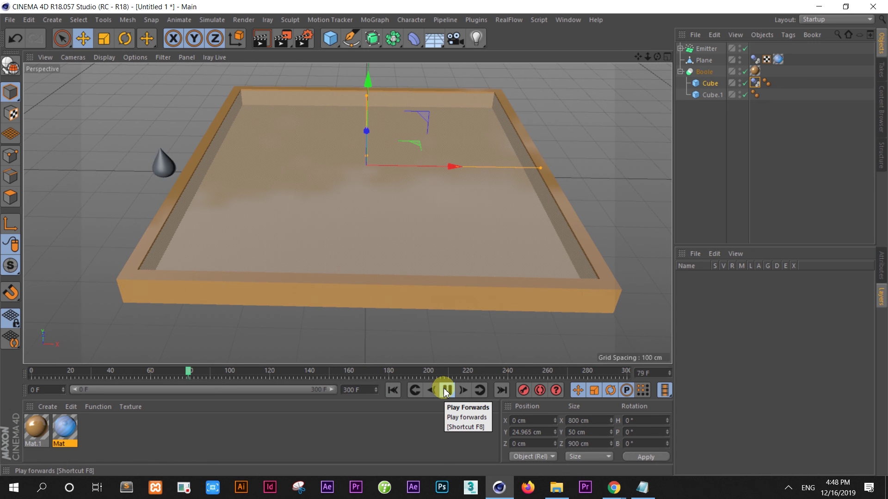
{"action": "left_click", "coordinate": [446, 390]}
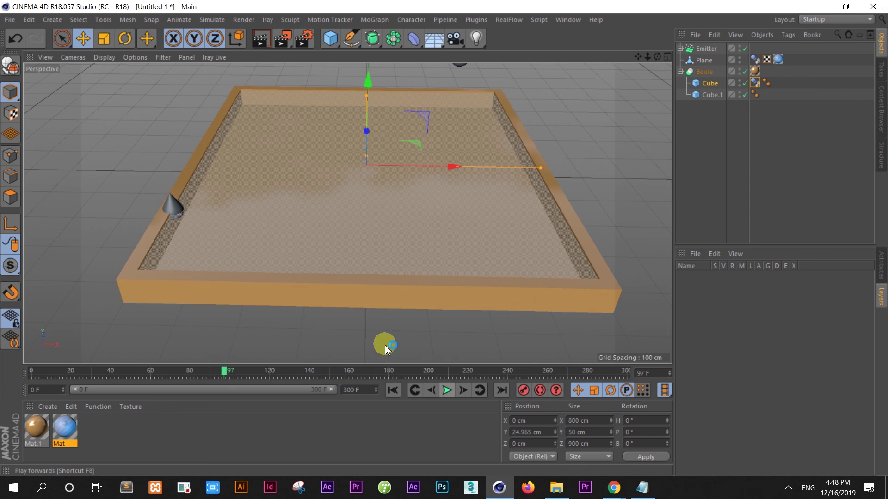
{"action": "left_click", "coordinate": [264, 43]}
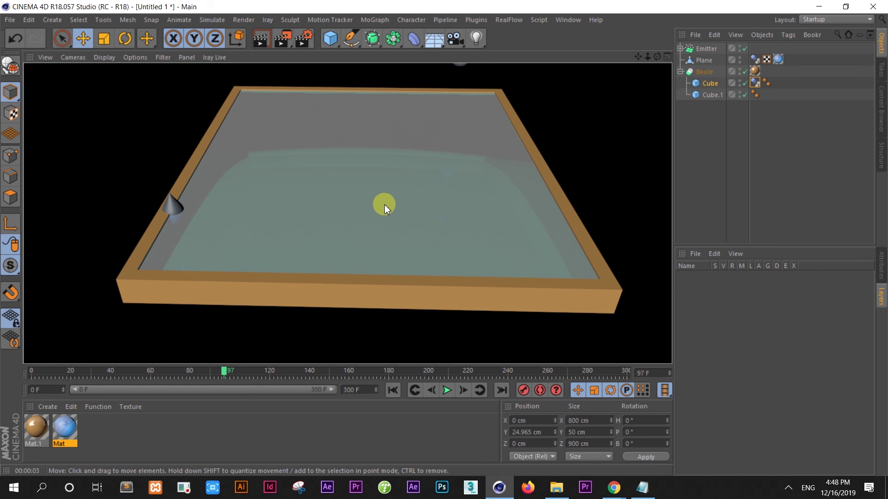
{"action": "left_click", "coordinate": [585, 147]}
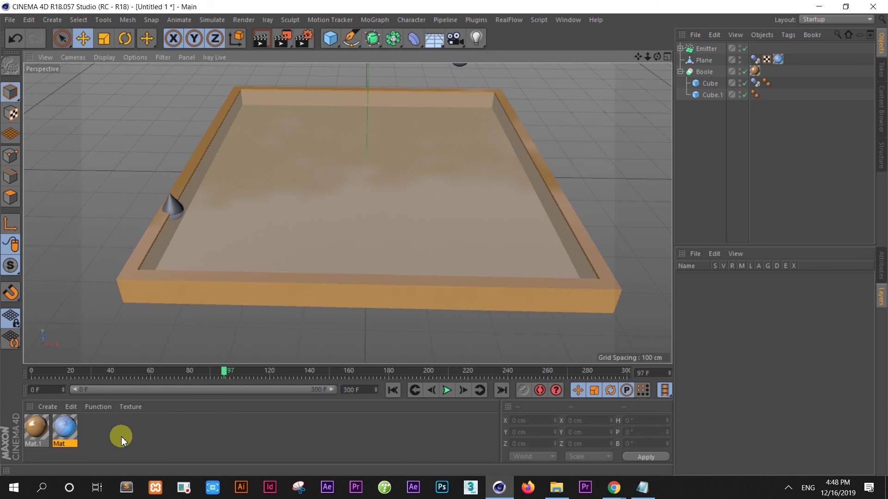
- Create a new Mat.2 material with a warm off-white colour sampled from the screen at 100% brightness
{"action": "double_click", "coordinate": [108, 428]}
{"action": "double_click", "coordinate": [32, 423]}
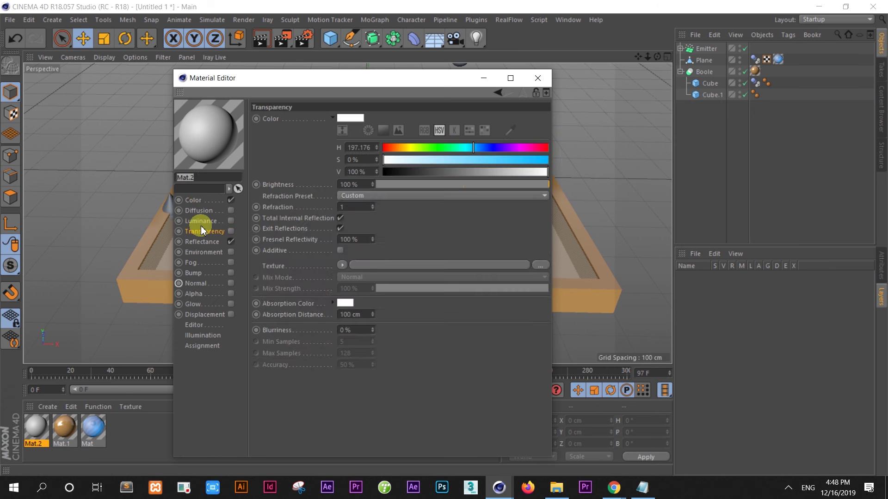
{"action": "left_click", "coordinate": [196, 200]}
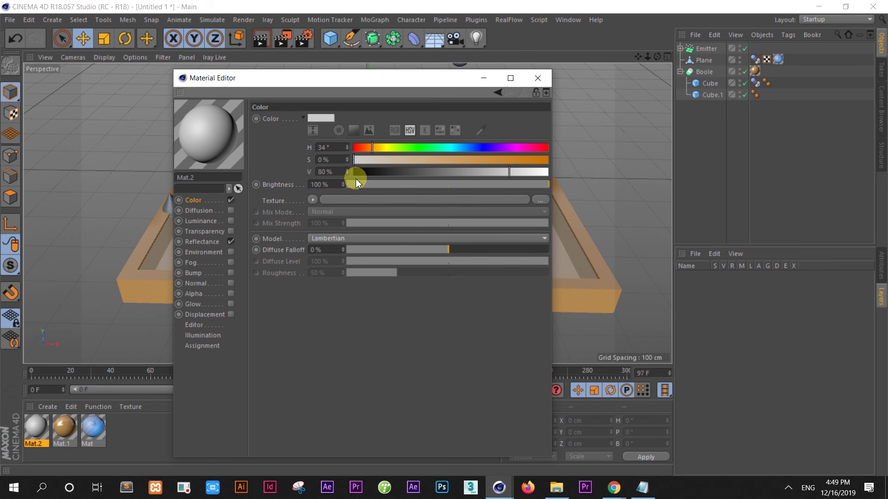
{"action": "left_click", "coordinate": [479, 134]}
{"action": "left_click", "coordinate": [543, 172]}
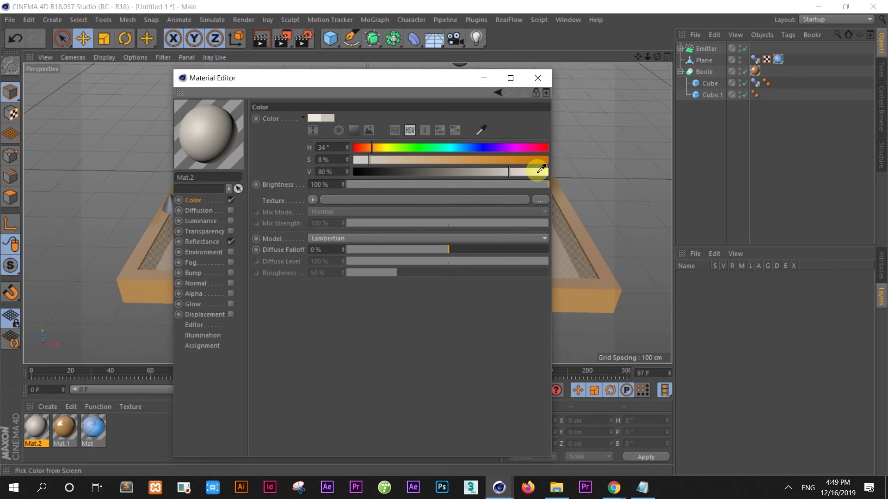
{"action": "left_click_drag", "start_coordinate": [542, 173], "coordinate": [547, 171]}
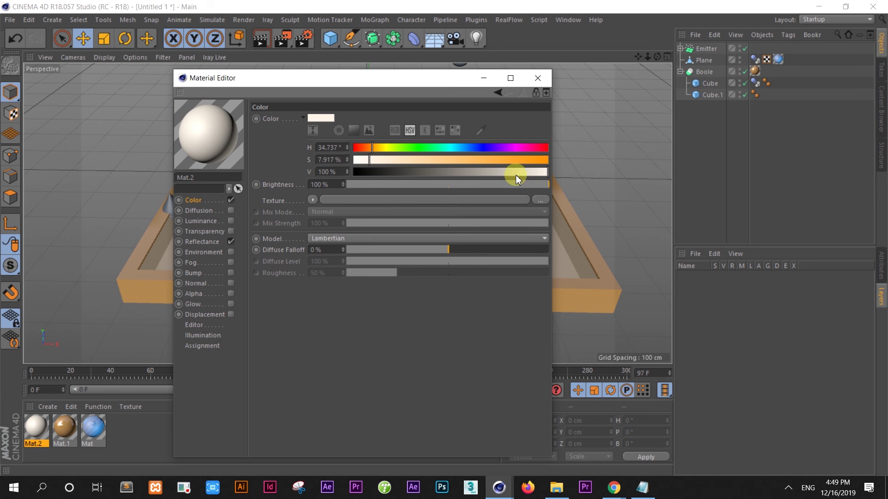
- Add a Phong reflectance layer to Mat.2 with 9% global reflection and 8% specular brightness
{"action": "left_click", "coordinate": [200, 242]}
{"action": "left_click", "coordinate": [267, 144]}
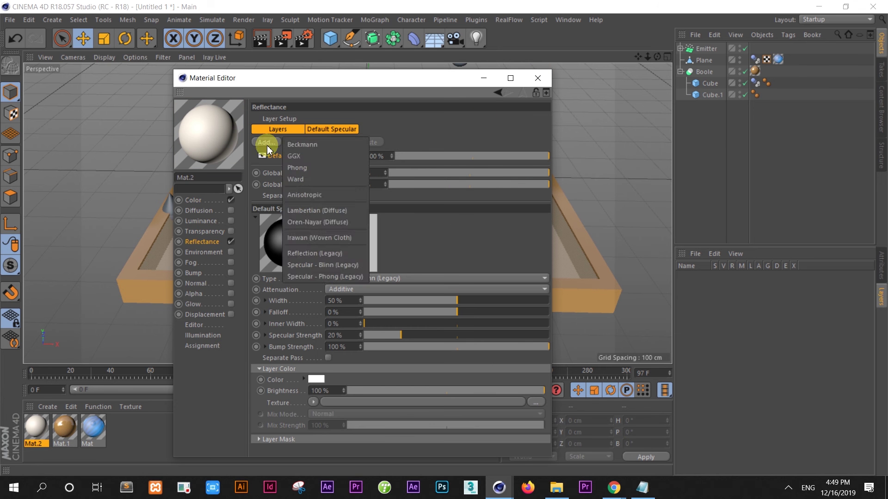
{"action": "left_click", "coordinate": [307, 170]}
{"action": "left_click_drag", "start_coordinate": [390, 187], "coordinate": [403, 186]}
{"action": "left_click", "coordinate": [401, 198]}
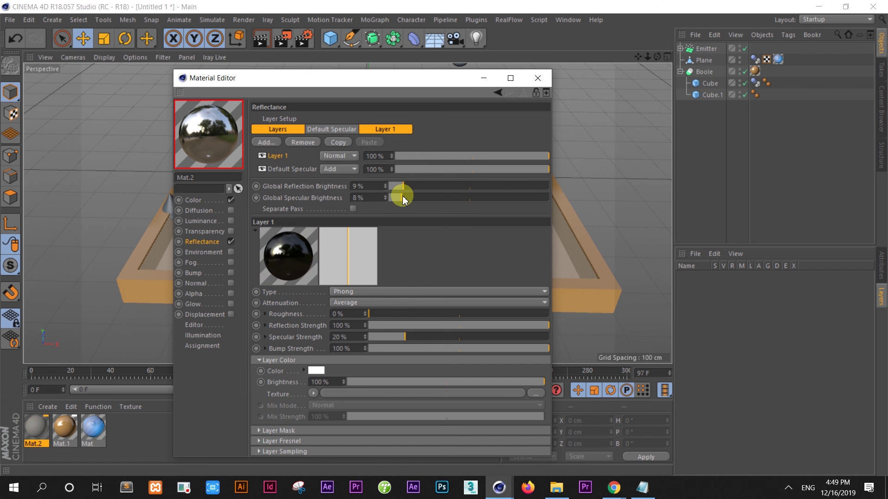
{"action": "left_click", "coordinate": [536, 79]}
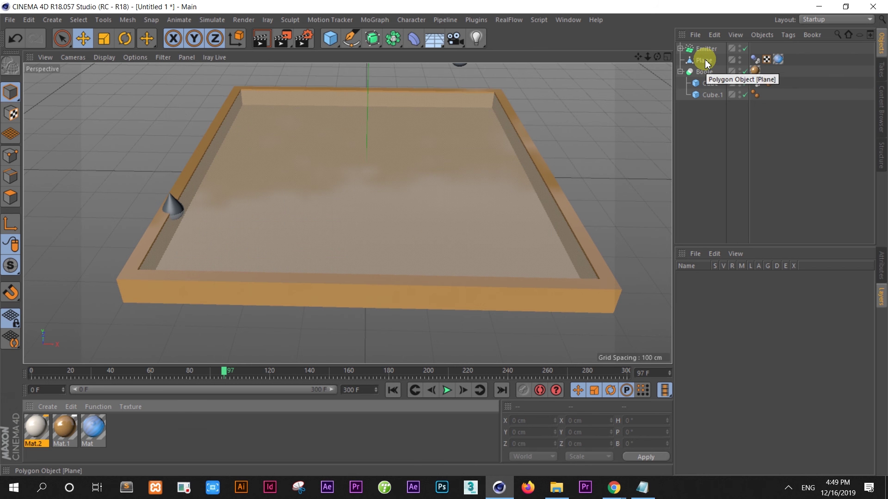
- Apply Mat.2 to the Sphere.1 drop inside the Emitter so the droplets appear white
{"action": "left_click", "coordinate": [695, 50]}
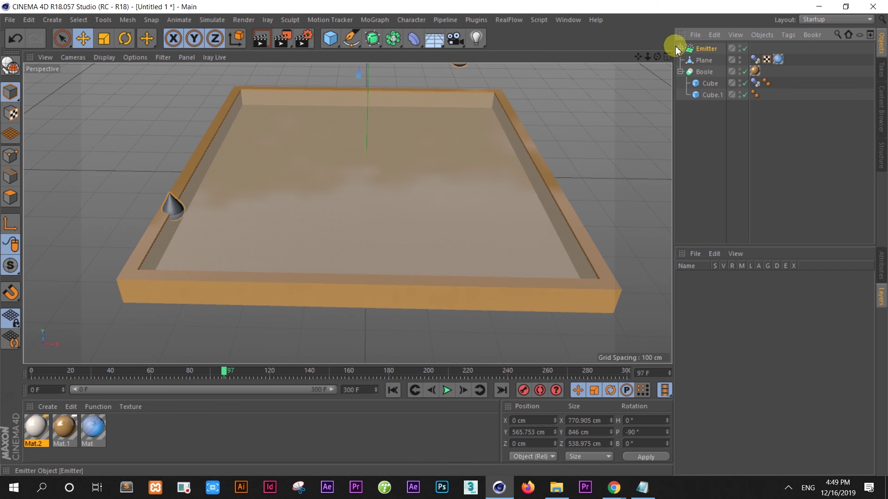
{"action": "left_click", "coordinate": [679, 48]}
{"action": "left_click", "coordinate": [707, 61]}
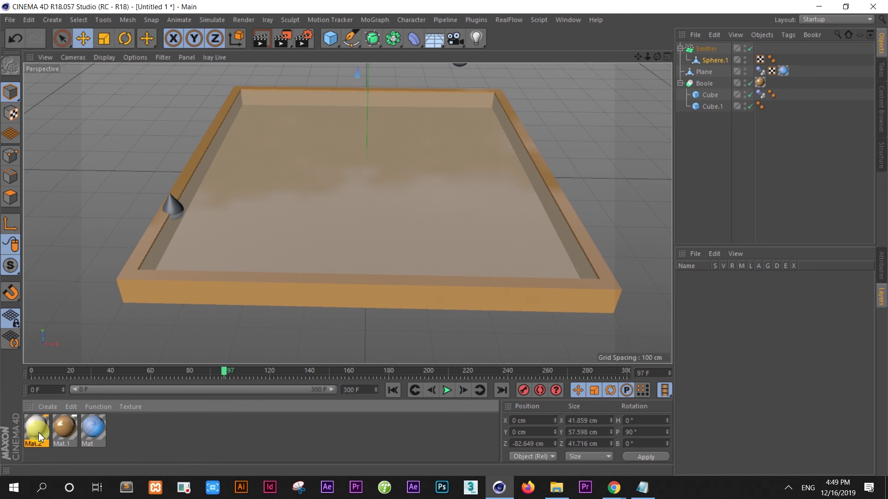
{"action": "right_click", "coordinate": [39, 436]}
{"action": "left_click", "coordinate": [74, 266]}
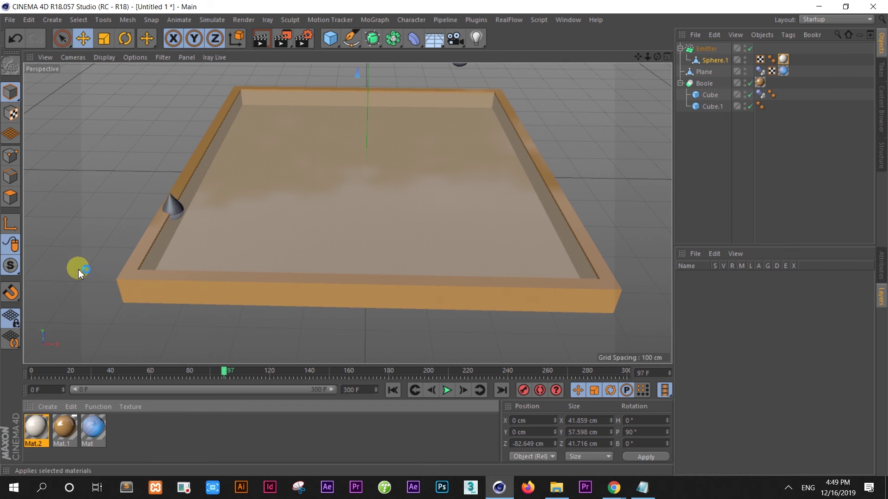
- Turn off transparency in the Mat material so the plane shows solid grey
{"action": "double_click", "coordinate": [93, 429]}
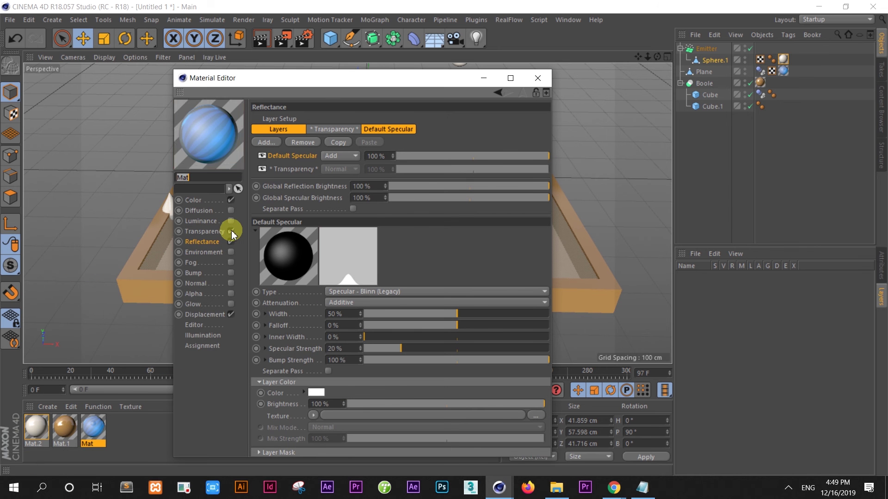
{"action": "left_click", "coordinate": [230, 231]}
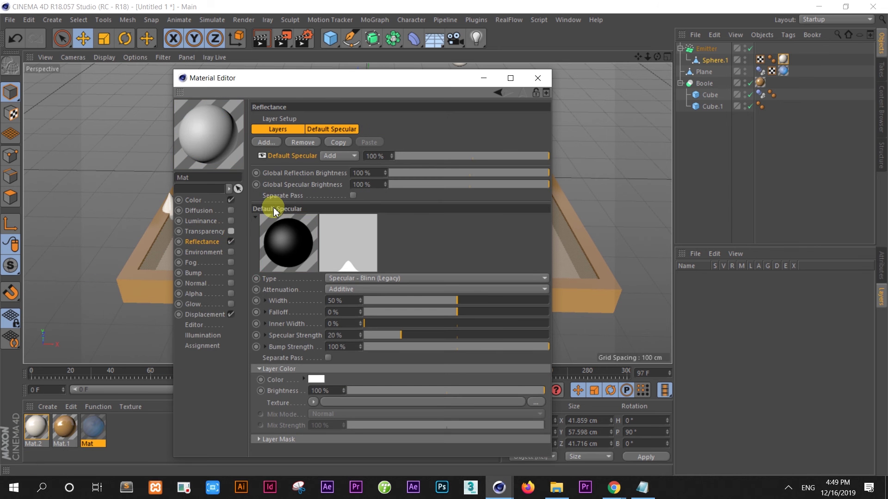
{"action": "left_click", "coordinate": [537, 78]}
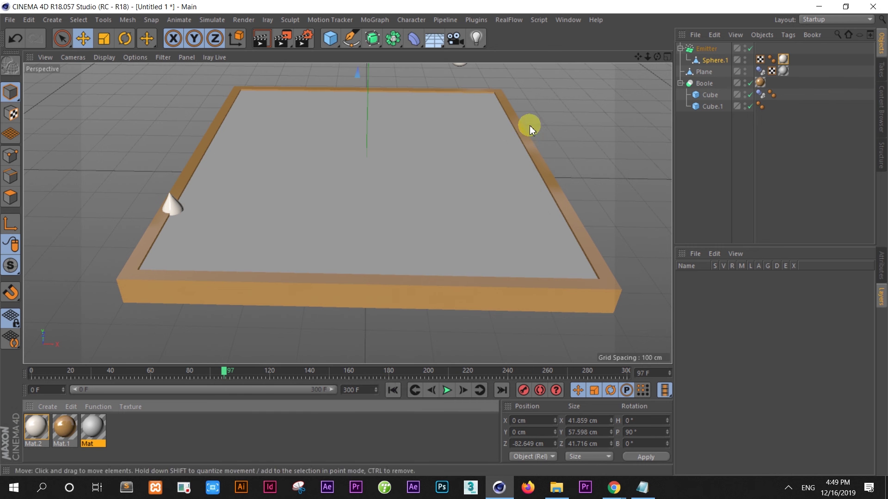
- Replay the drop animation from frame 0 and stop it at frame 179
{"action": "left_click", "coordinate": [392, 389]}
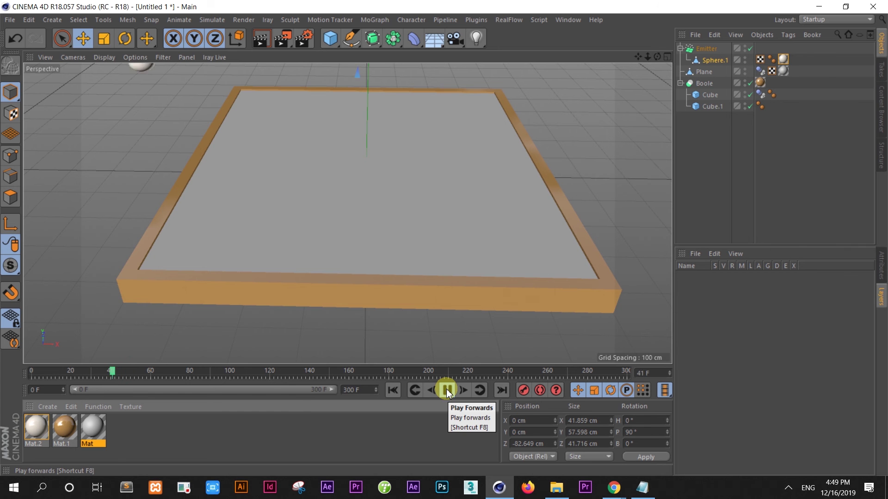
{"action": "left_click", "coordinate": [446, 390]}
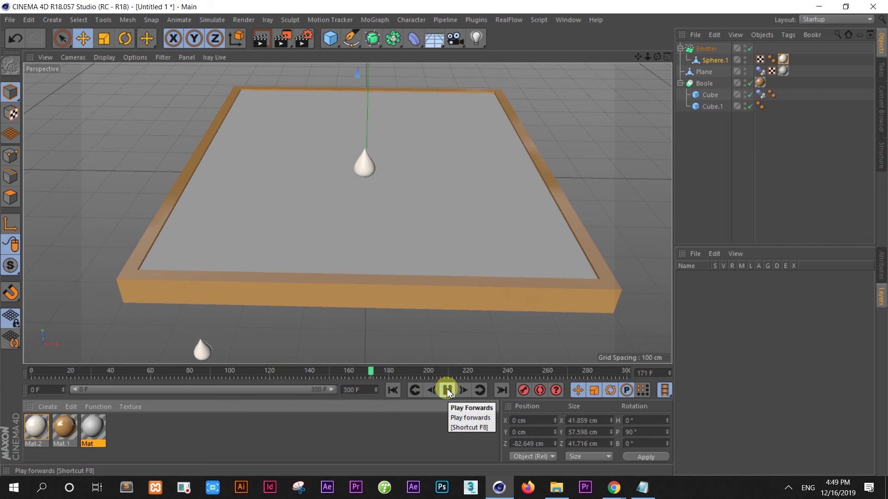
{"action": "left_click", "coordinate": [447, 391]}
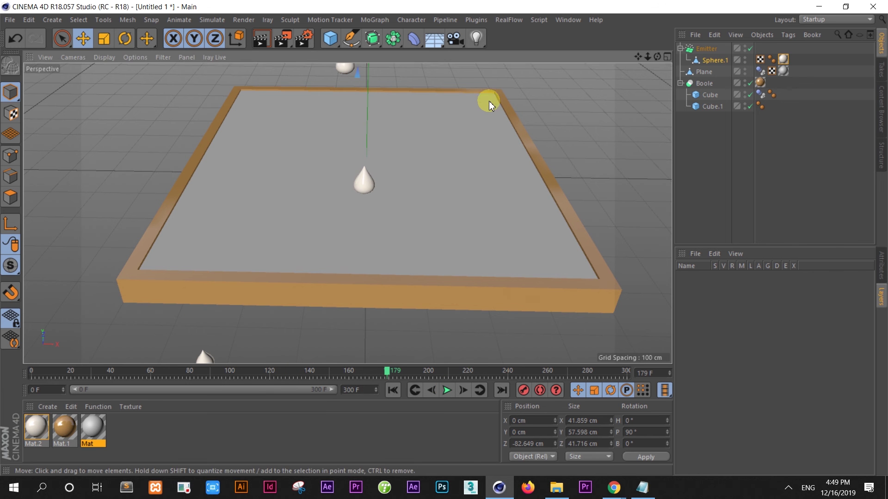
{"action": "scroll", "coordinate": [486, 104], "scroll_direction": "up", "scroll_amount": 2}
{"action": "scroll", "coordinate": [486, 104], "scroll_direction": "down", "scroll_amount": 2}
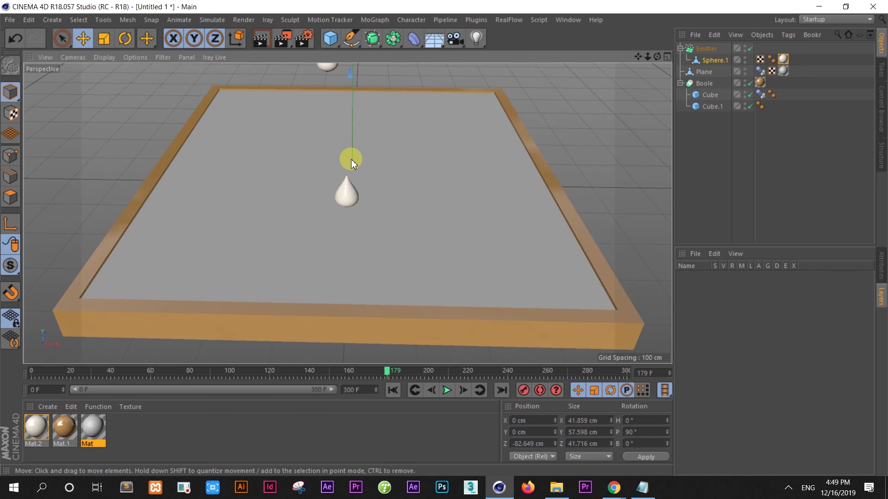
{"action": "left_click", "coordinate": [10, 19]}
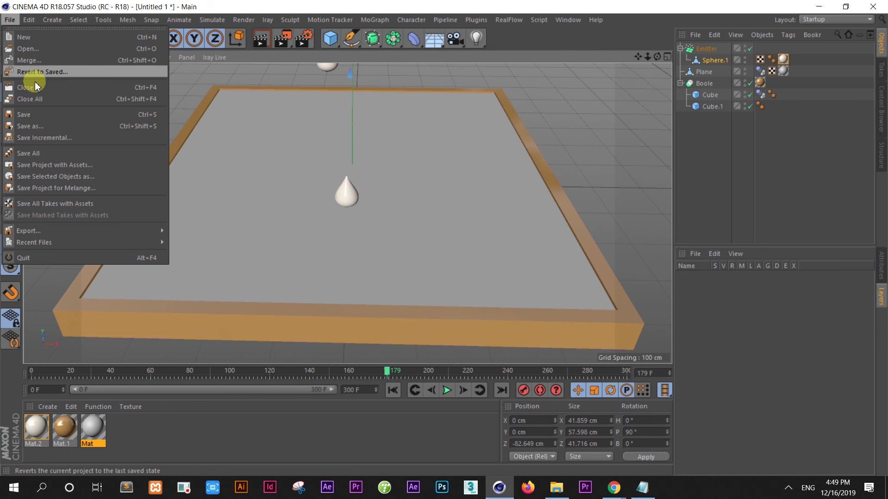
- Load Studio light.c4d to bring its Softbox, OverHead Softbox and FLOOR & BACKGROUND into the project
{"action": "key", "text": "Escape"}
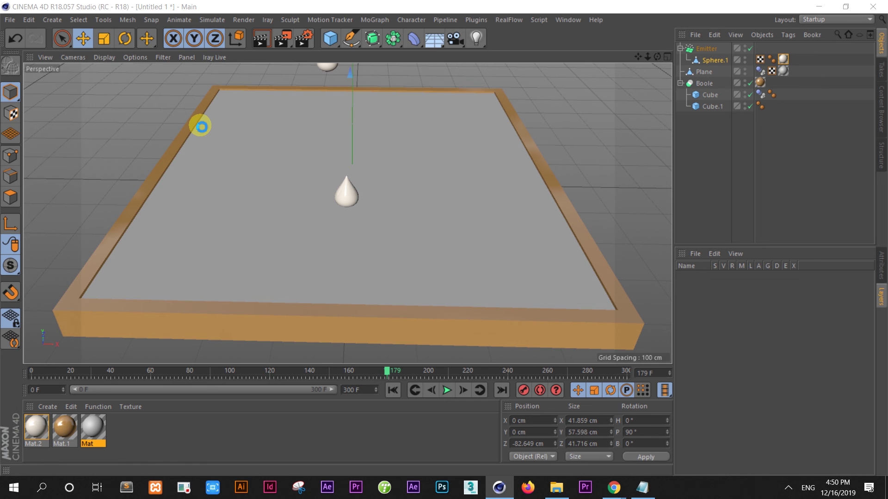
{"action": "key", "text": "ctrl+o"}
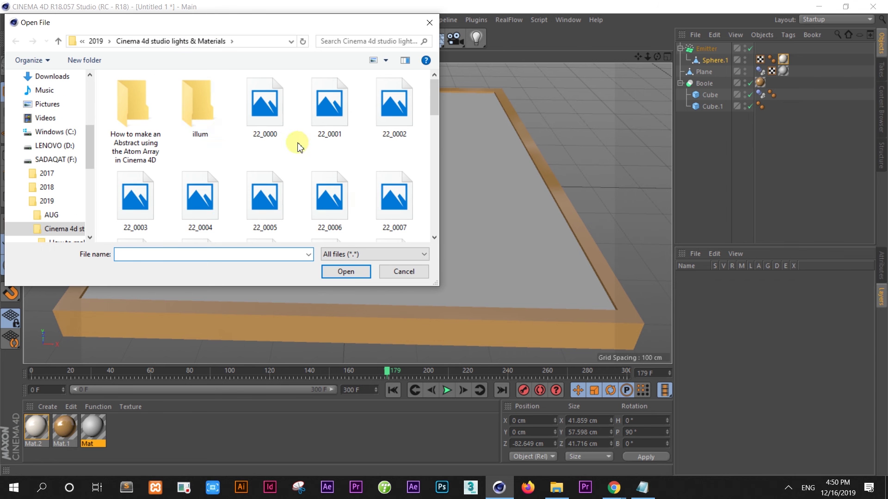
{"action": "scroll", "coordinate": [298, 147], "scroll_direction": "down", "scroll_amount": 3}
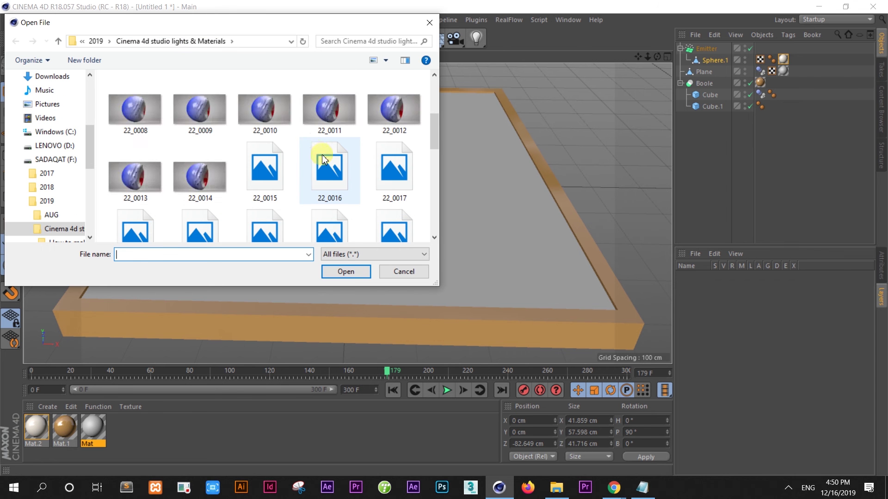
{"action": "scroll", "coordinate": [321, 155], "scroll_direction": "down", "scroll_amount": 5}
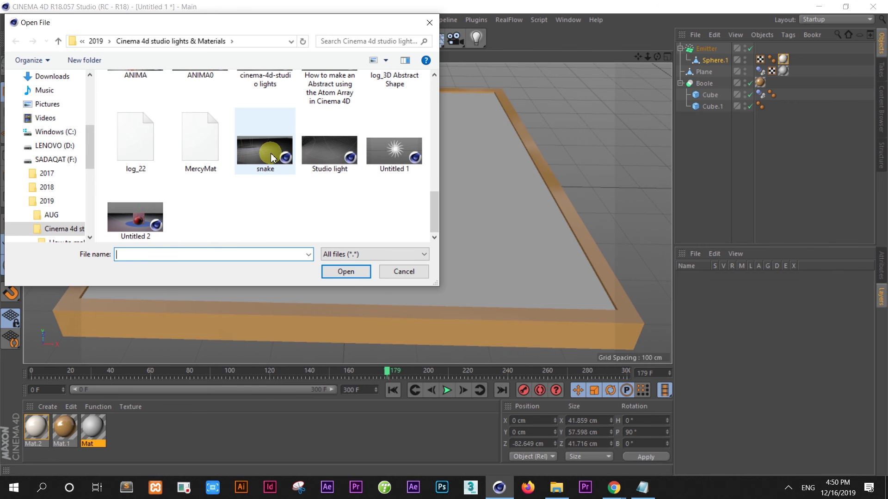
{"action": "left_click", "coordinate": [319, 143]}
{"action": "left_click", "coordinate": [350, 272]}
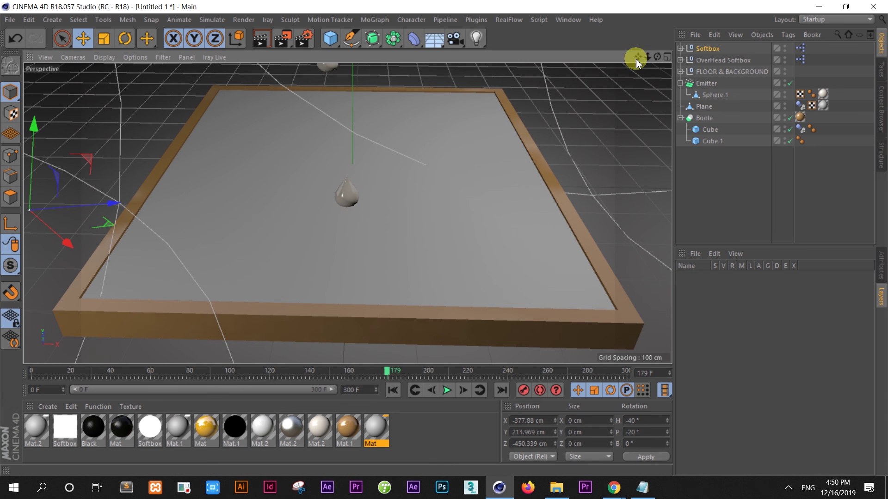
- Reframe the view around the tray and delete the yellow Mat.1 material
{"action": "left_click_drag", "start_coordinate": [647, 56], "coordinate": [657, 56]}
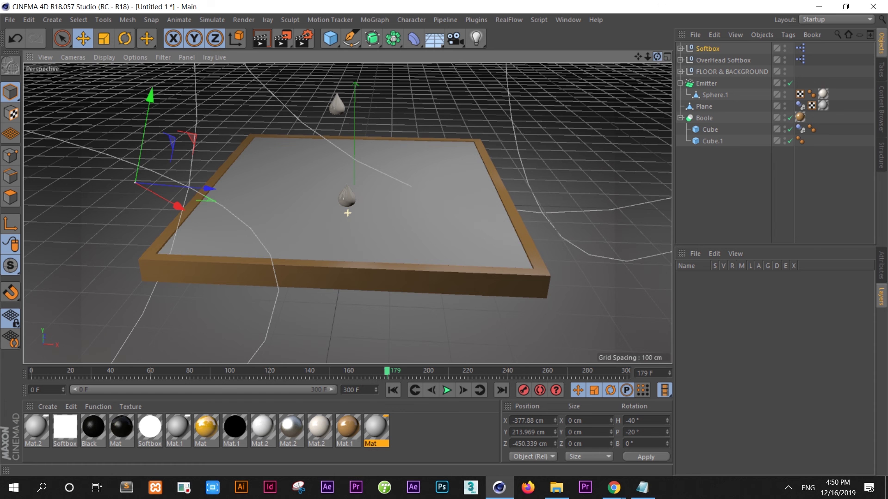
{"action": "right_click_drag", "start_coordinate": [293, 129], "coordinate": [379, 159], "text": "alt"}
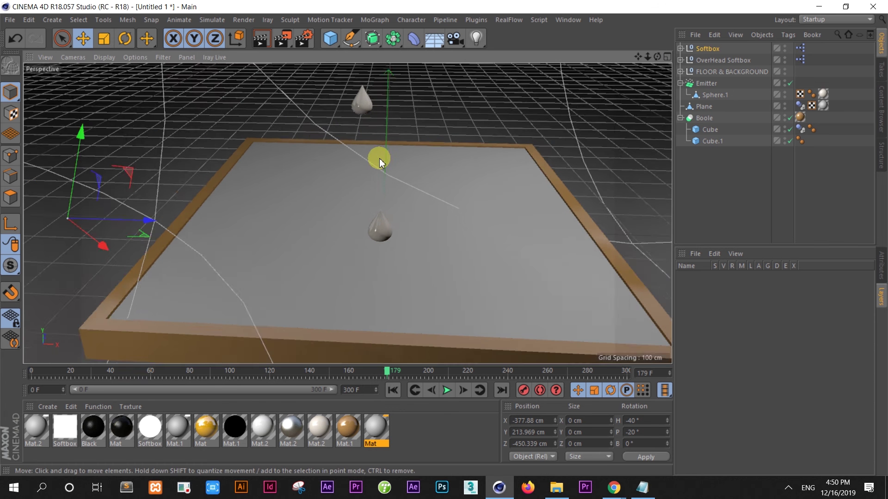
{"action": "middle_click_drag", "start_coordinate": [379, 159], "coordinate": [420, 188], "text": "alt"}
{"action": "middle_click_drag", "start_coordinate": [654, 349], "coordinate": [629, 338], "text": "alt"}
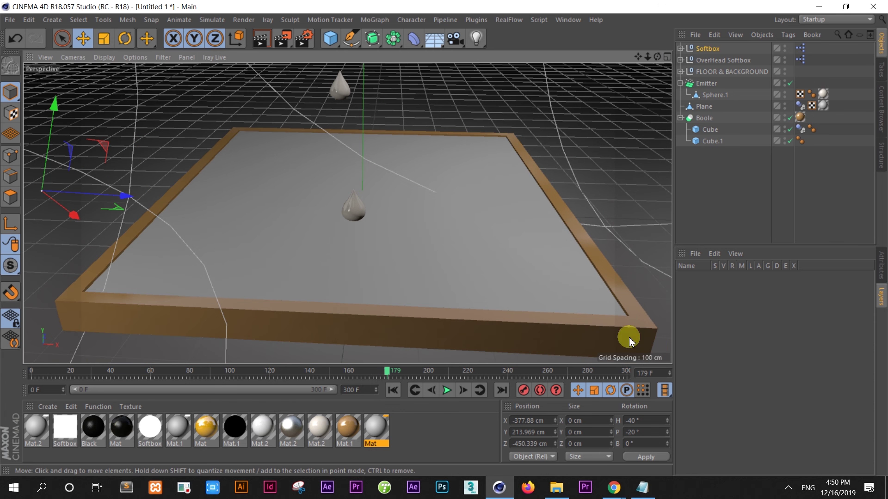
{"action": "left_click", "coordinate": [351, 435]}
{"action": "key", "text": "Delete"}
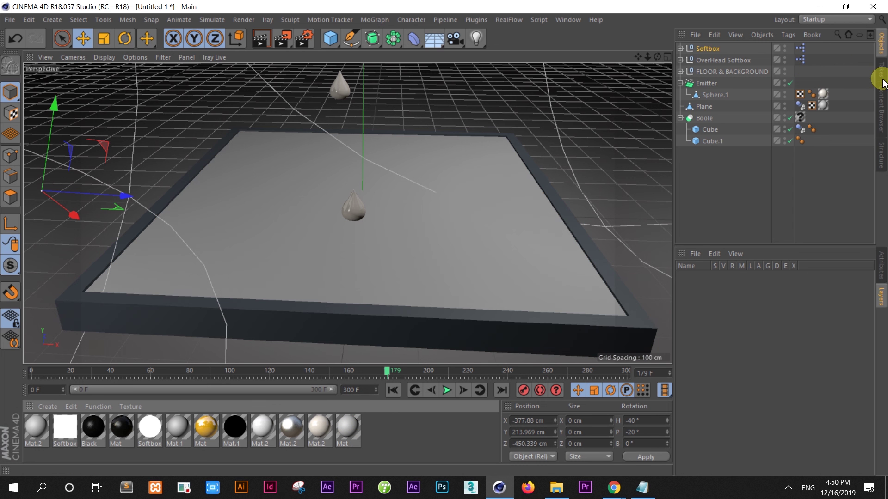
- Load the Wooden Planks 02 material from the Brick Shader presets into the scene
{"action": "left_click", "coordinate": [879, 99]}
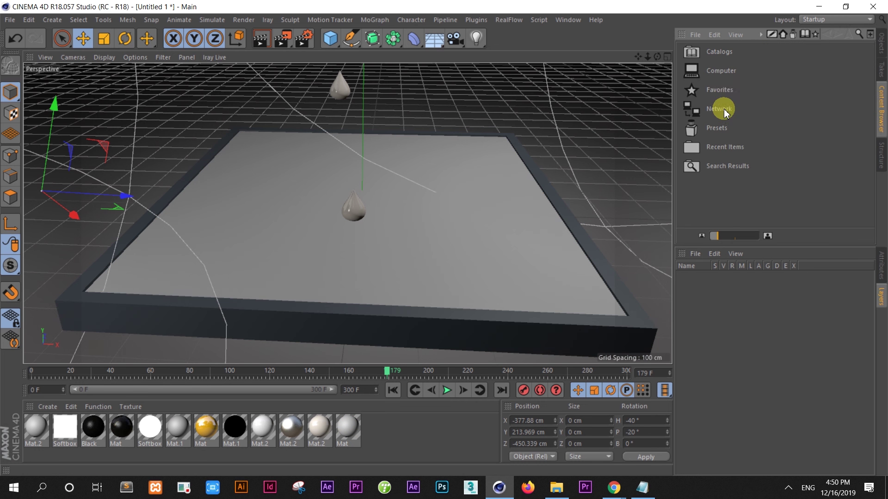
{"action": "double_click", "coordinate": [724, 129]}
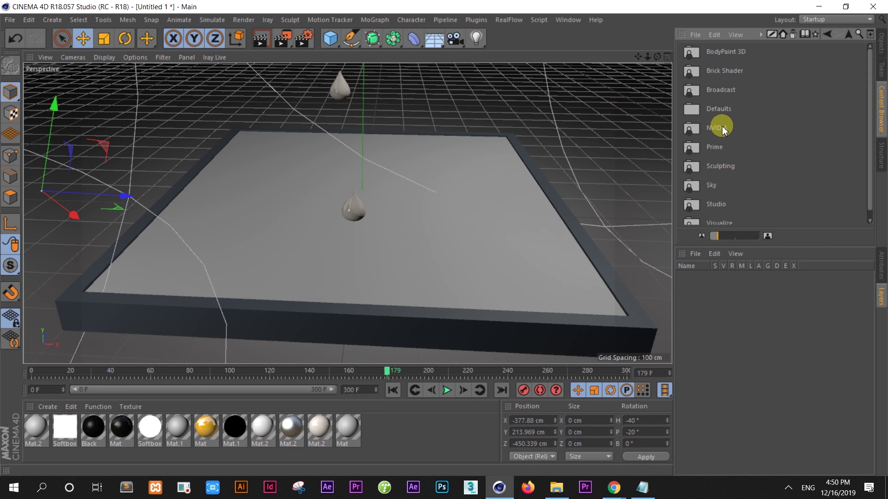
{"action": "double_click", "coordinate": [733, 72]}
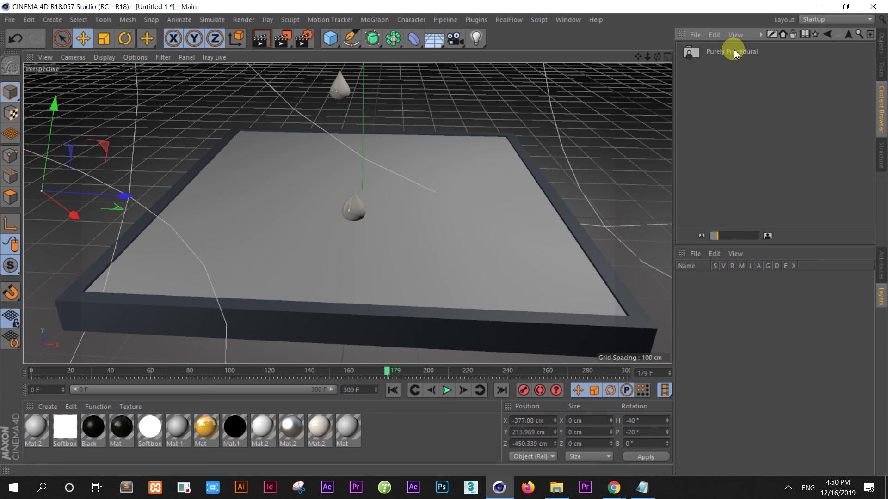
{"action": "double_click", "coordinate": [732, 51]}
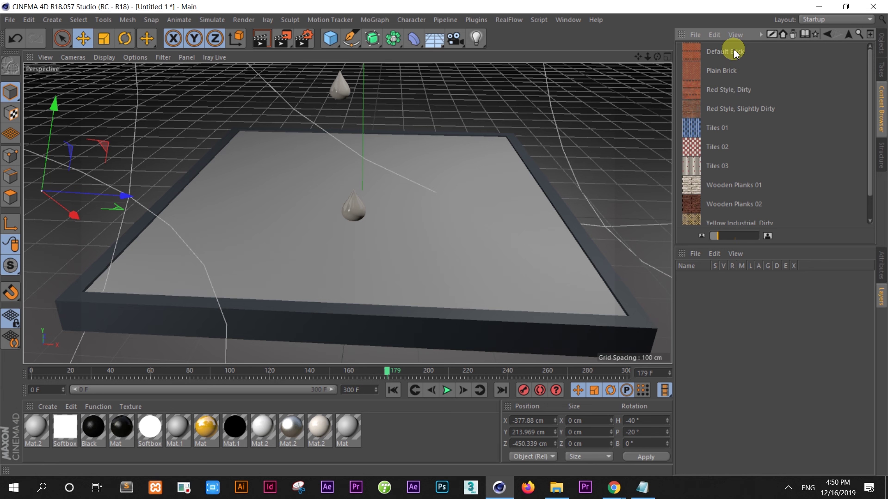
{"action": "left_click", "coordinate": [693, 206]}
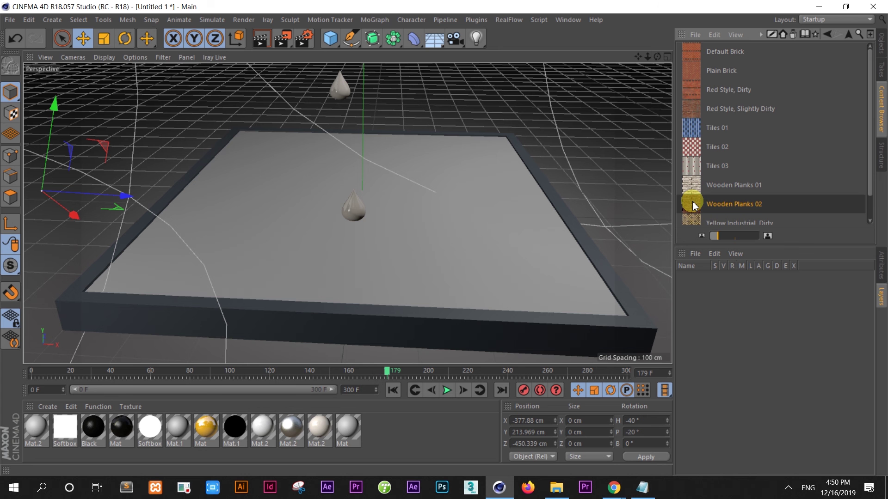
{"action": "left_click_drag", "start_coordinate": [691, 205], "coordinate": [599, 328]}
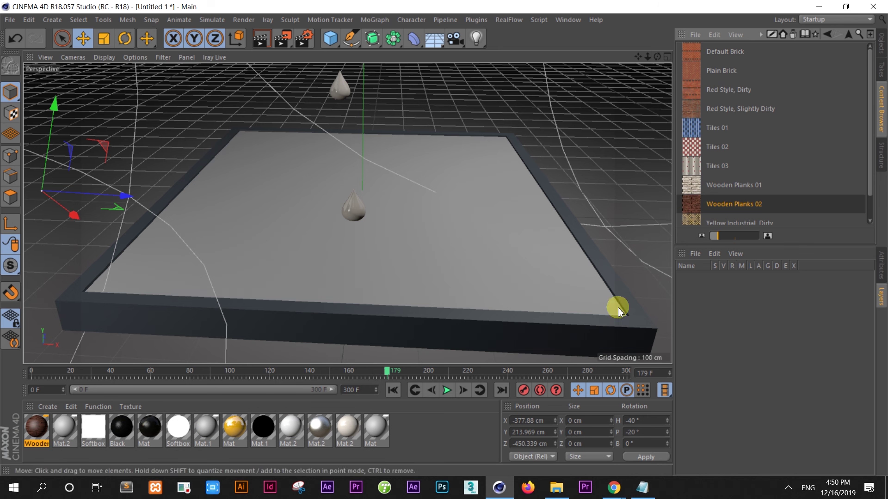
- Apply the Wooden material to the Boole tray frame
{"action": "left_click", "coordinate": [599, 329]}
{"action": "left_click", "coordinate": [881, 41]}
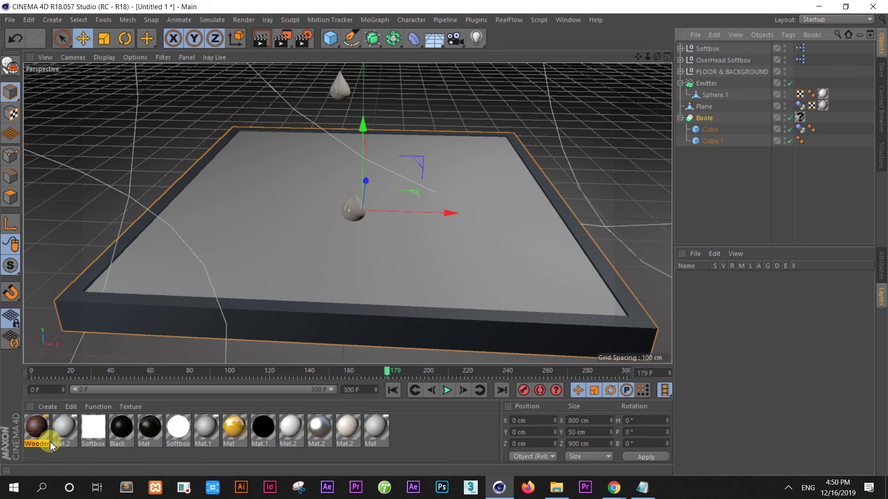
{"action": "right_click", "coordinate": [35, 429]}
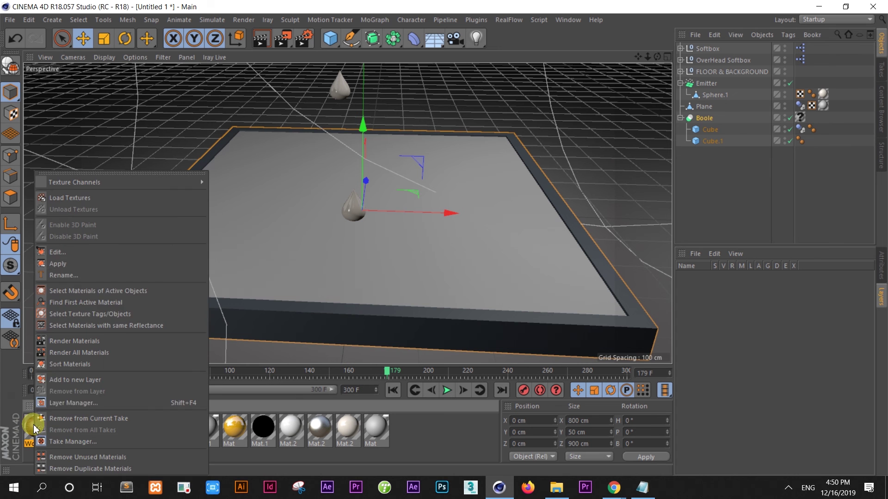
{"action": "left_click", "coordinate": [88, 262]}
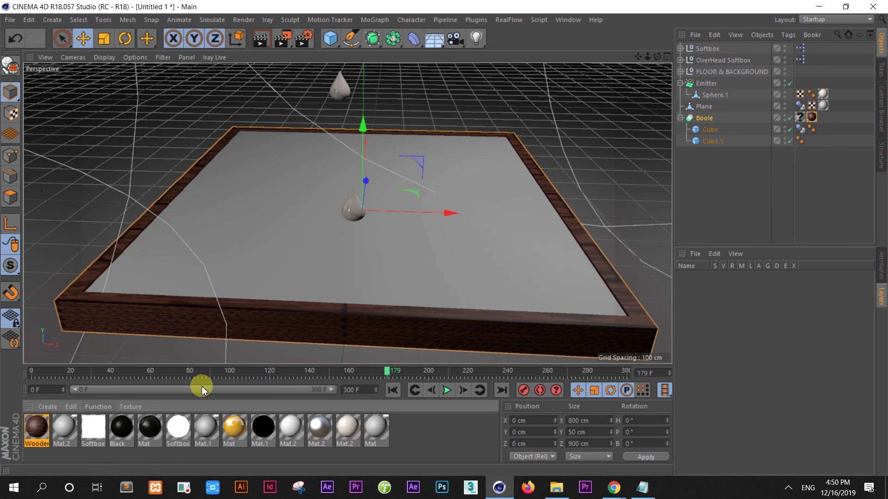
- Preview the tray with a viewport render past the missing-texture warning, then open Render Settings
{"action": "left_click", "coordinate": [262, 37]}
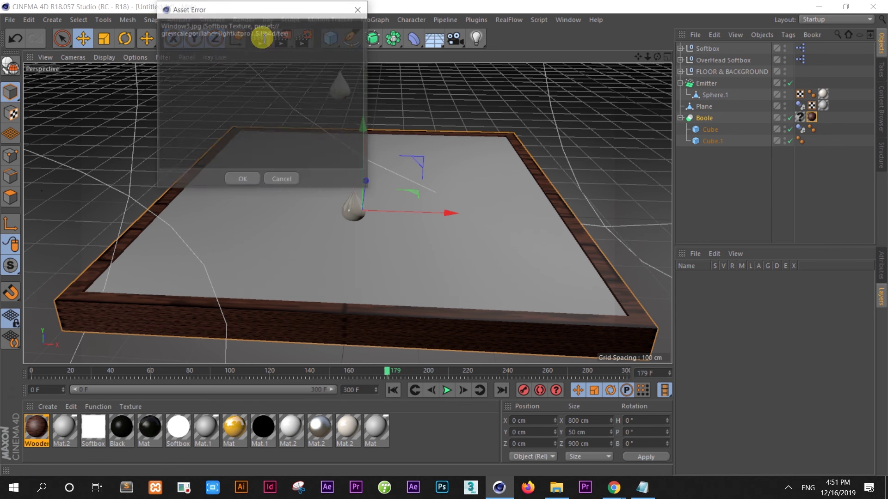
{"action": "left_click", "coordinate": [245, 176]}
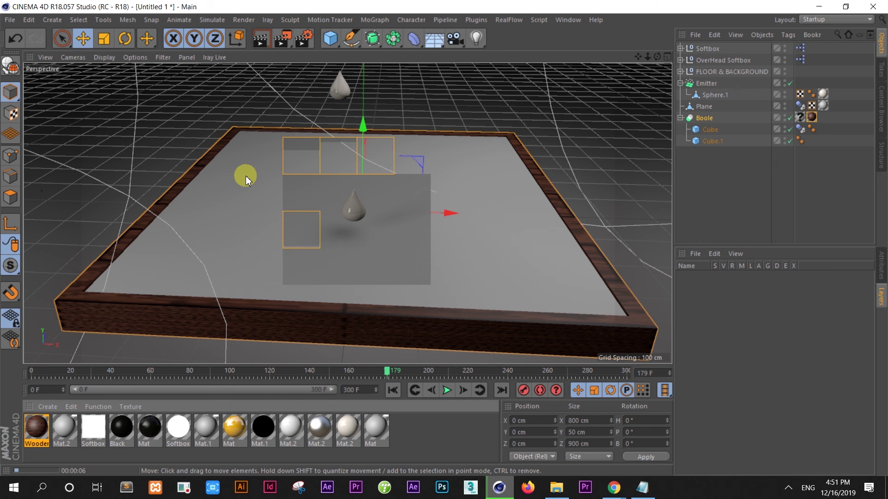
{"action": "left_click", "coordinate": [220, 141]}
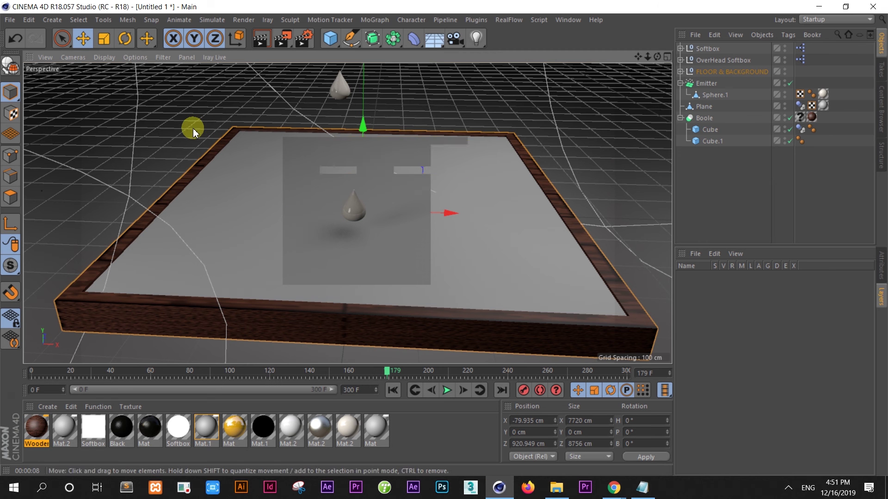
{"action": "left_click", "coordinate": [310, 38]}
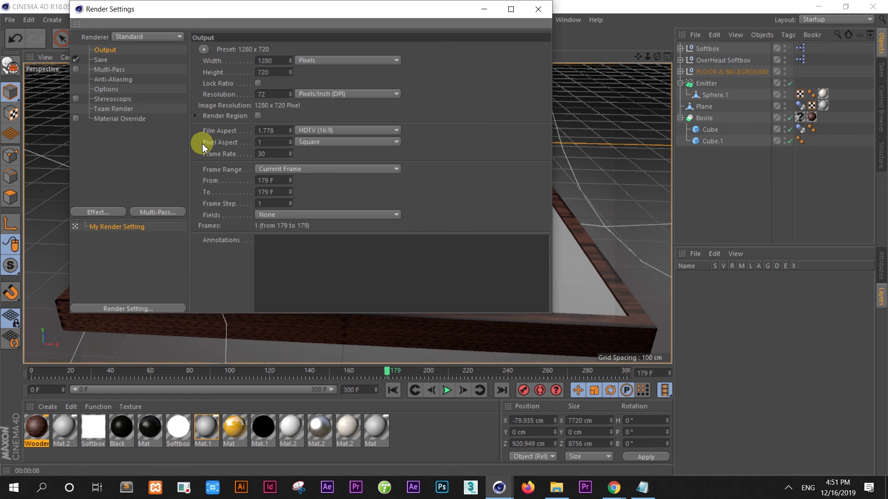
- Add Global Illumination and Ambient Occlusion effects to the render settings
{"action": "left_click", "coordinate": [102, 212]}
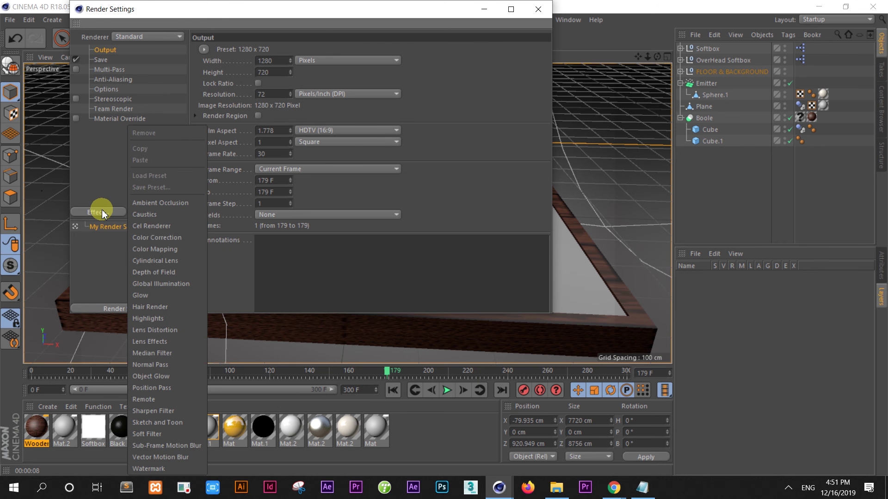
{"action": "left_click", "coordinate": [177, 284]}
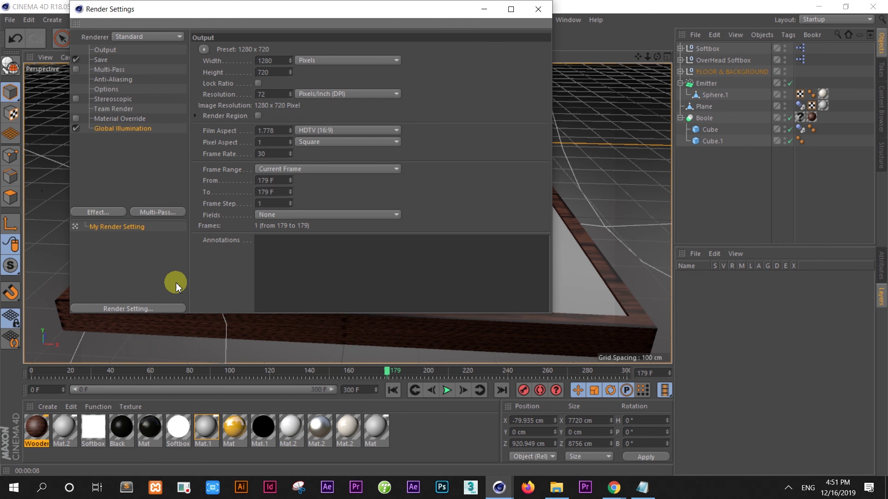
{"action": "left_click", "coordinate": [112, 216]}
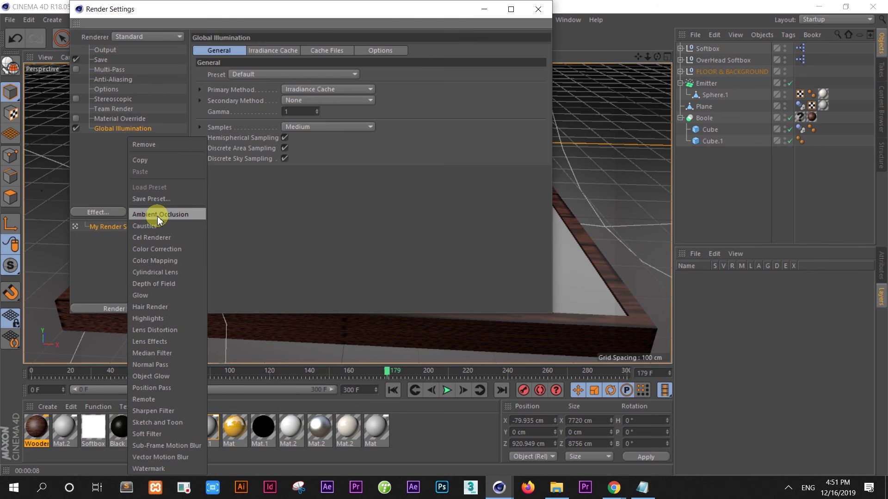
{"action": "left_click", "coordinate": [157, 216]}
- Set the Global Illumination irradiance cache record density to Low
{"action": "left_click", "coordinate": [122, 128]}
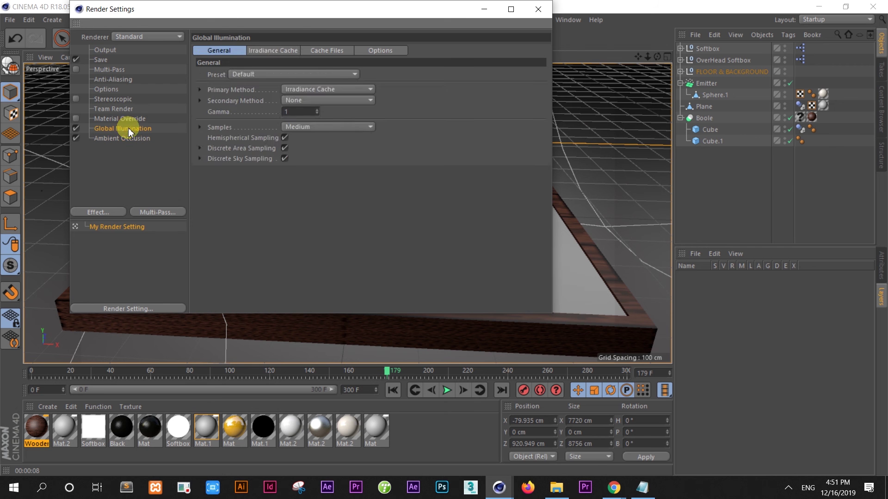
{"action": "left_click", "coordinate": [275, 51]}
{"action": "left_click", "coordinate": [227, 50]}
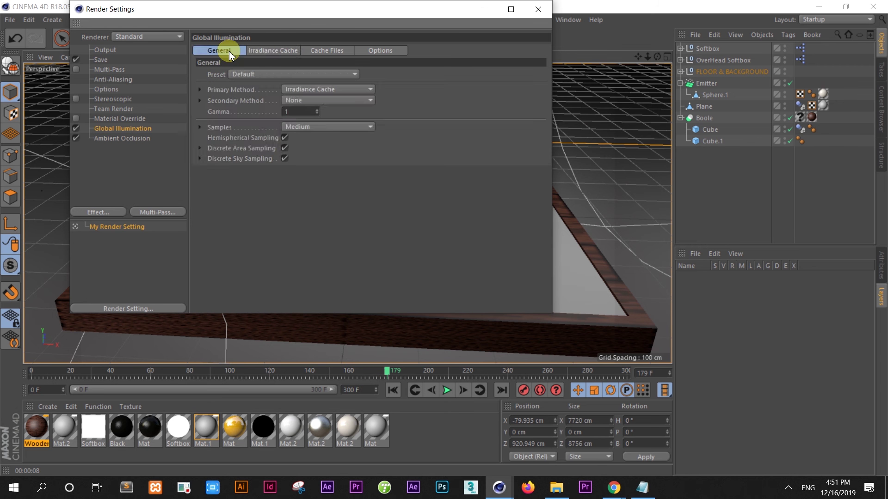
{"action": "left_click", "coordinate": [259, 49]}
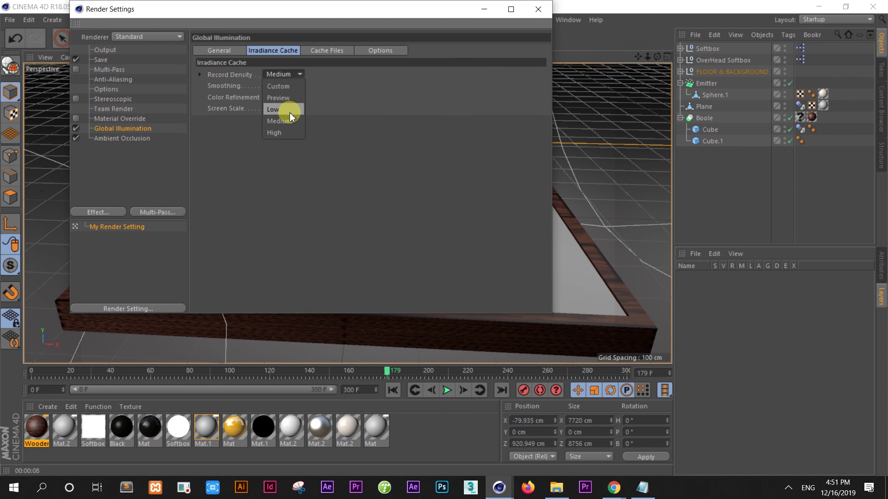
{"action": "left_click", "coordinate": [292, 111]}
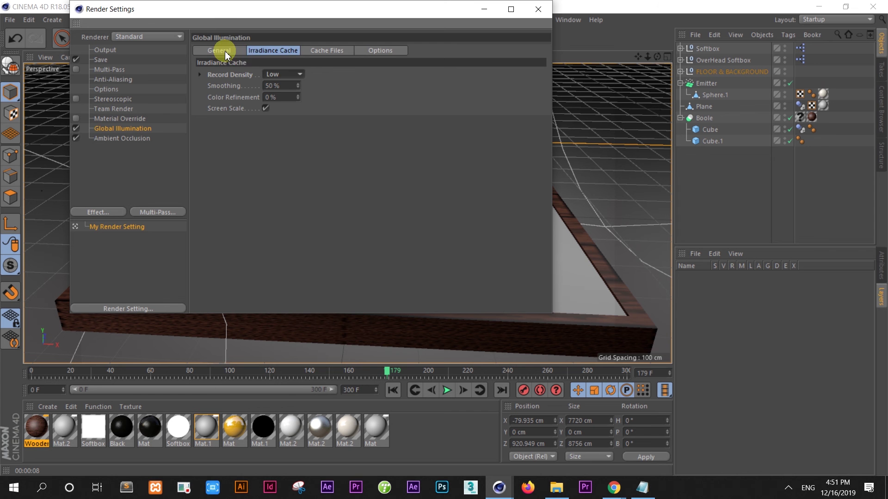
{"action": "left_click", "coordinate": [225, 50]}
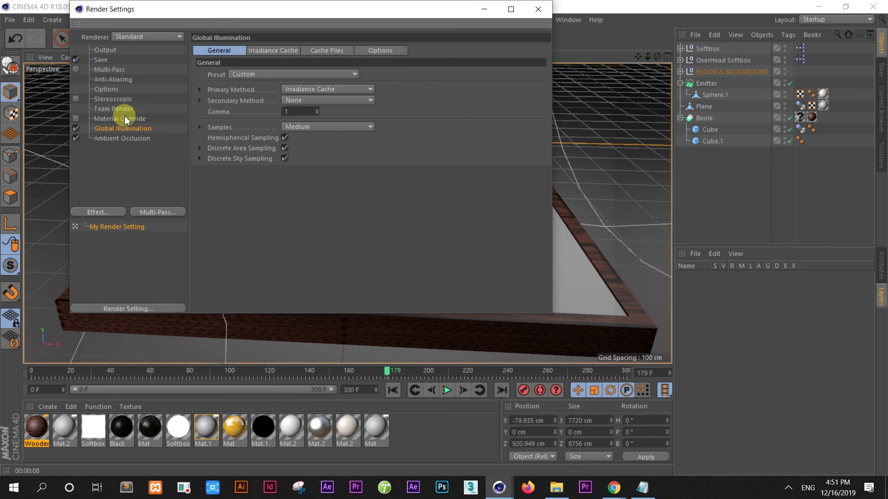
- Set the output frame range to All Frames and keep TIFF (PSD Layers) as the save format
{"action": "left_click", "coordinate": [106, 50]}
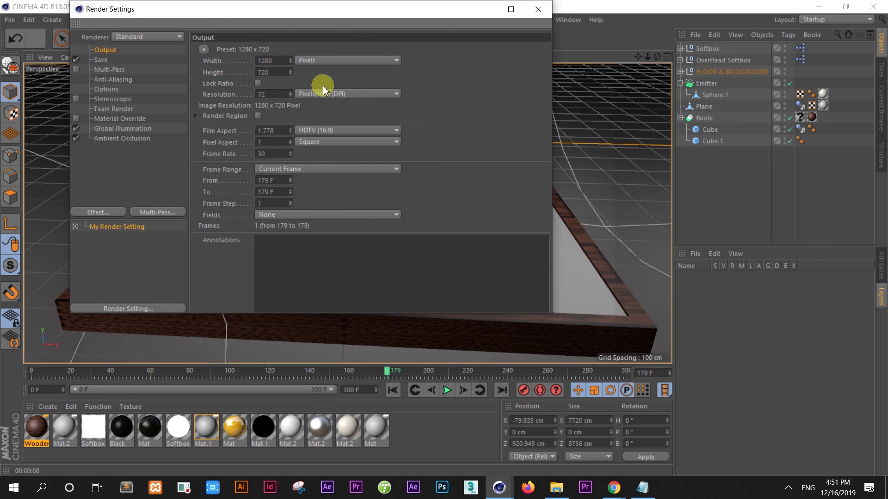
{"action": "left_click", "coordinate": [295, 175]}
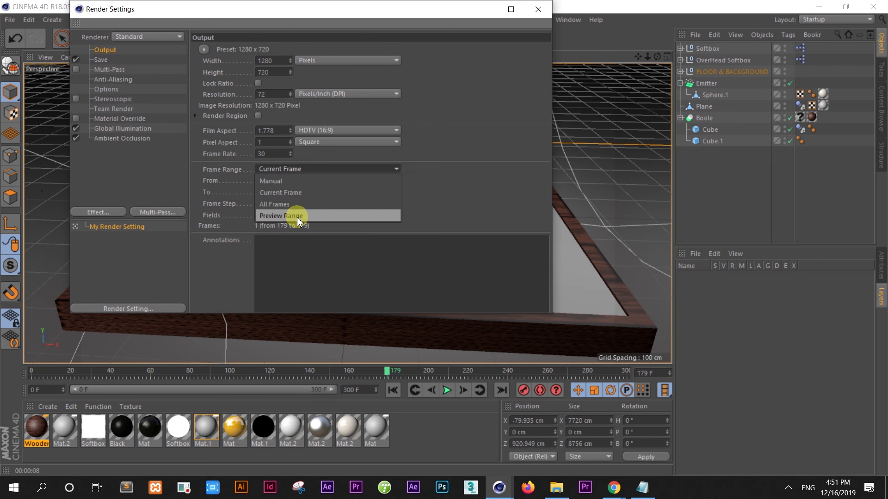
{"action": "left_click", "coordinate": [299, 210]}
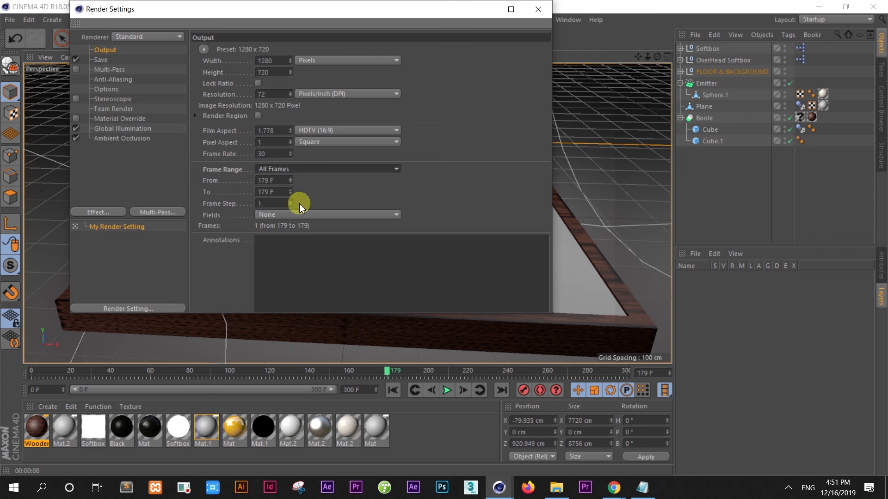
{"action": "left_click", "coordinate": [101, 60]}
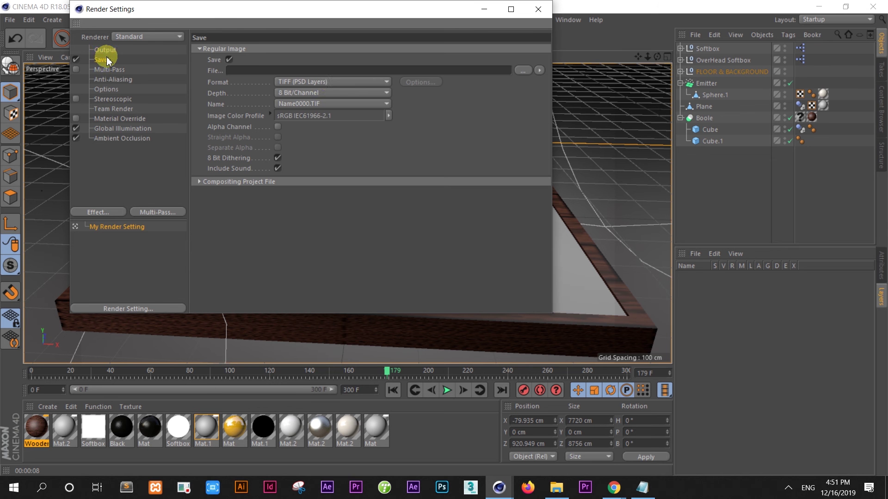
{"action": "left_click", "coordinate": [331, 82]}
{"action": "left_click", "coordinate": [327, 81]}
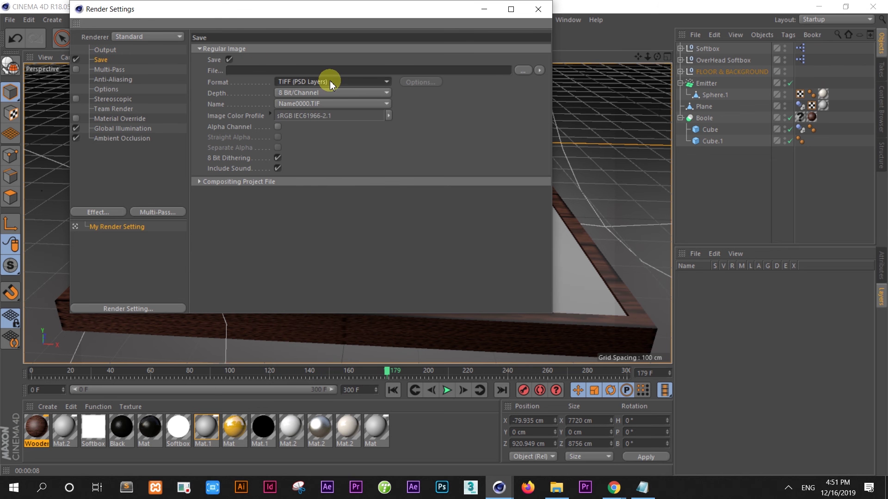
- Close render settings, play the animation to frame 228 and start rendering that frame
{"action": "left_click", "coordinate": [539, 9]}
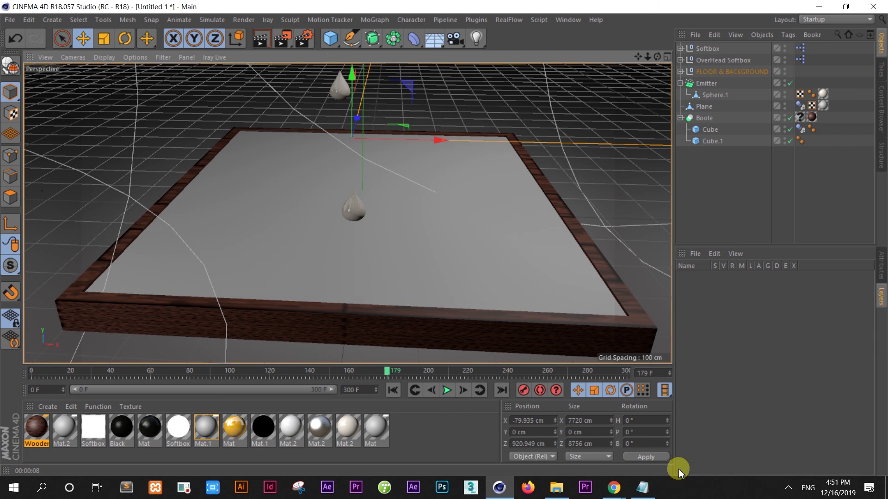
{"action": "left_click", "coordinate": [449, 391]}
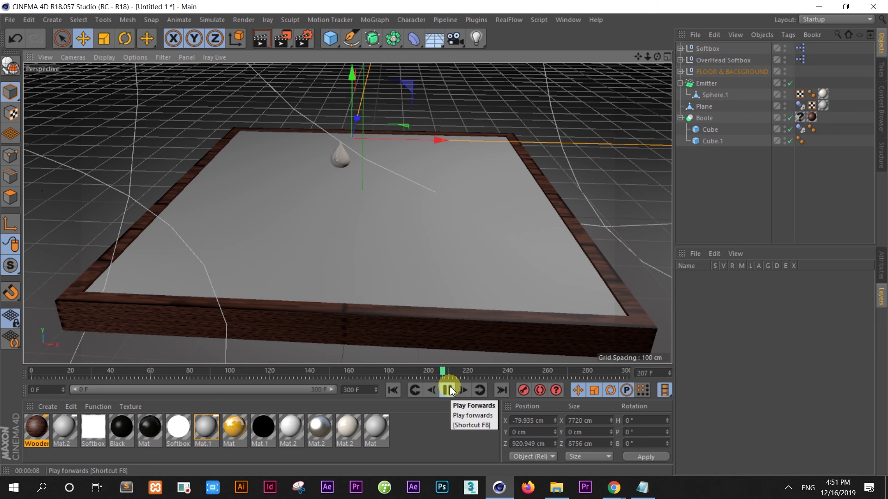
{"action": "left_click", "coordinate": [449, 391]}
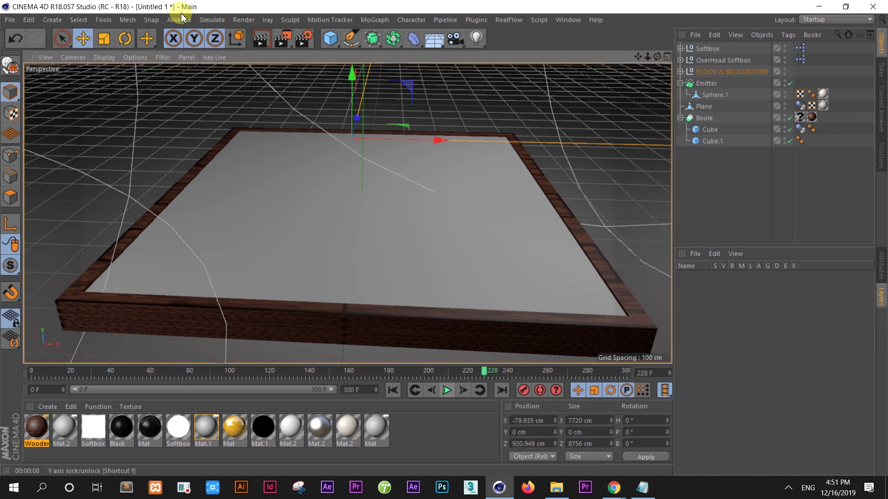
{"action": "left_click", "coordinate": [260, 40]}
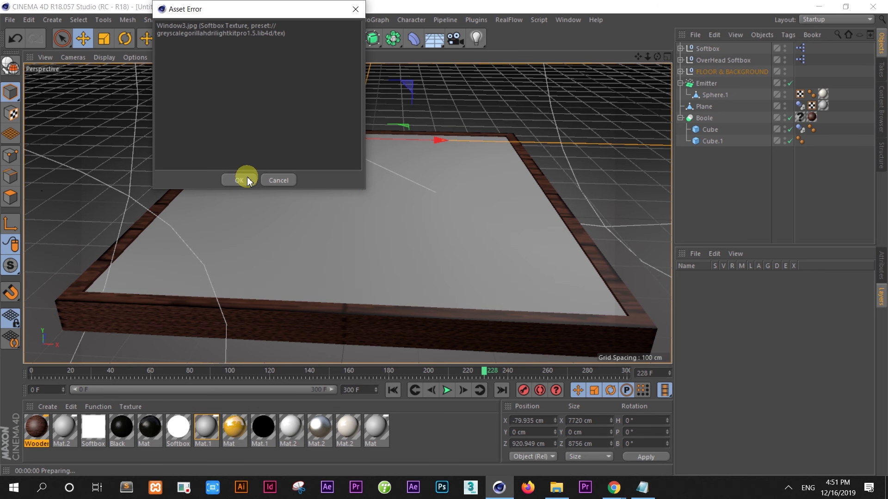
- Dismiss the Asset Error warning, let the frame-228 render finish, then end the recording
{"action": "left_click", "coordinate": [245, 180]}
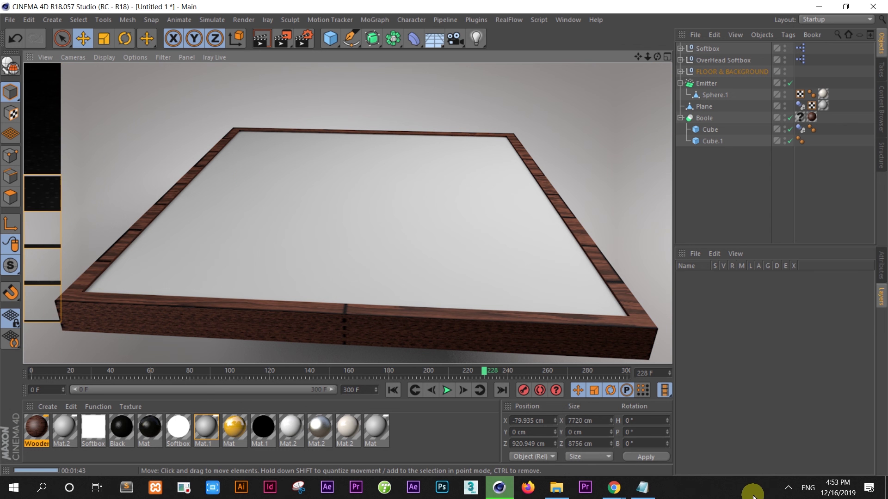
{"action": "left_click", "coordinate": [789, 491]}
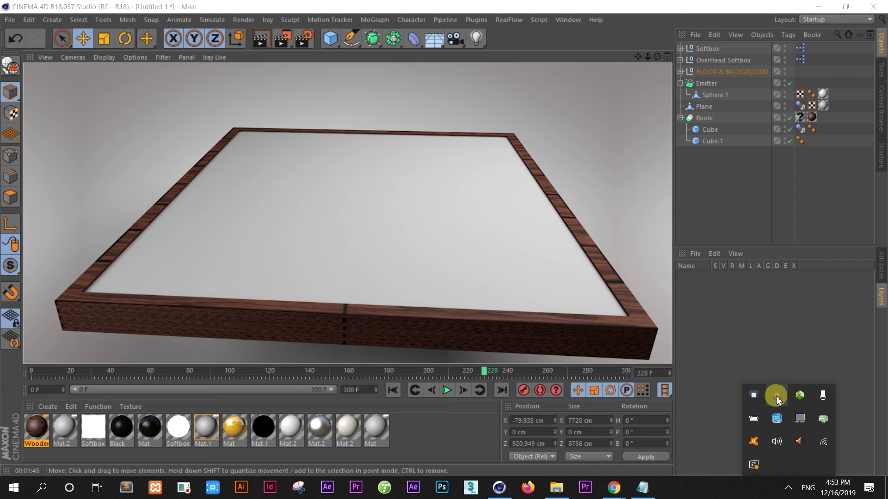
{"action": "left_click", "coordinate": [758, 396]}
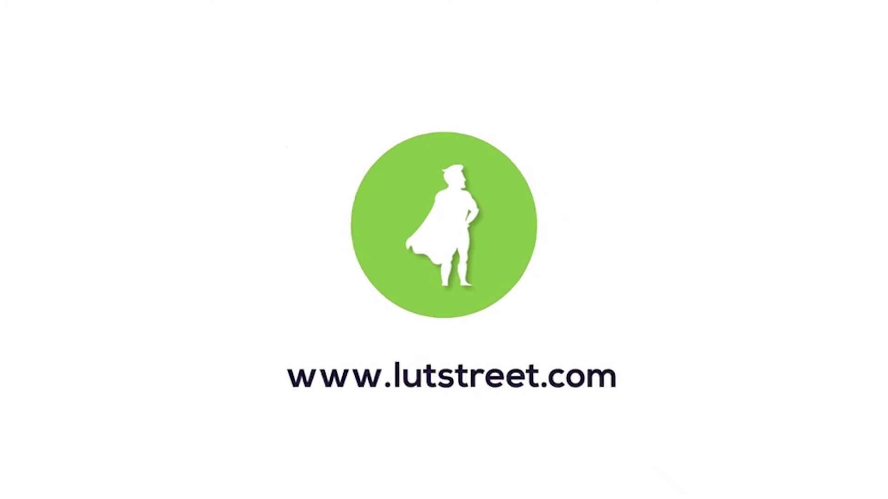